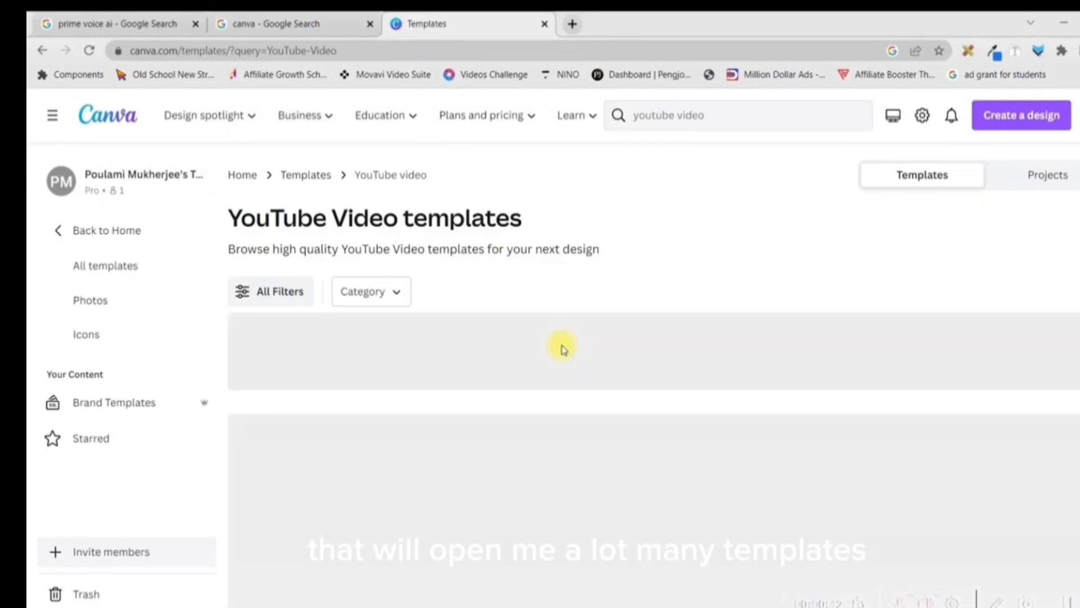
Start a blank YouTube Video design from the YouTube Video templates page
scroll(560, 352, "down", 3)
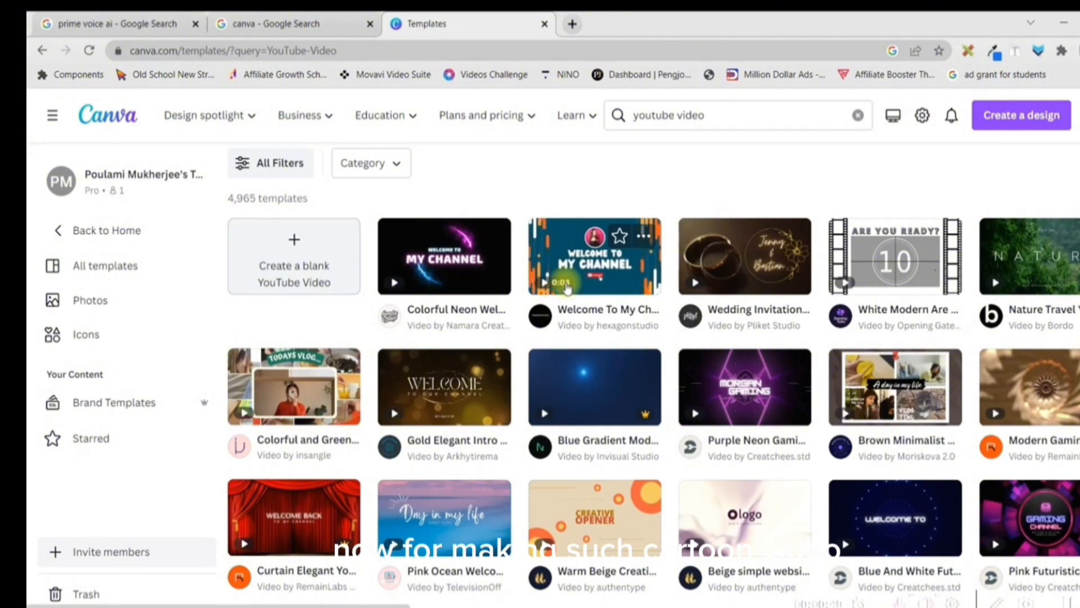
left_click(299, 241)
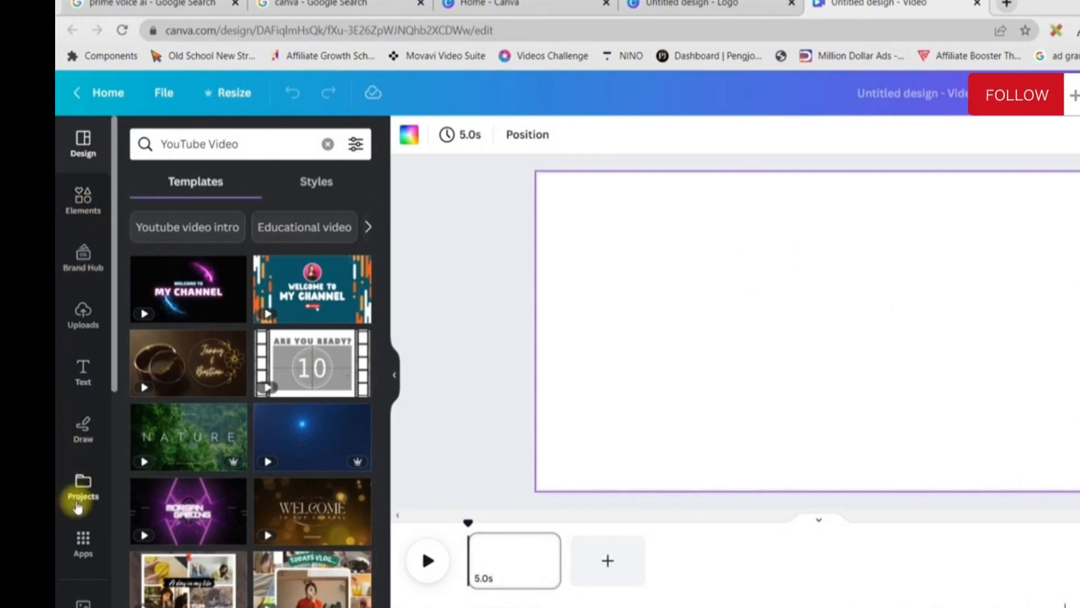
Search the elements for "Cartoon Village background" and browse the graphics results
left_click(76, 200)
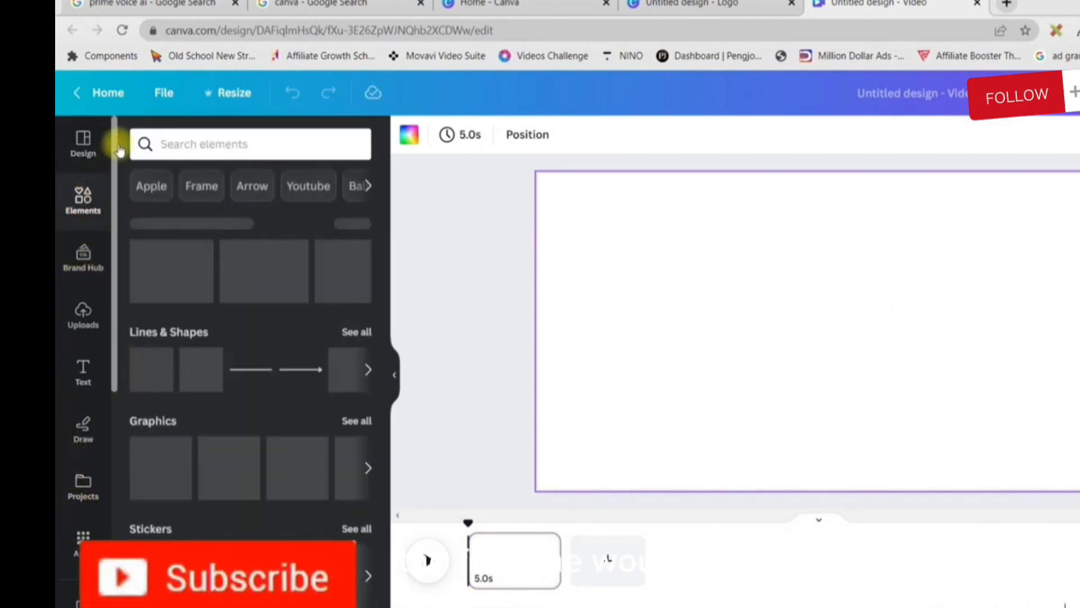
left_click(210, 144)
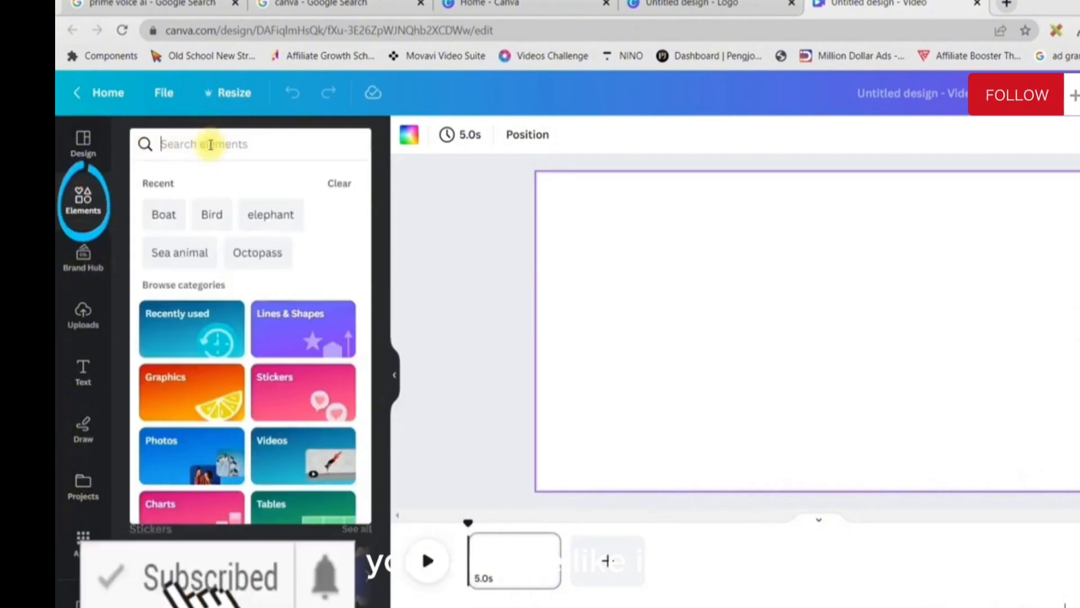
type("Cartoon")
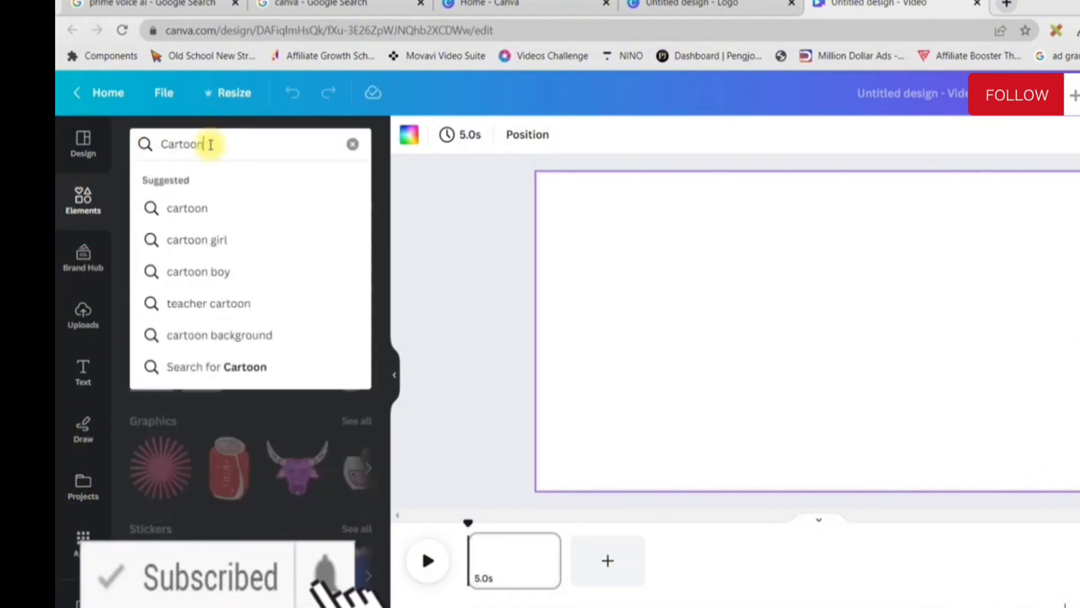
type(" Village background")
key("Return")
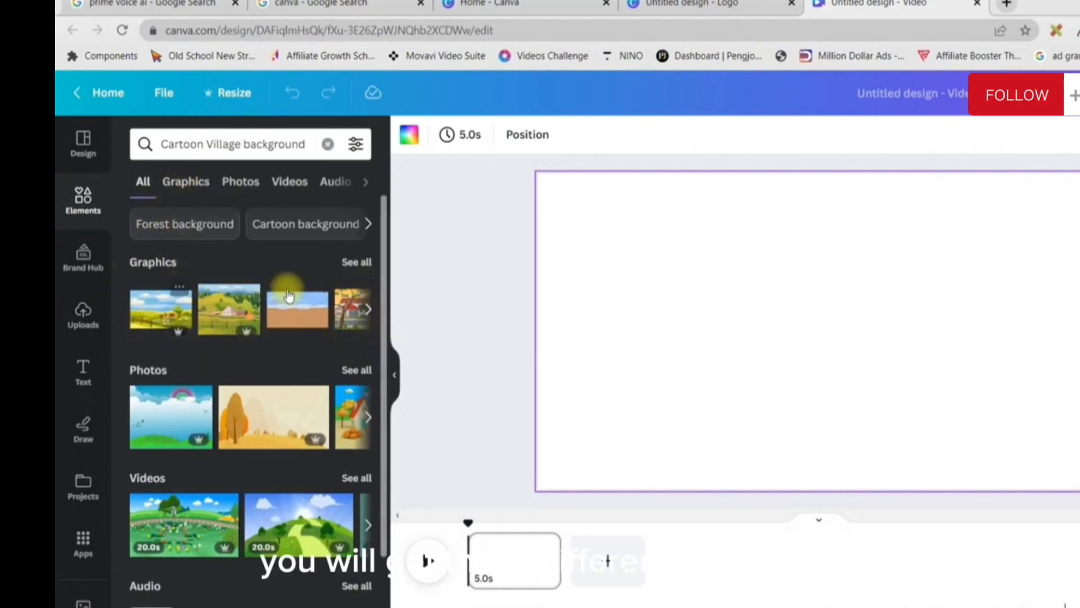
left_click(199, 183)
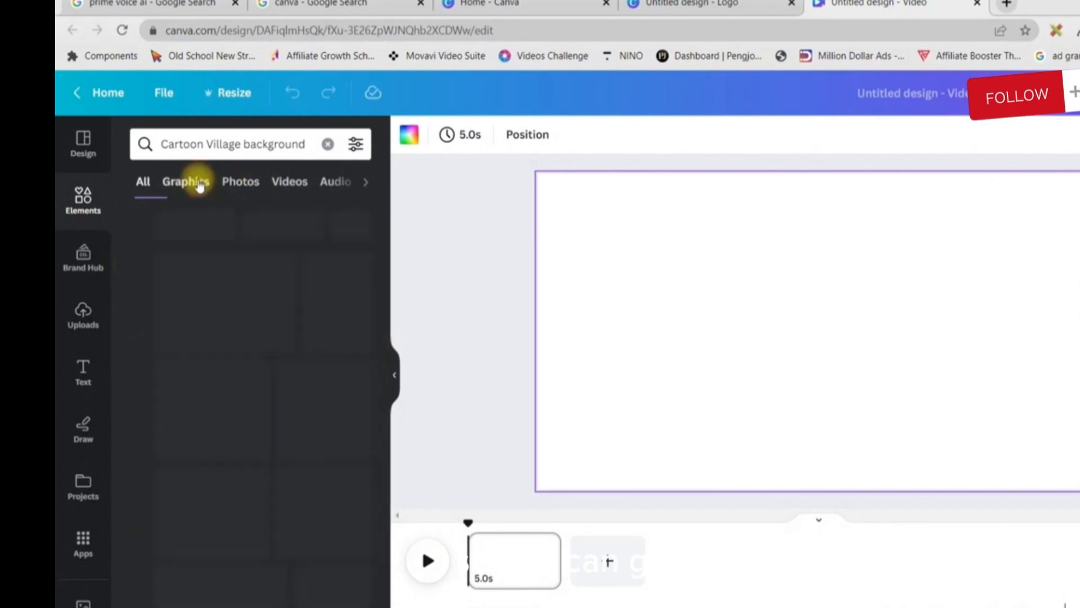
scroll(292, 535, "down", 2)
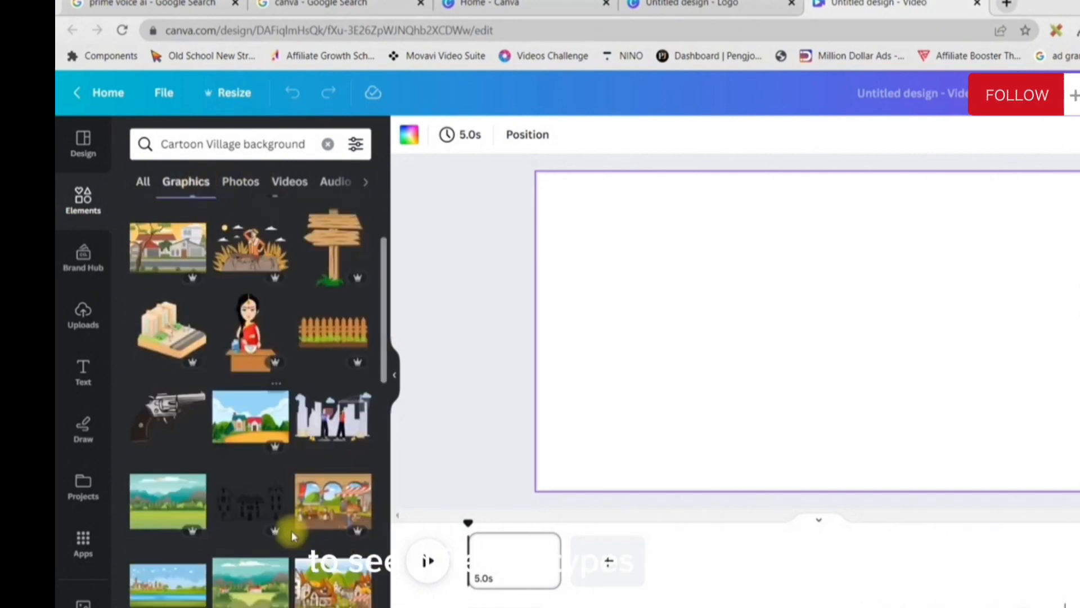
scroll(326, 507, "down", 3)
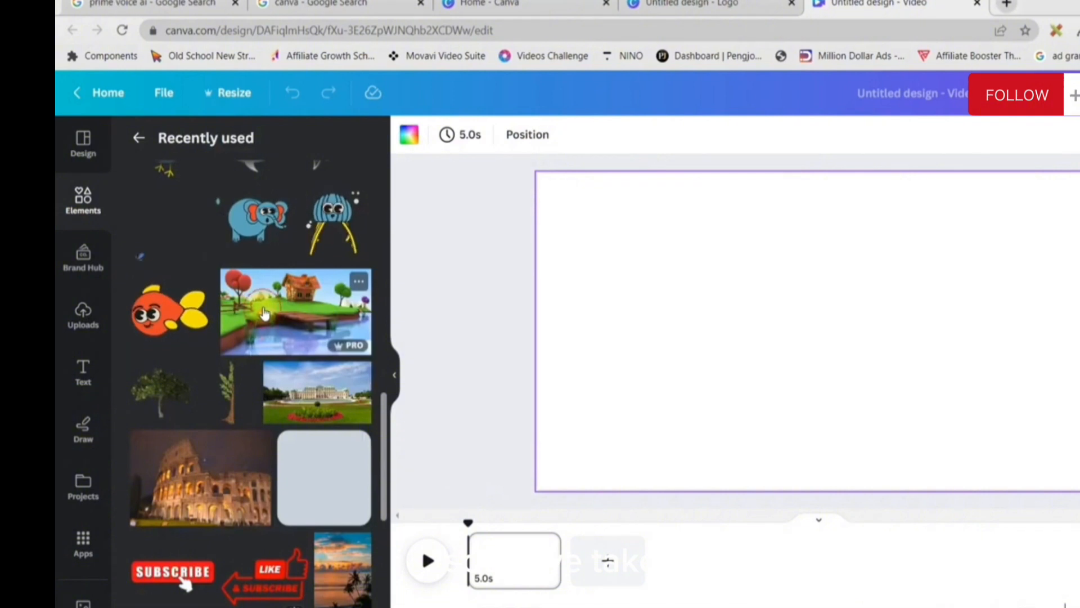
Insert the recently used cartoon picture of the house, wooden pier and lake and set it as the page background
left_click(264, 313)
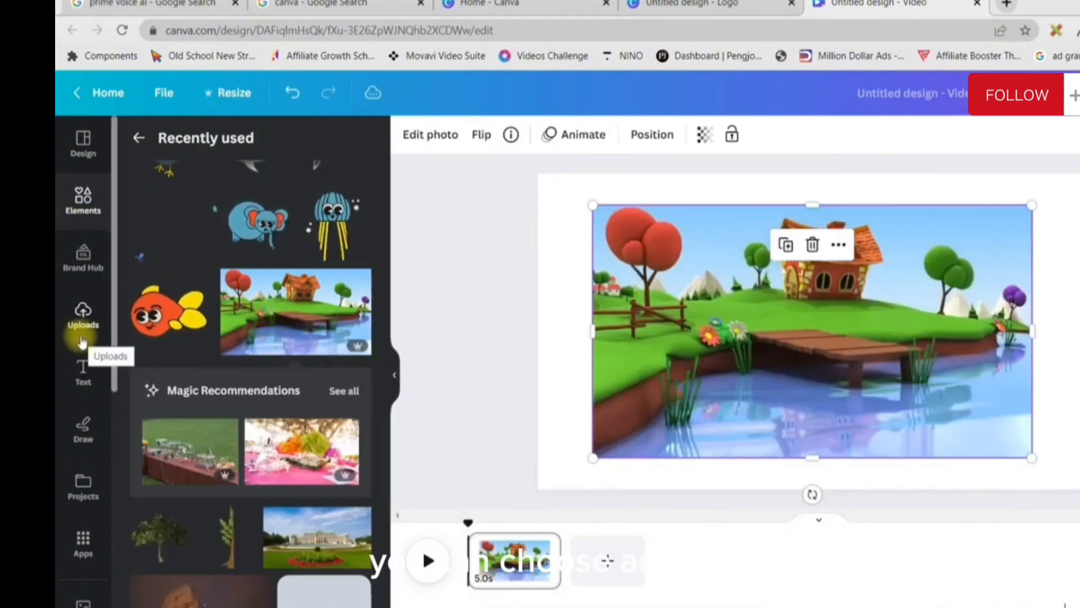
right_click(784, 366)
left_click(872, 579)
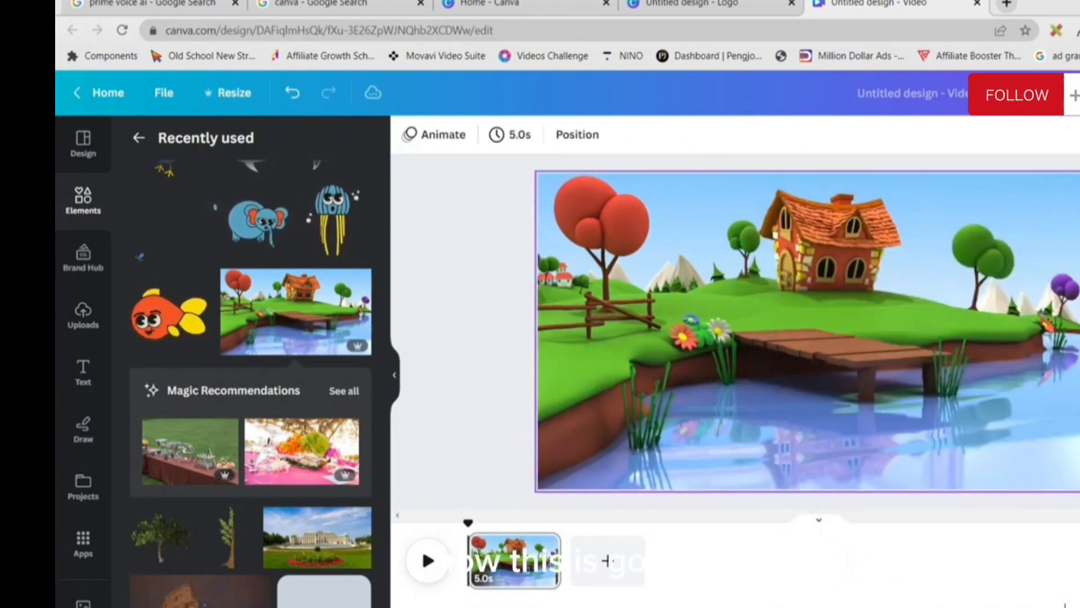
mouse_move(857, 607)
left_click(795, 375)
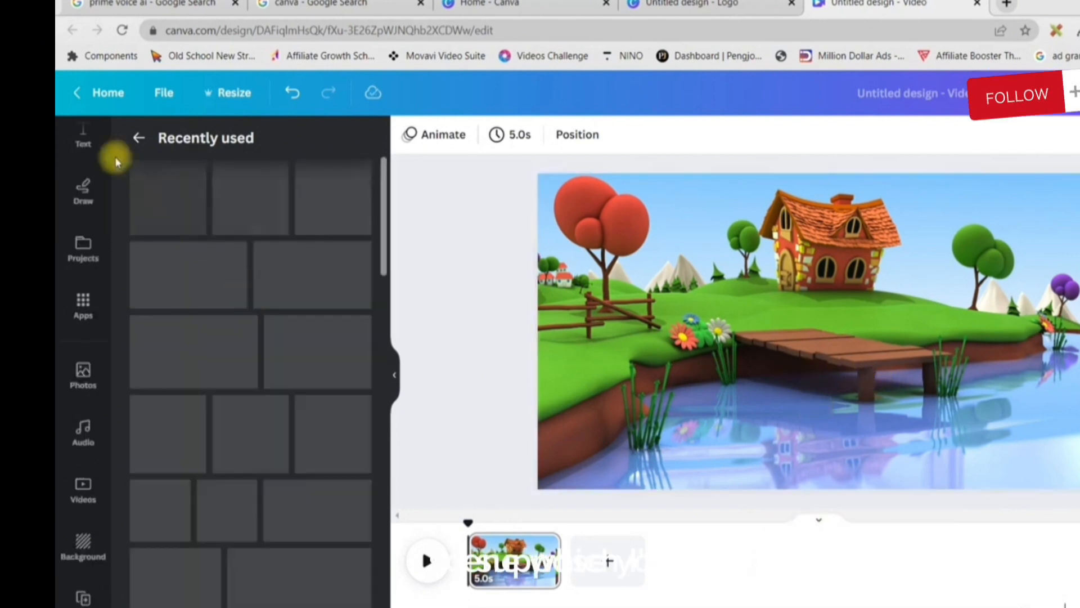
Leave the recently used elements and open the Text to Image generator
left_click(138, 138)
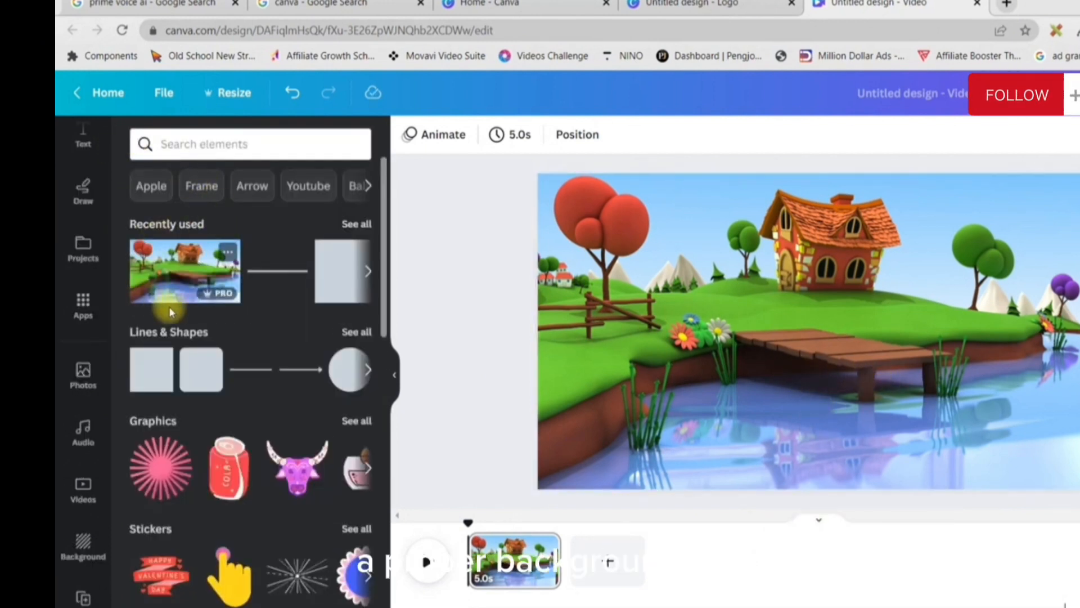
scroll(96, 237, "up", 5)
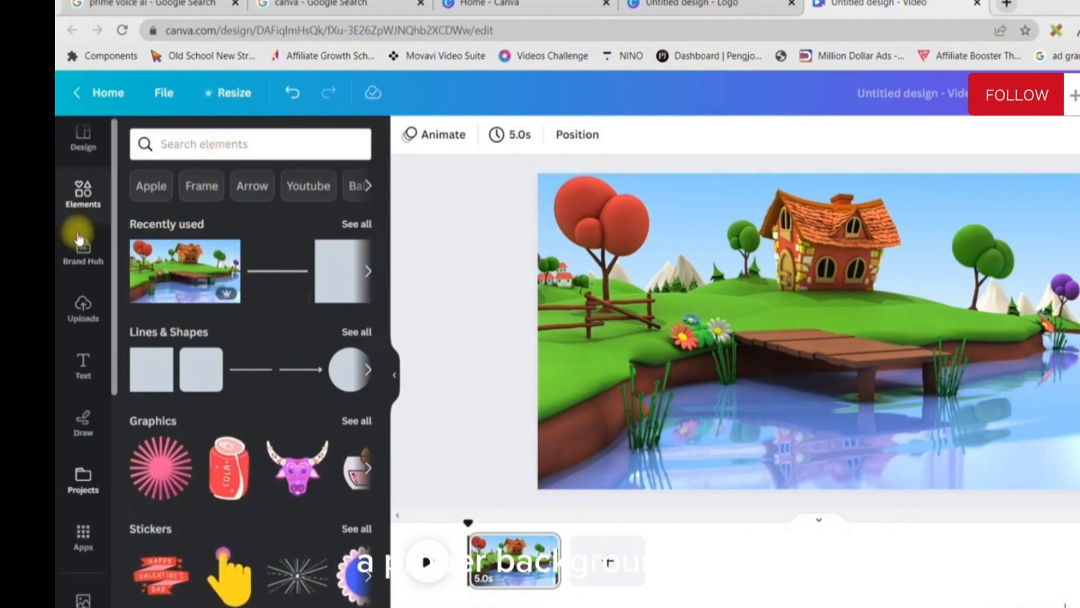
scroll(97, 393, "down", 2)
scroll(97, 455, "down", 2)
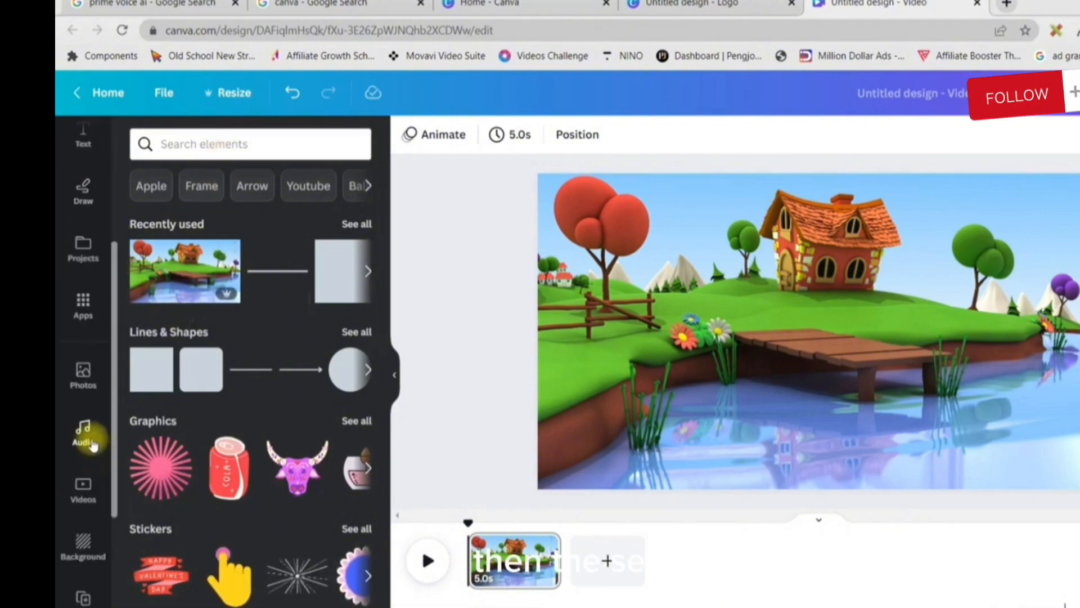
scroll(84, 554, "down", 3)
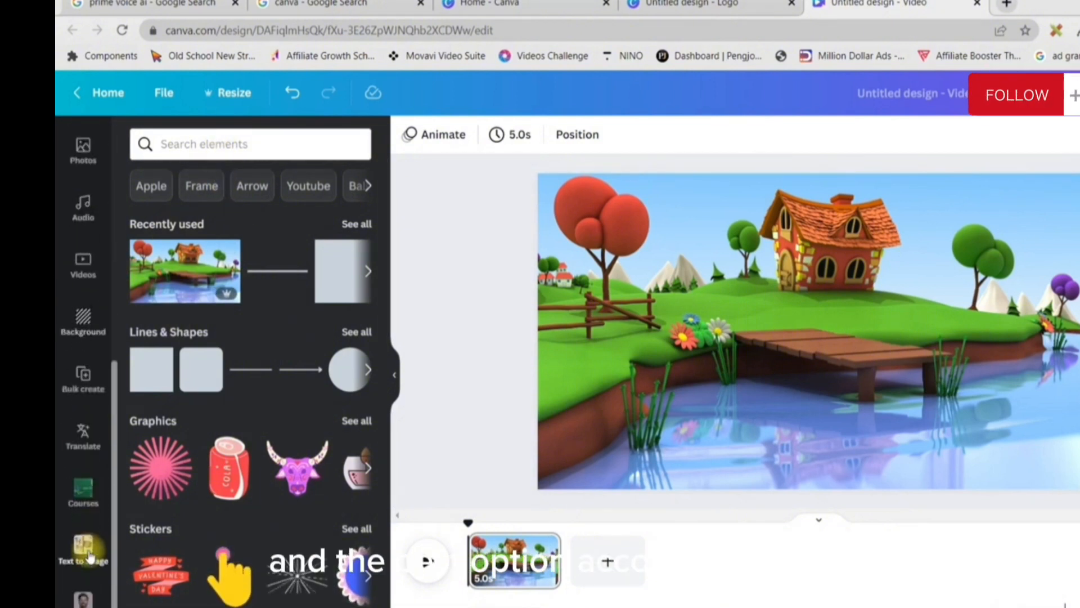
left_click(83, 546)
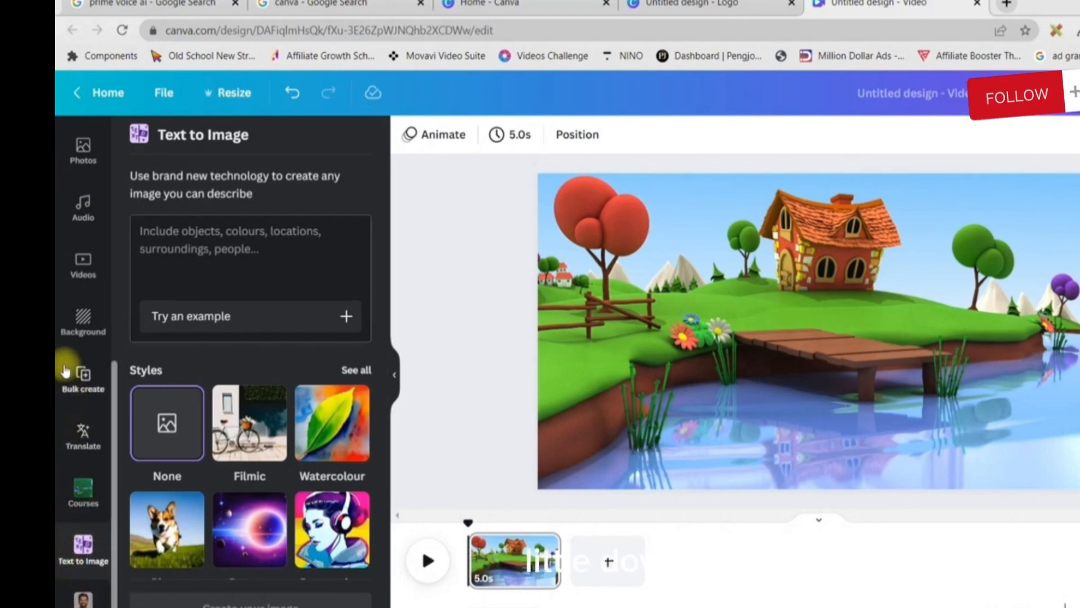
scroll(70, 279, "up", 2)
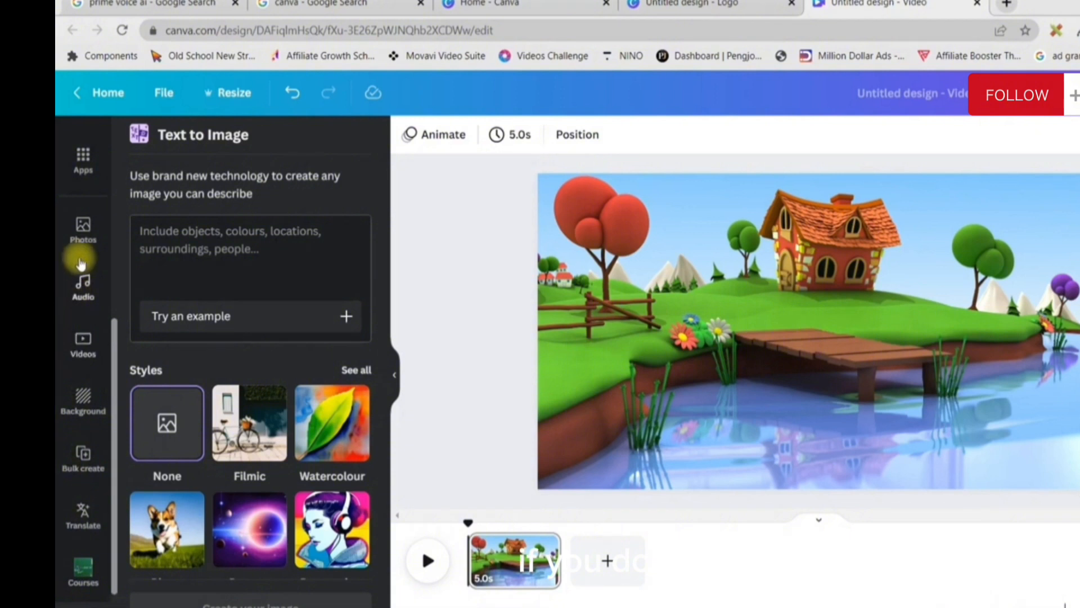
left_click(83, 158)
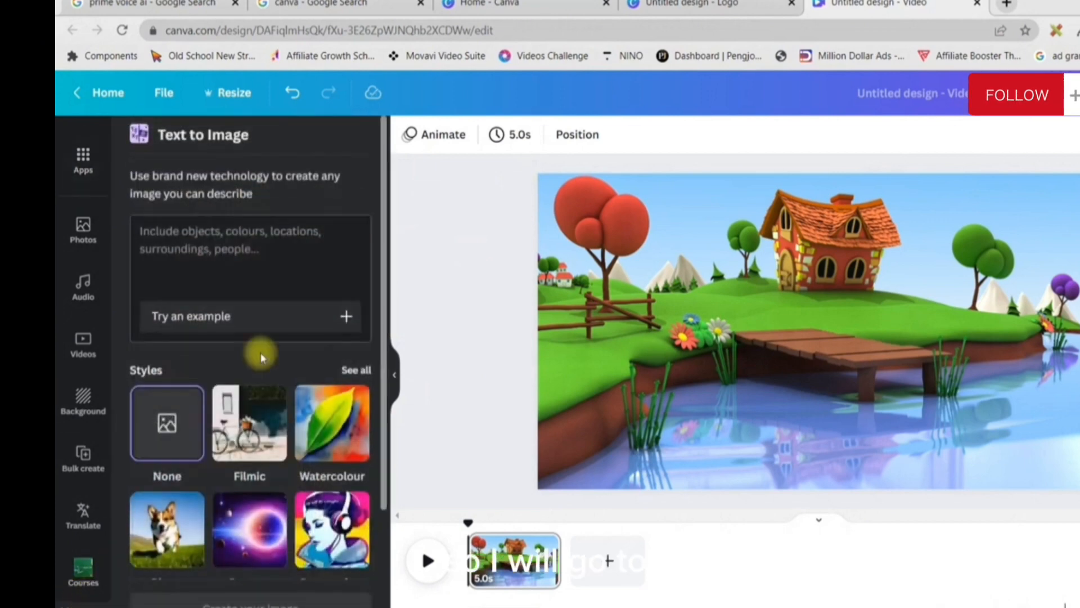
Generate images from the prompt "A cartoon village with a house at back, foreground a lush green Garden & a river"
left_click(232, 243)
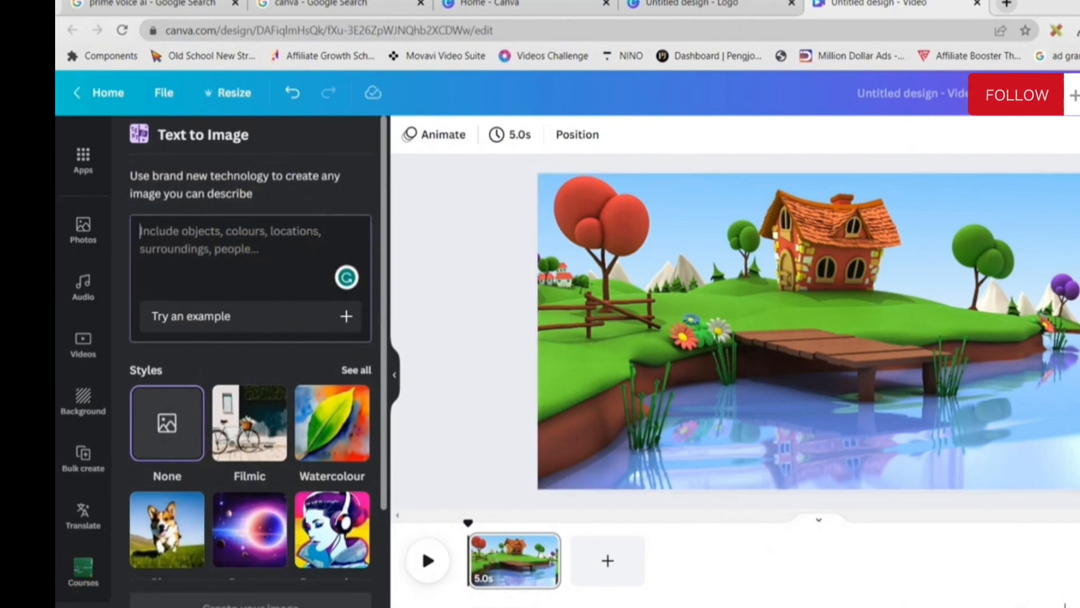
type("A cartoon village with a house at back, foreground a lush green Garden & a river")
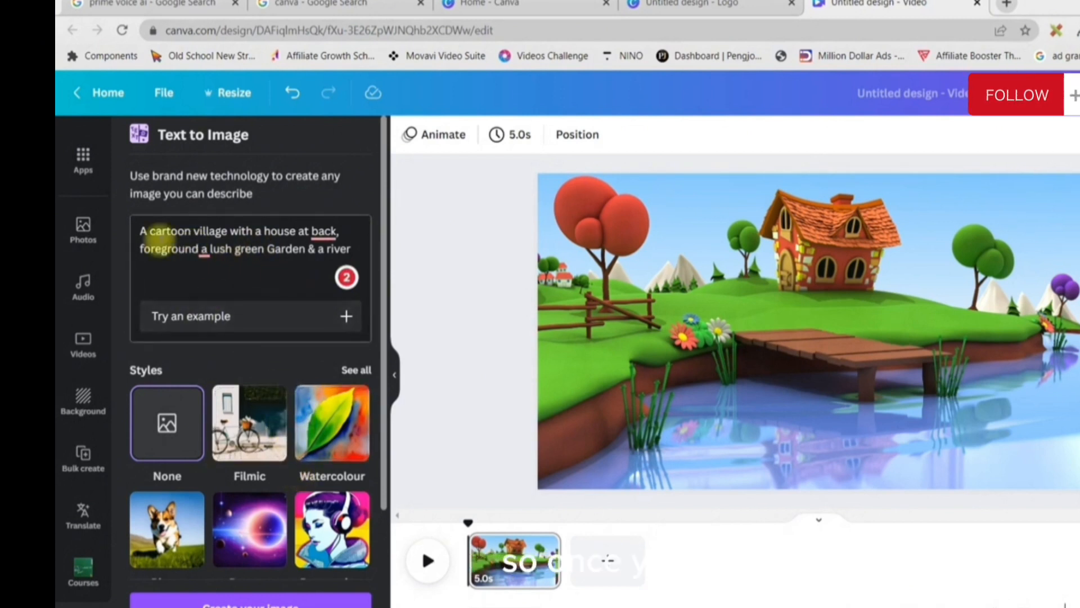
left_click(248, 602)
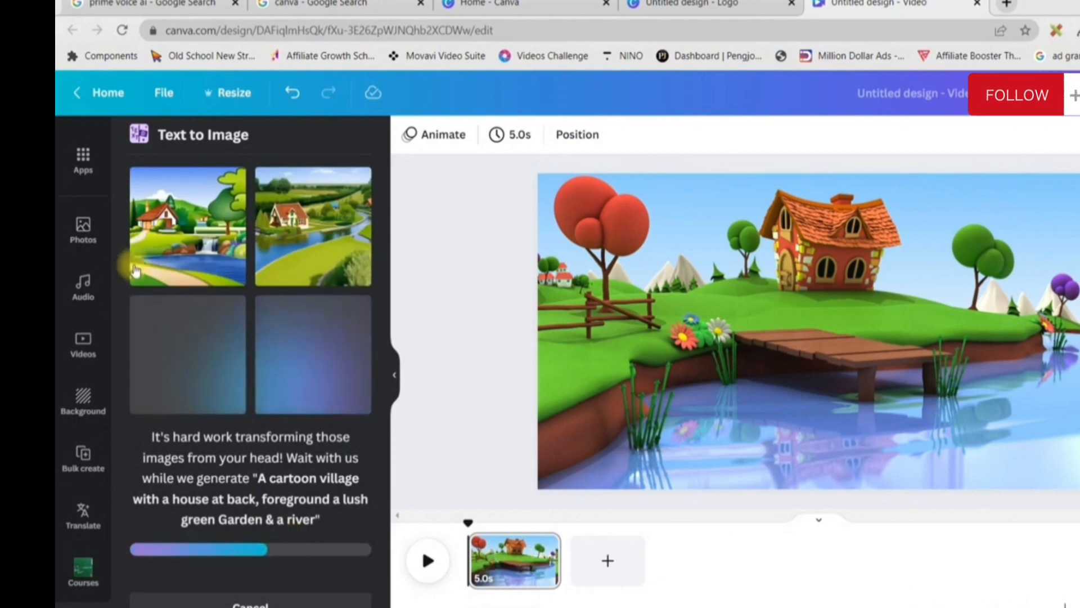
Add a second page and set the generated picture of the red-roofed house with a waterfall as its background
left_click(606, 560)
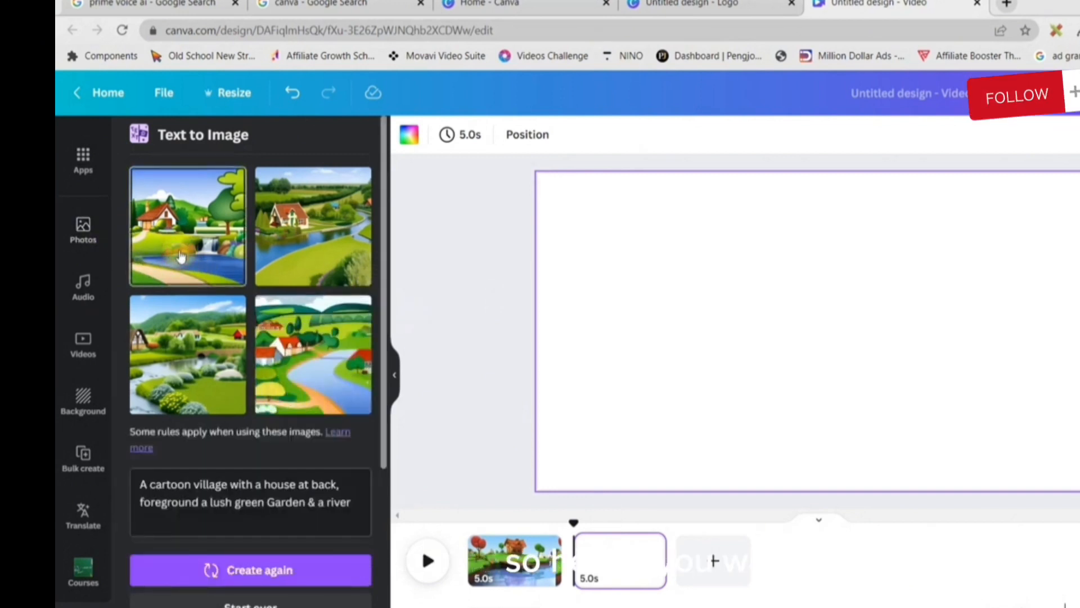
left_click(180, 256)
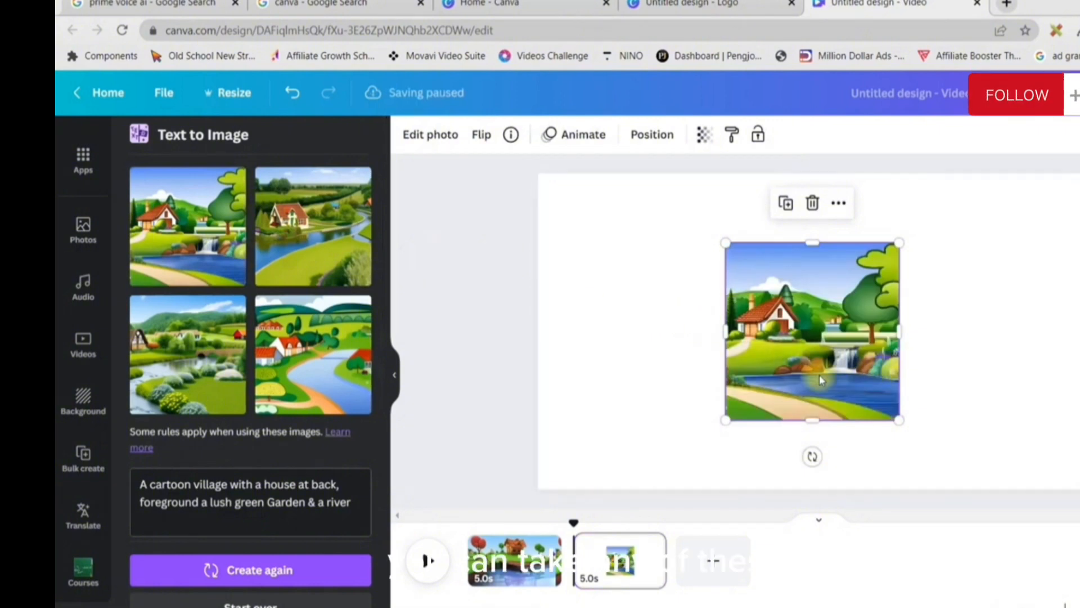
right_click(819, 381)
left_click(908, 578)
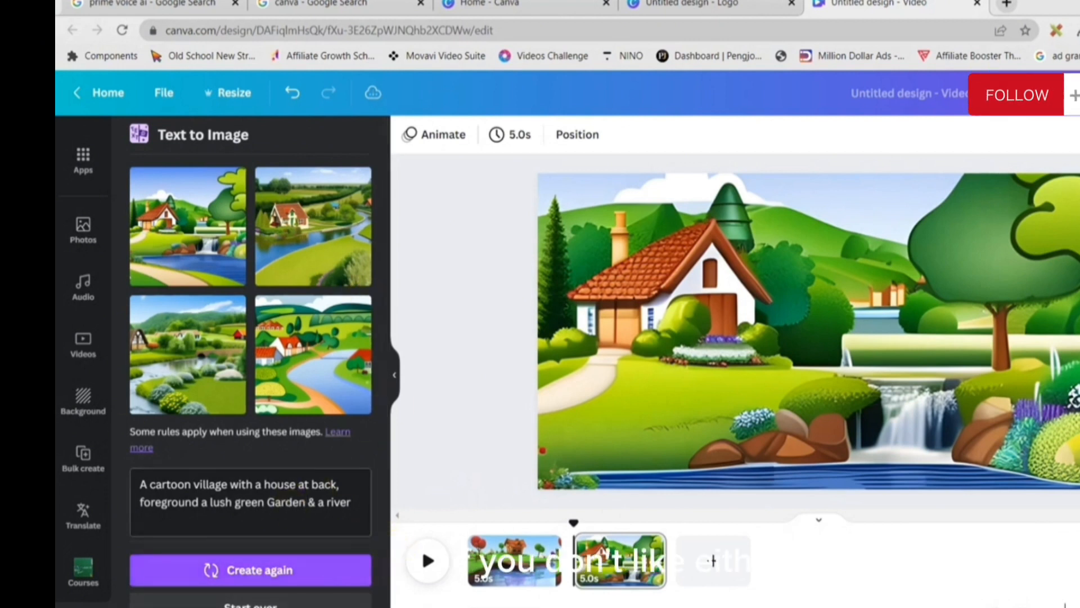
Regenerate the village images and set the one with the thatched cottage beside the river as the background of a new third page
left_click(264, 570)
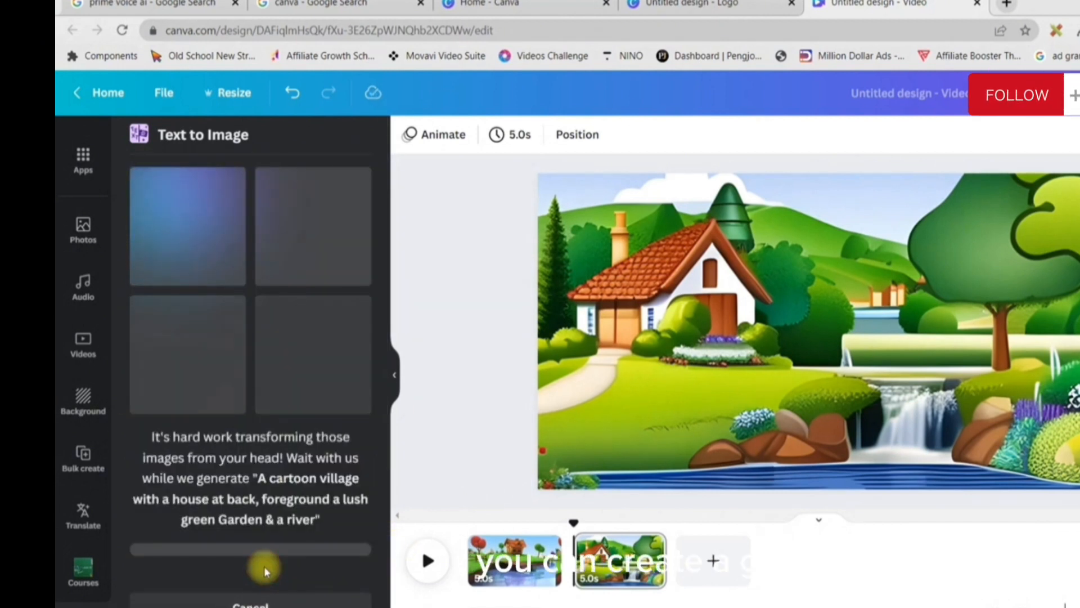
left_click(723, 577)
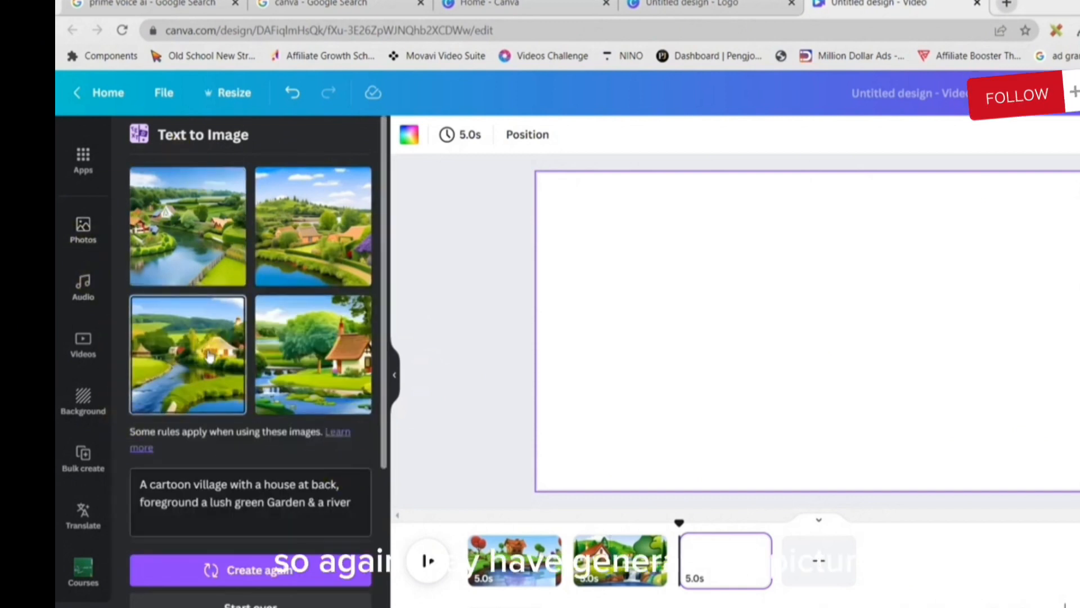
left_click(212, 354)
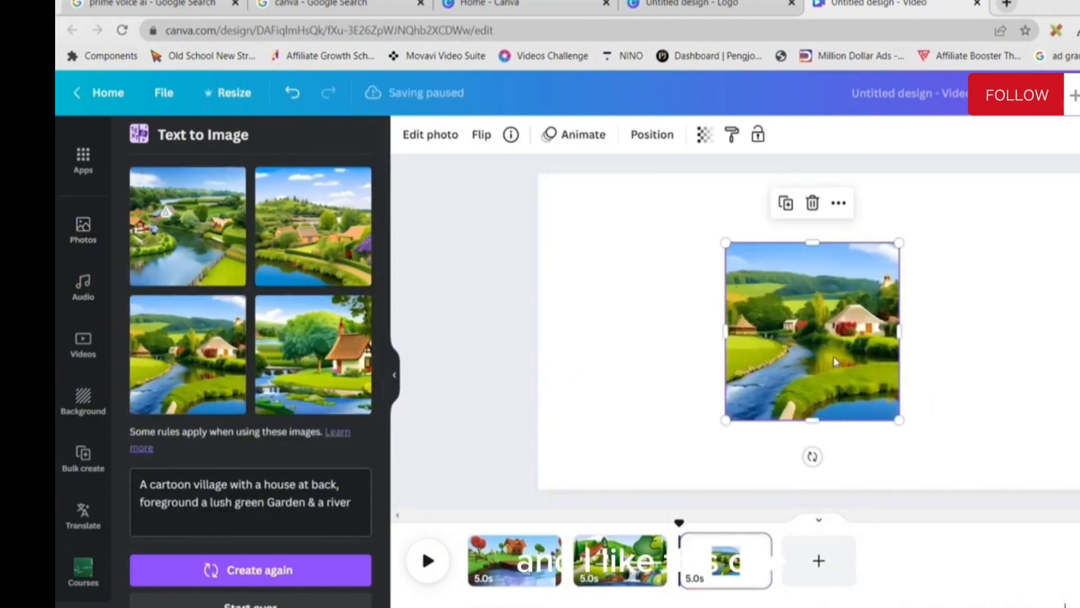
right_click(832, 360)
left_click(934, 578)
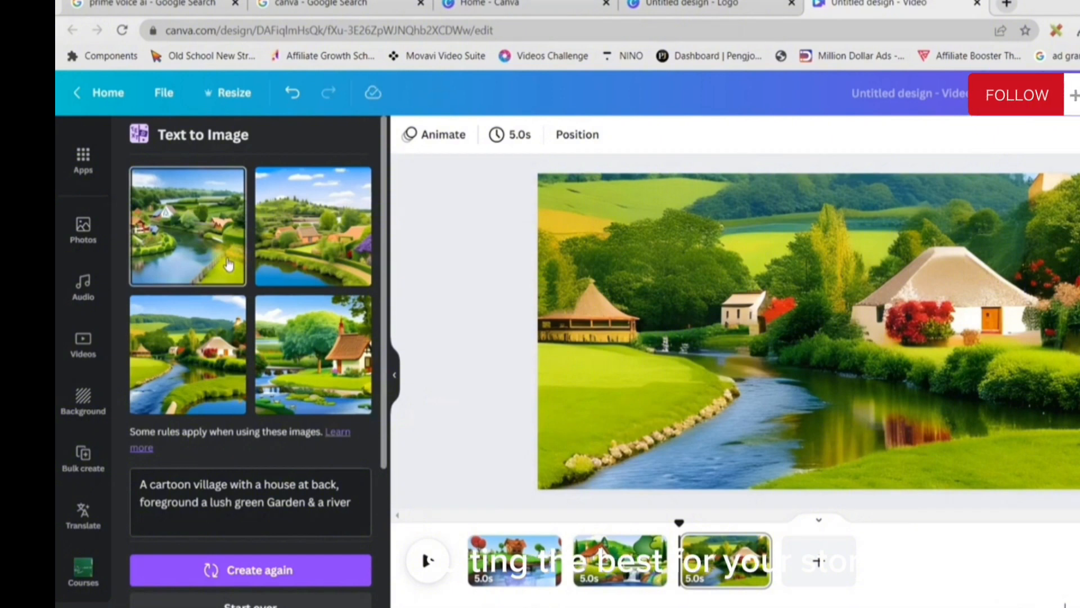
Search the elements for "Fish" and show only the graphics
scroll(79, 282, "up", 3)
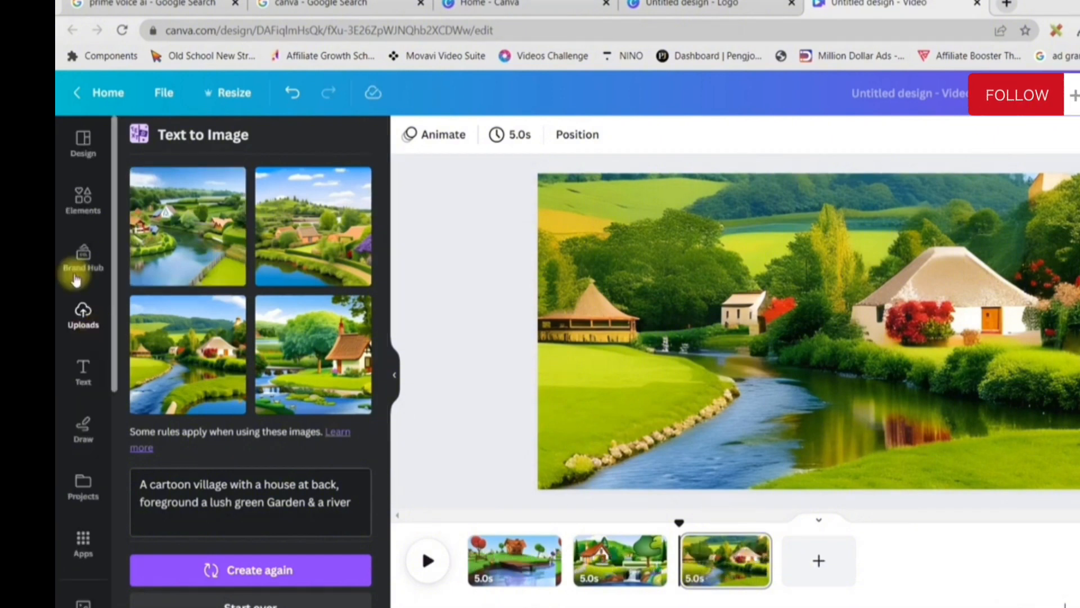
left_click(83, 211)
left_click(217, 145)
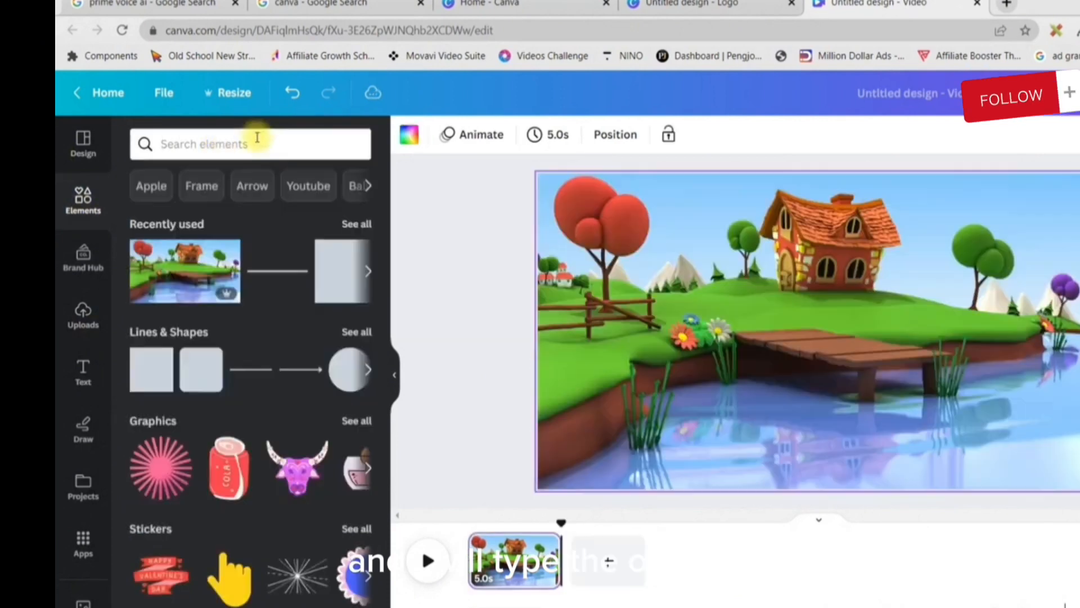
left_click(255, 139)
type("Fish")
key("Return")
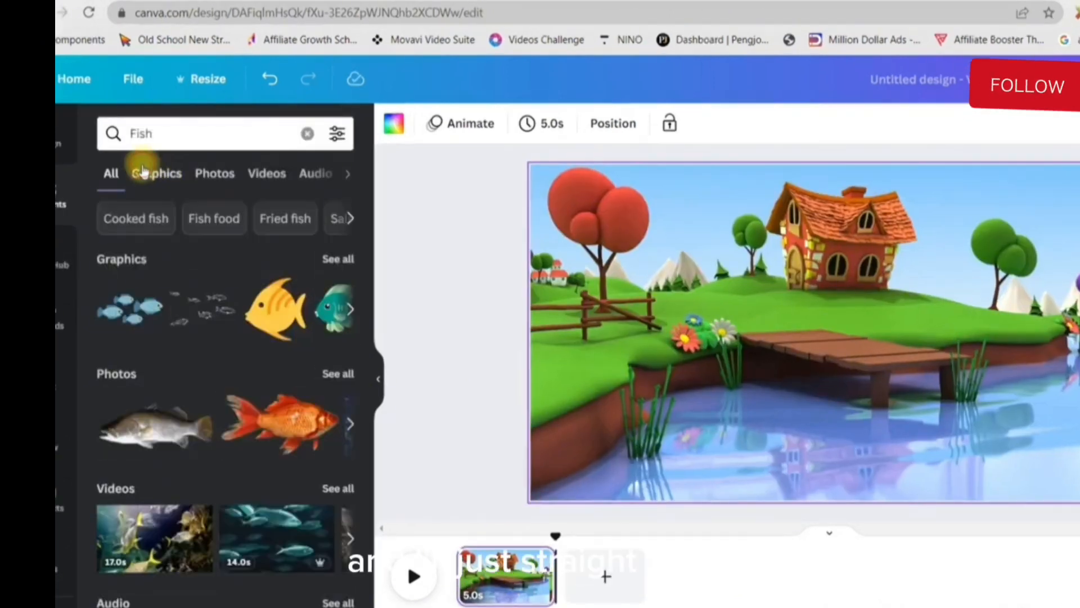
left_click(169, 181)
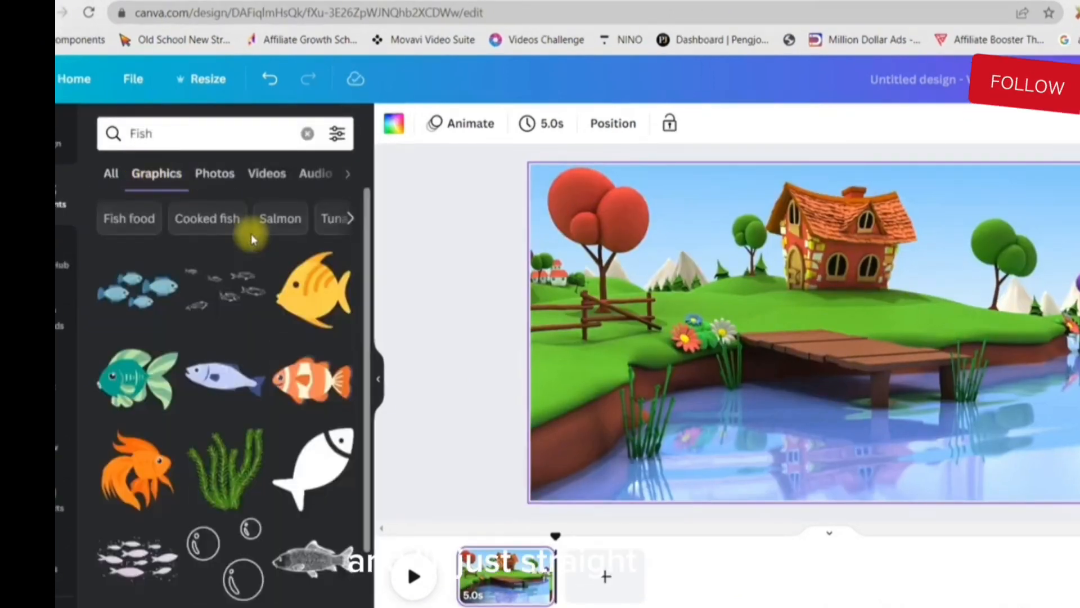
scroll(252, 239, "down", 6)
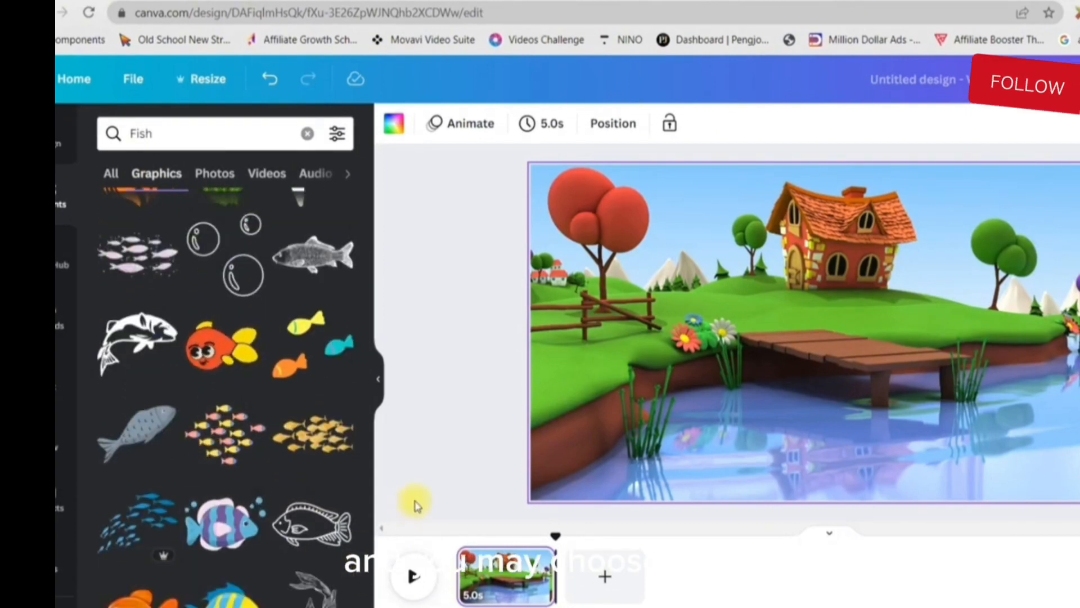
Insert the orange cartoon fish with yellow fins, shrink it and place it in the water in front of the pier
left_click(228, 363)
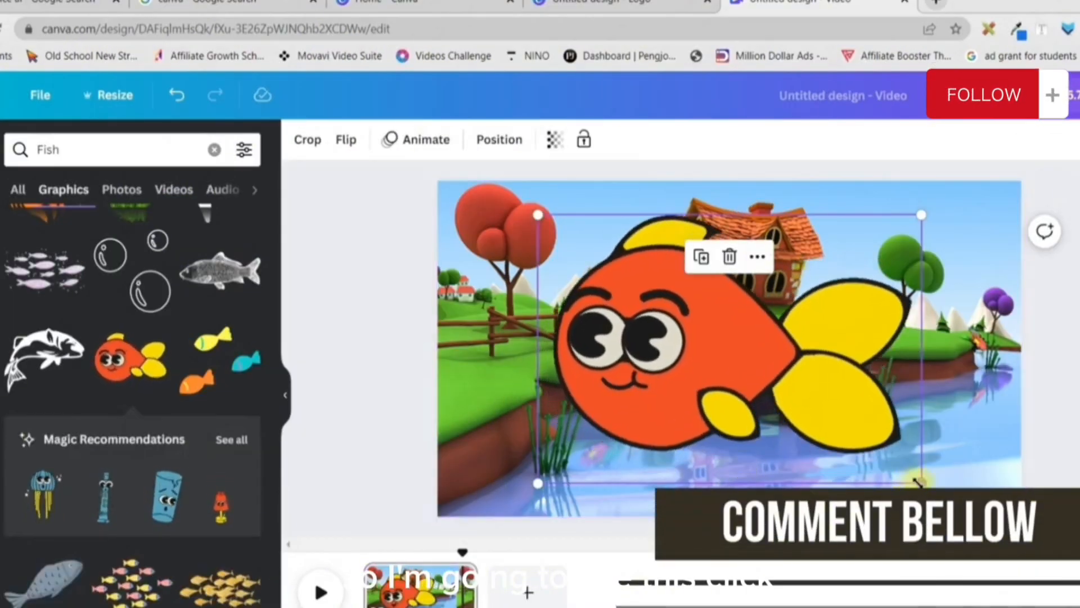
left_click_drag(916, 481, 698, 325)
left_click_drag(693, 366, 838, 464)
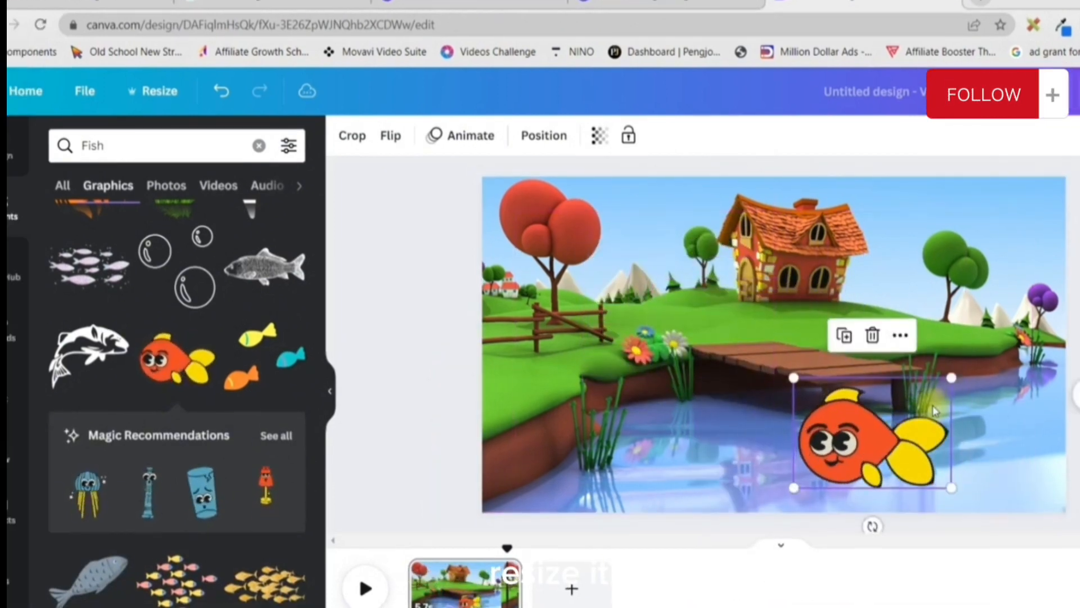
Fine-tune the size of the orange fish and reposition it in the water in front of the pier
left_click_drag(907, 380, 914, 410)
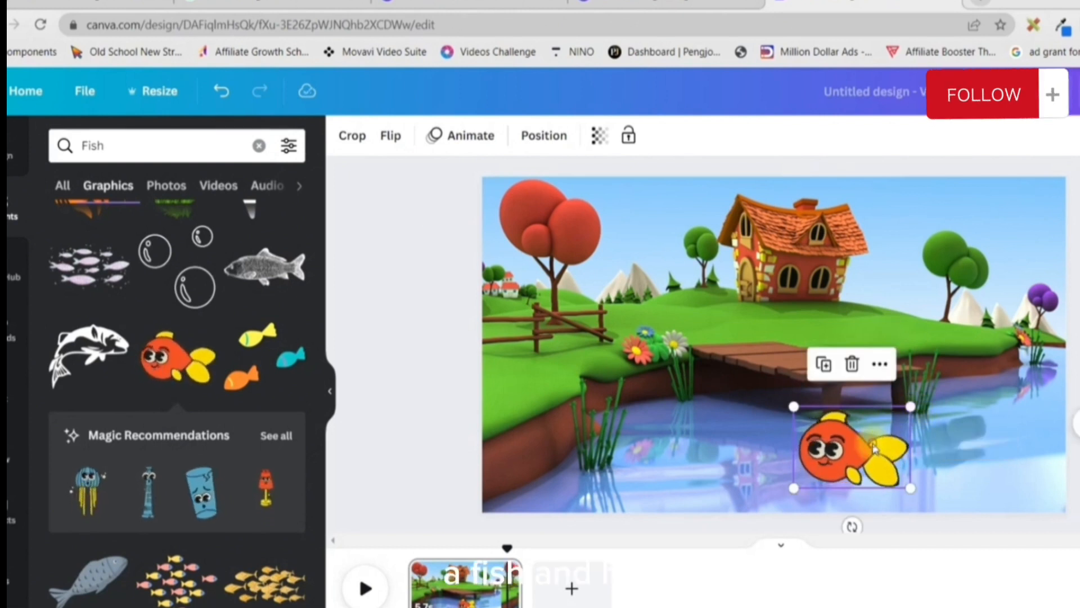
left_click_drag(843, 450, 863, 462)
left_click_drag(933, 416, 944, 409)
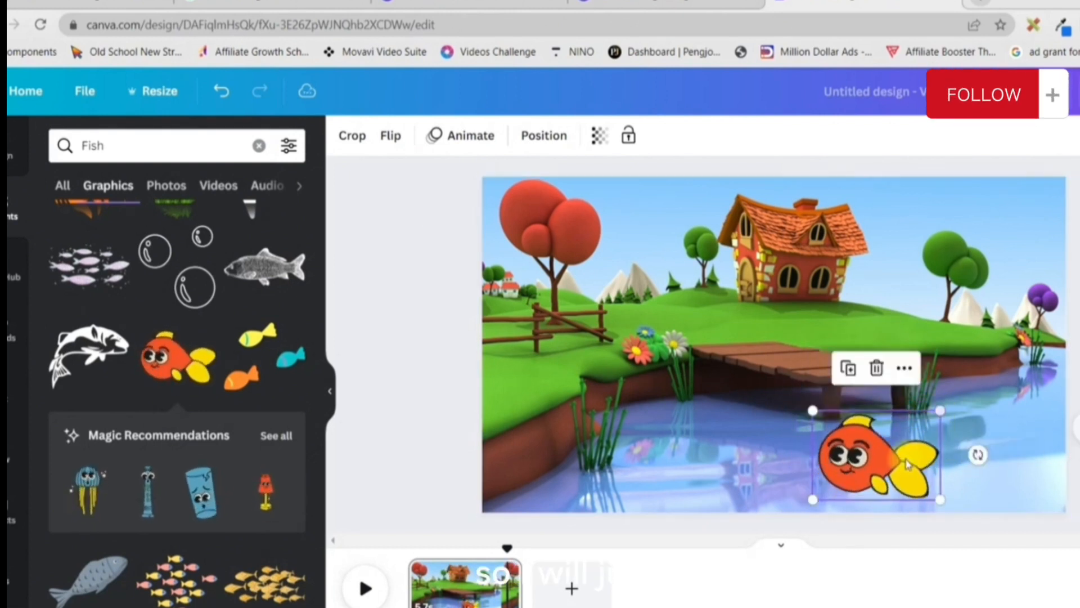
left_click_drag(902, 463, 889, 461)
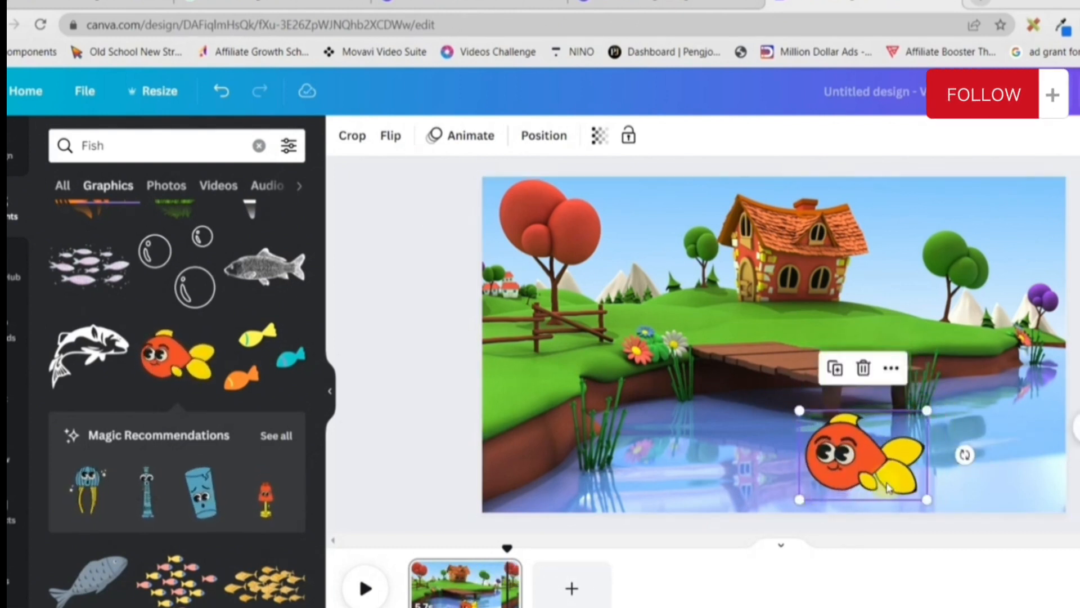
Duplicate the orange fish, shrink the copy to baby size and place it by the large fish's tail
left_click(836, 370)
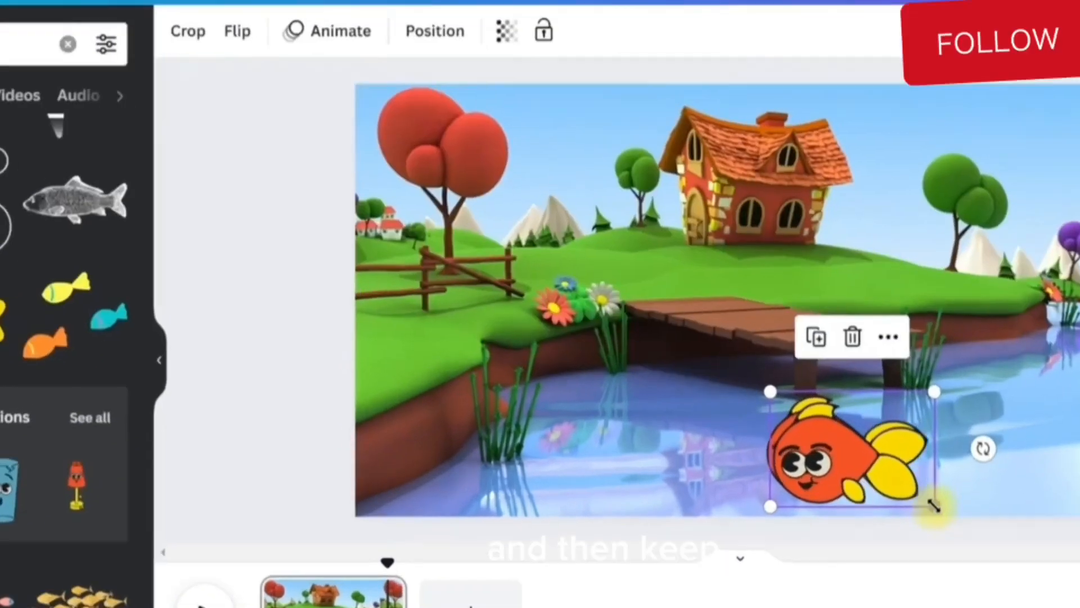
left_click_drag(931, 504, 882, 470)
mouse_move(789, 506)
left_mouse_down()
mouse_move(762, 490)
mouse_move(776, 513)
mouse_move(777, 501)
left_mouse_up()
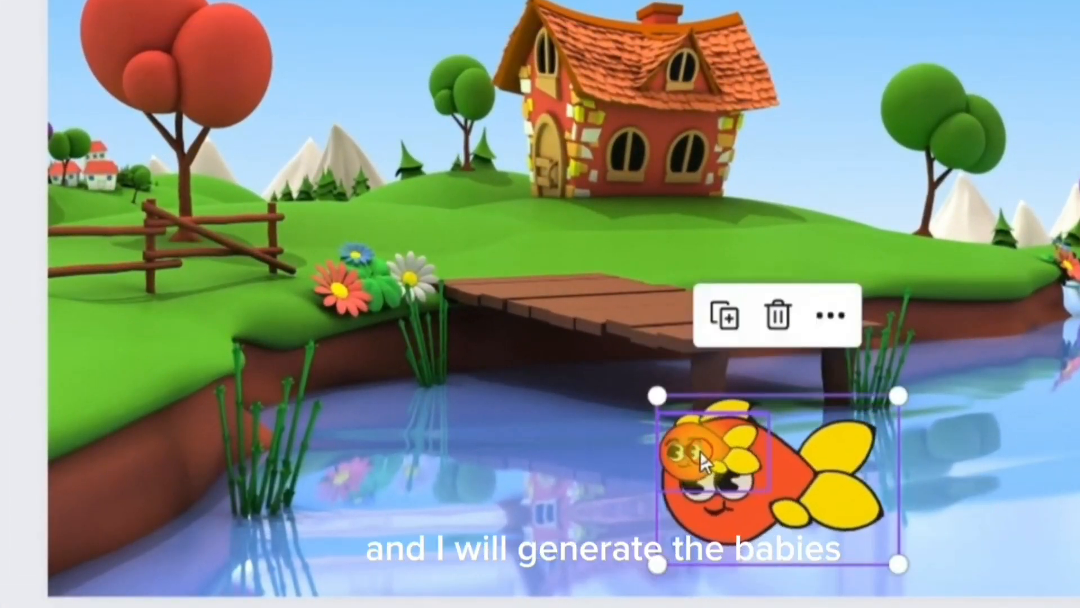
left_click_drag(700, 450, 936, 522)
Duplicate the baby fish twice and place the copies behind the large fish, with the last one the smallest
left_click(799, 442)
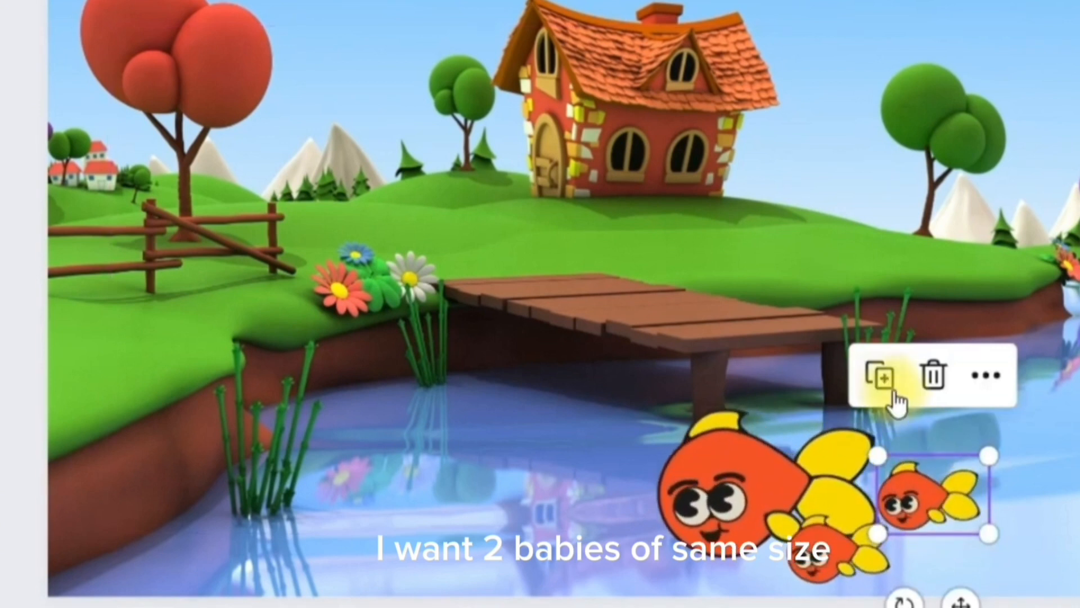
left_click(880, 375)
left_click_drag(1075, 477, 935, 564)
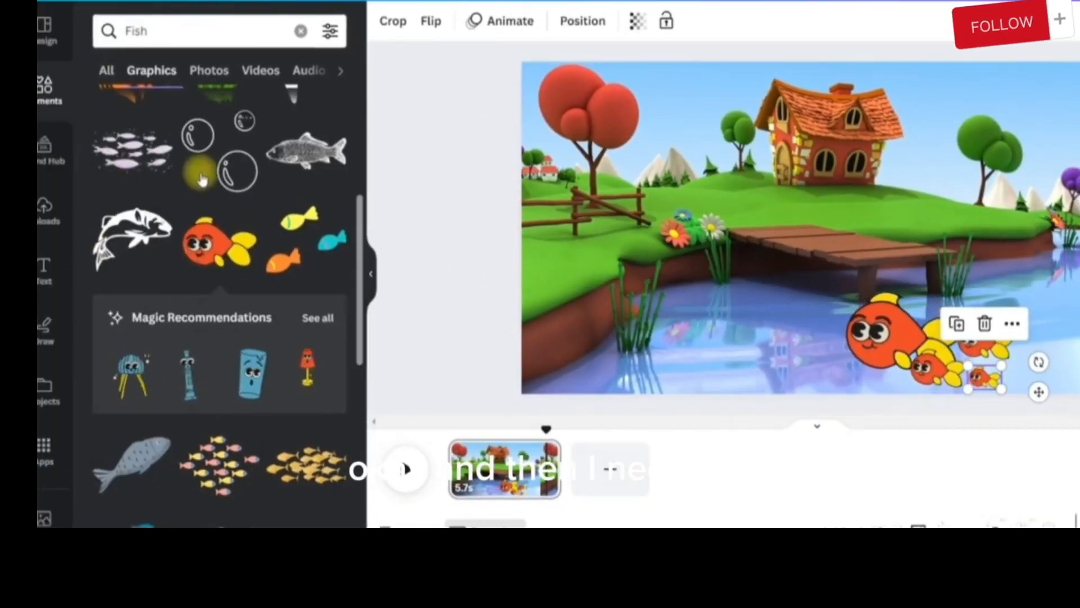
Insert the blue jellyfish graphic with yellow tentacles, shrink it and place it in the water beside the reeds near the flowers
scroll(200, 169, "down", 5)
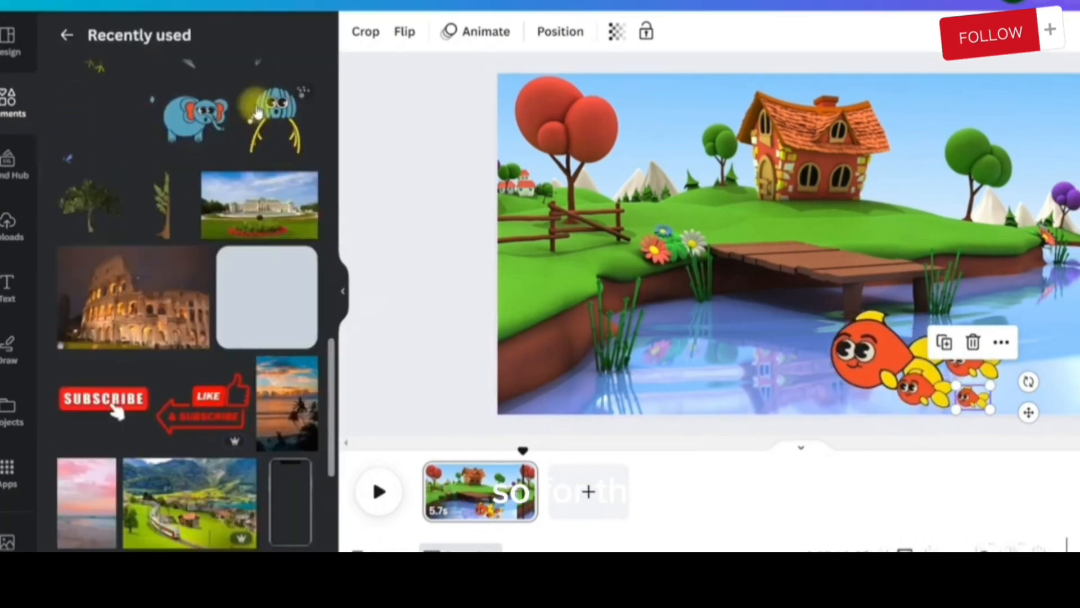
left_click(256, 113)
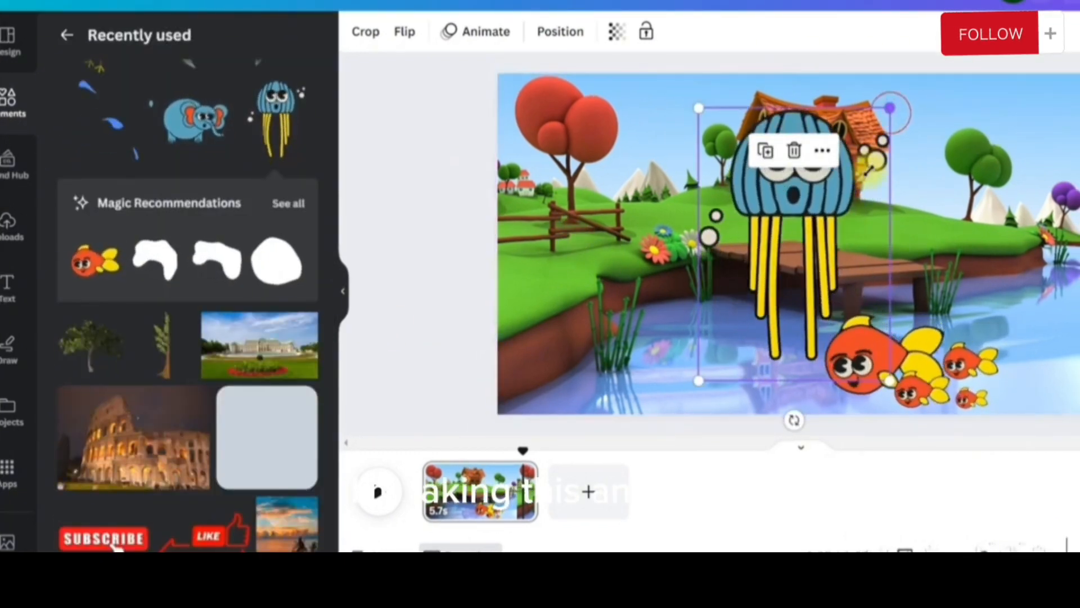
left_click_drag(889, 108, 785, 258)
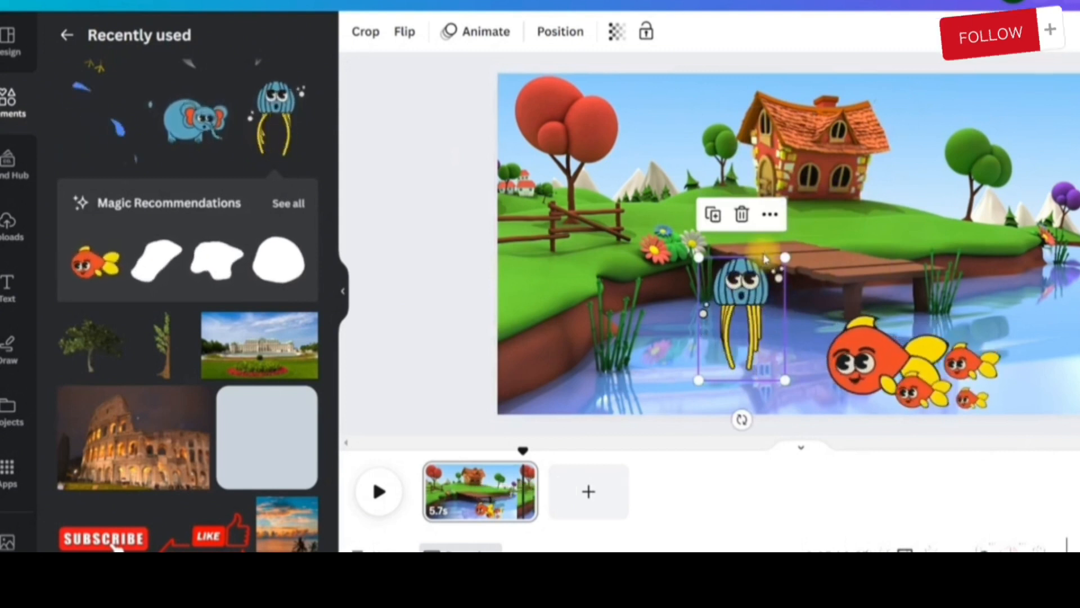
left_click_drag(728, 304, 681, 332)
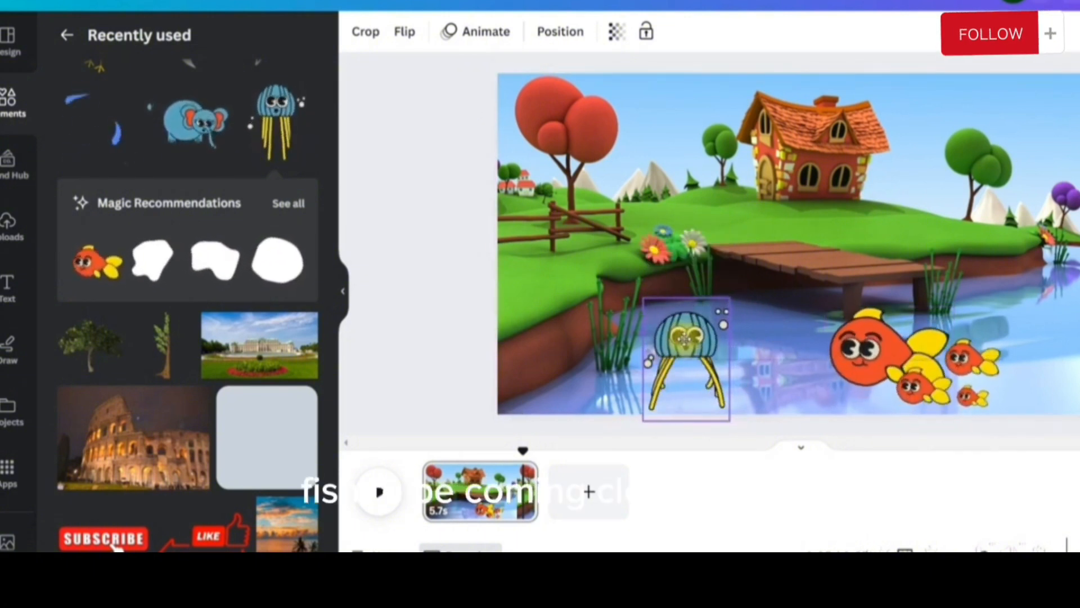
Create a custom animation that moves the large orange fish along a path through the water to the jellyfish
left_click(695, 329)
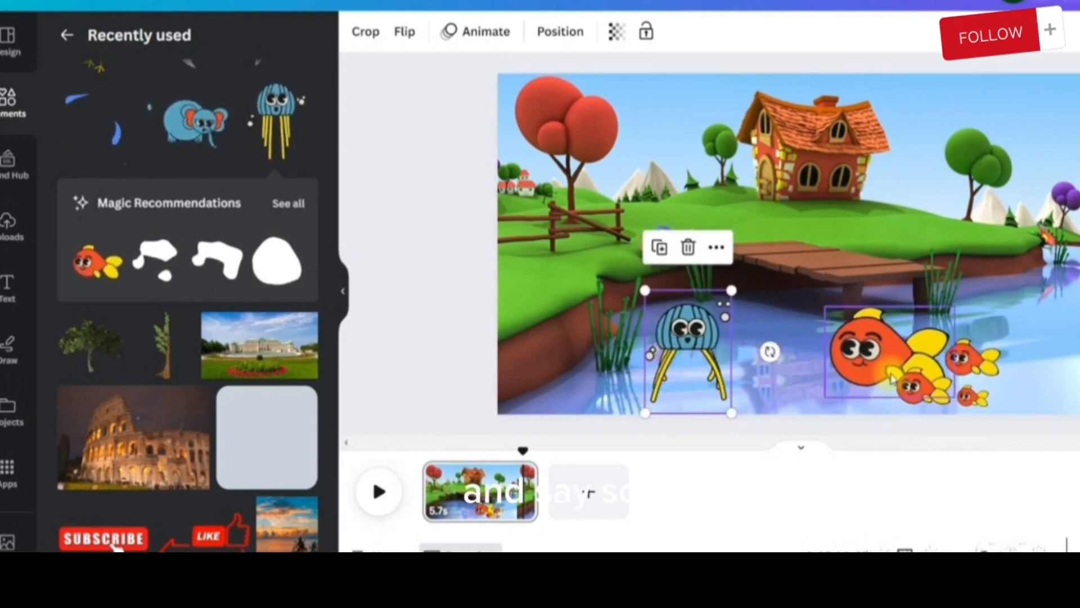
left_click(479, 34)
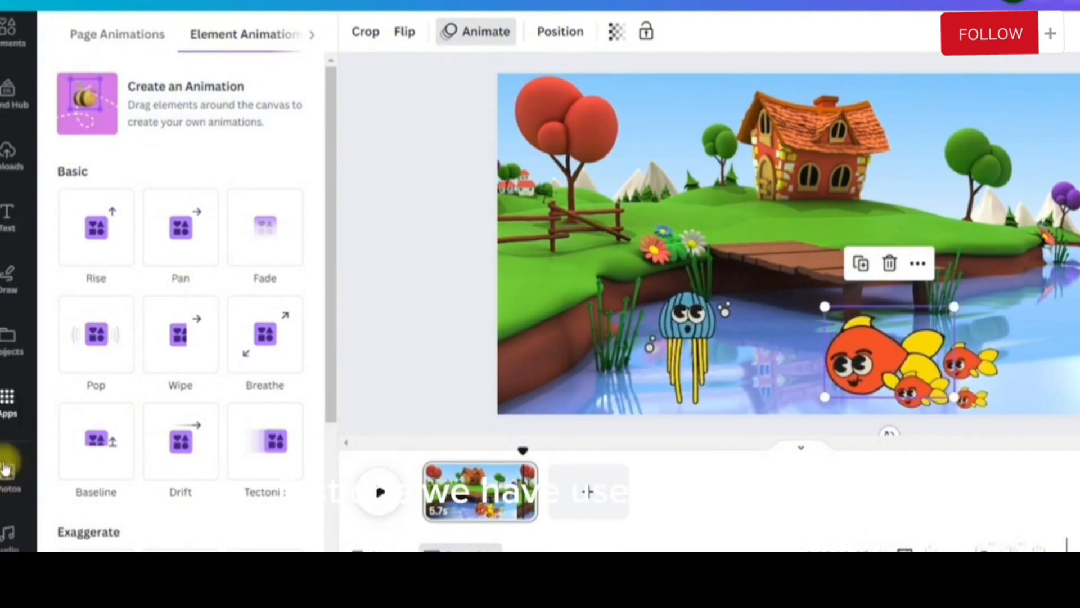
scroll(7, 478, "down", 5)
scroll(17, 509, "down", 3)
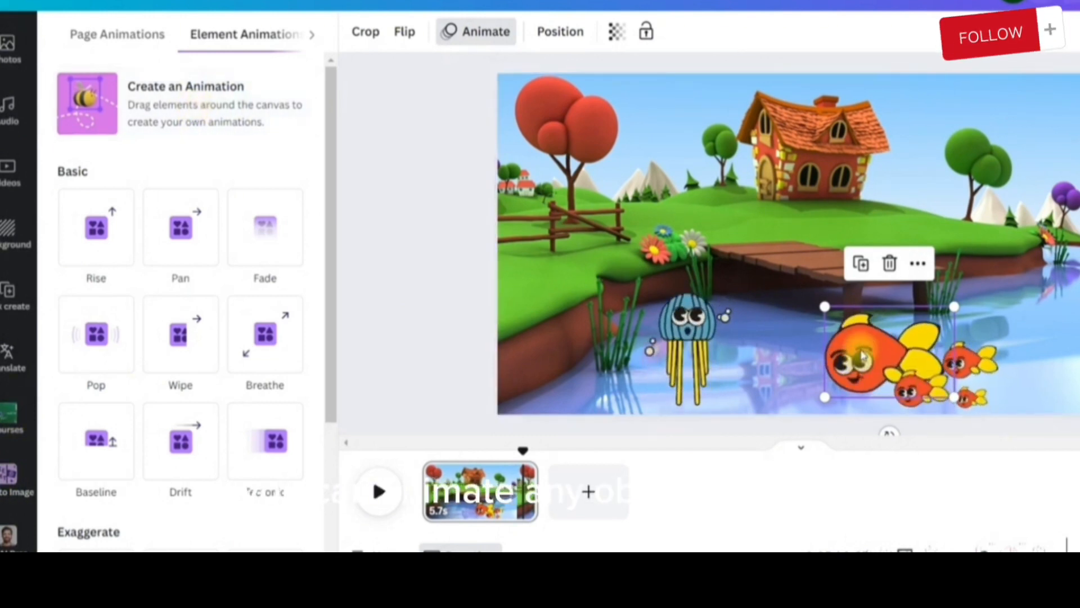
left_click(103, 108)
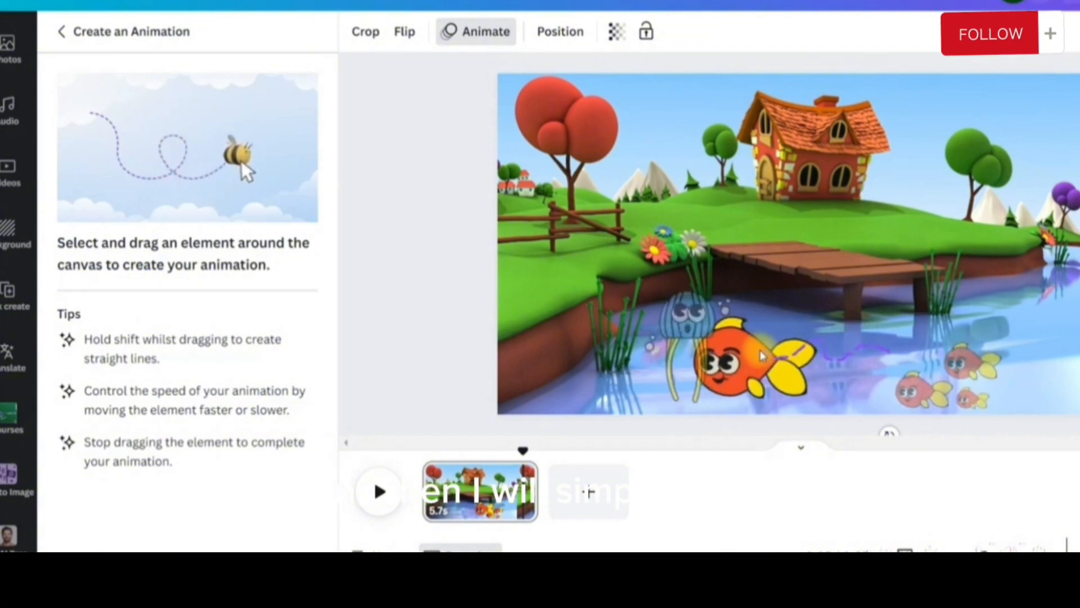
left_click_drag(777, 360, 669, 360)
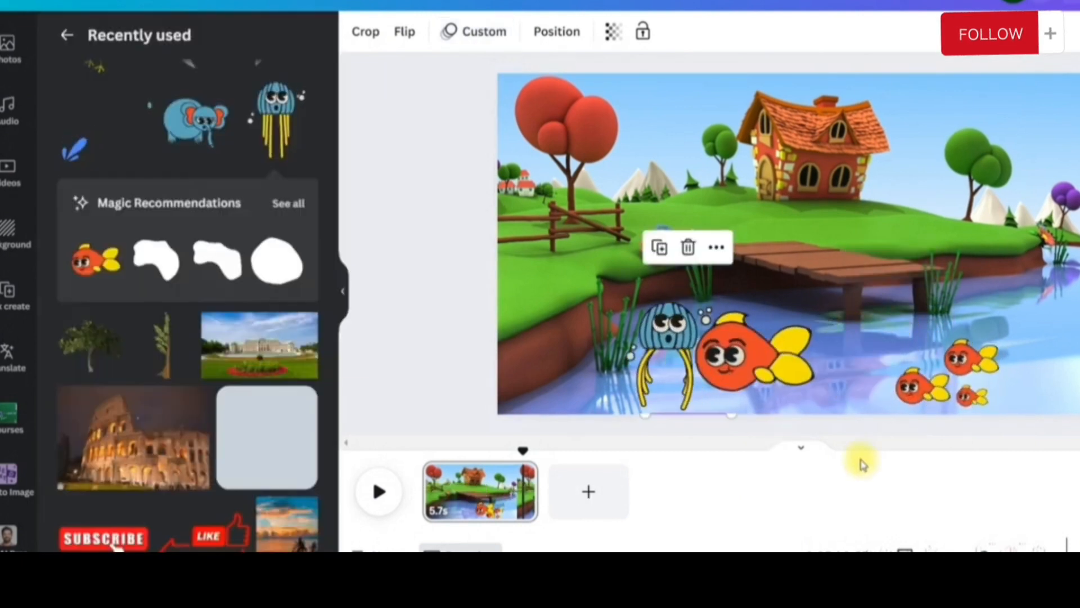
Animate the baby fish overlapping the large fish's tail along a custom path toward the jellyfish, using the Smooth movement style
left_click(922, 397)
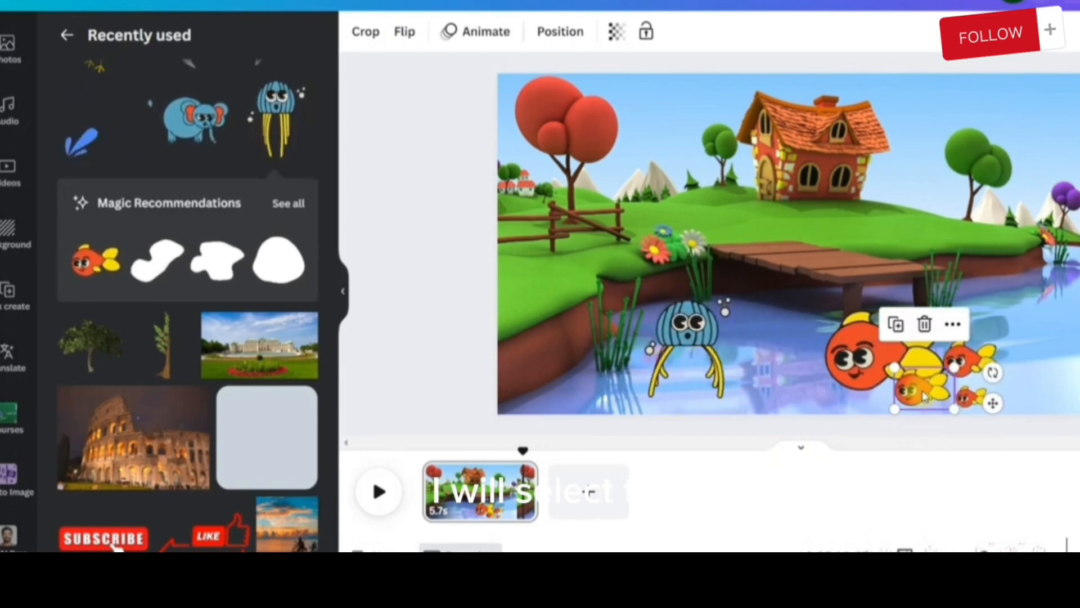
left_click(487, 33)
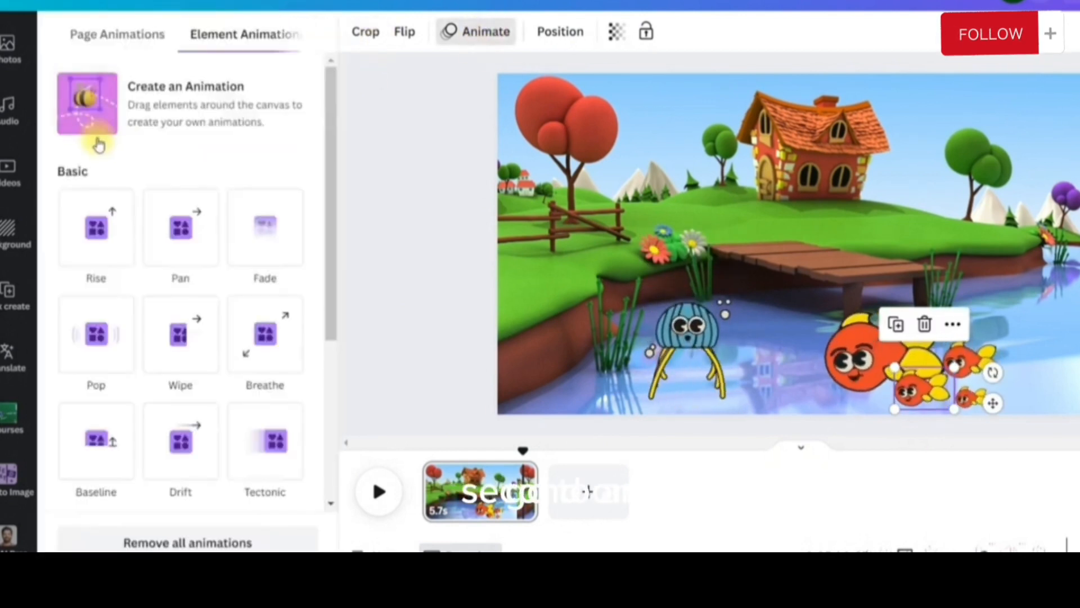
left_click(104, 138)
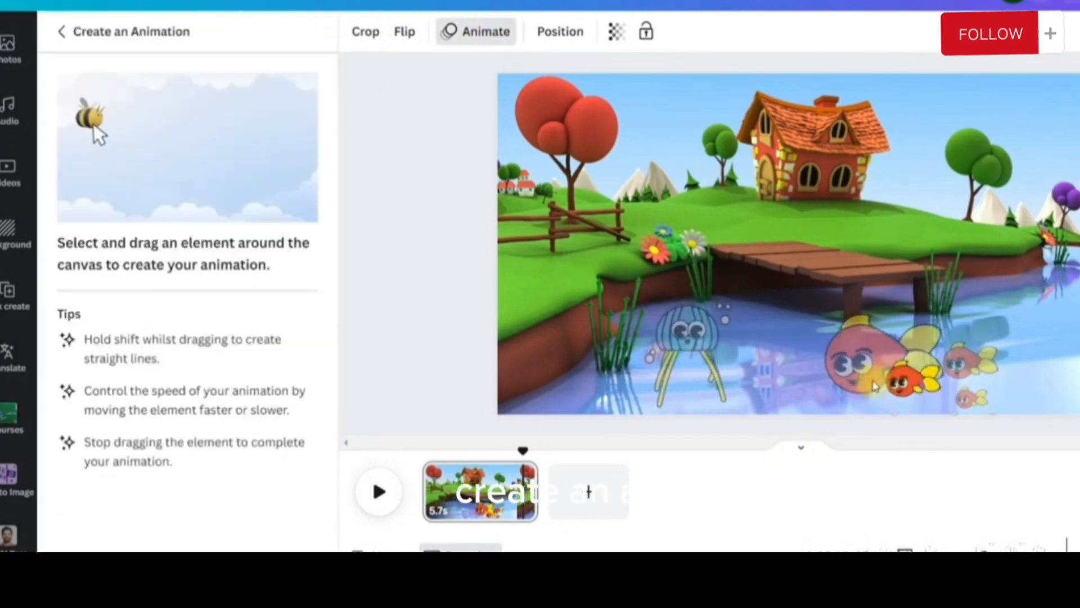
left_click_drag(906, 397, 716, 382)
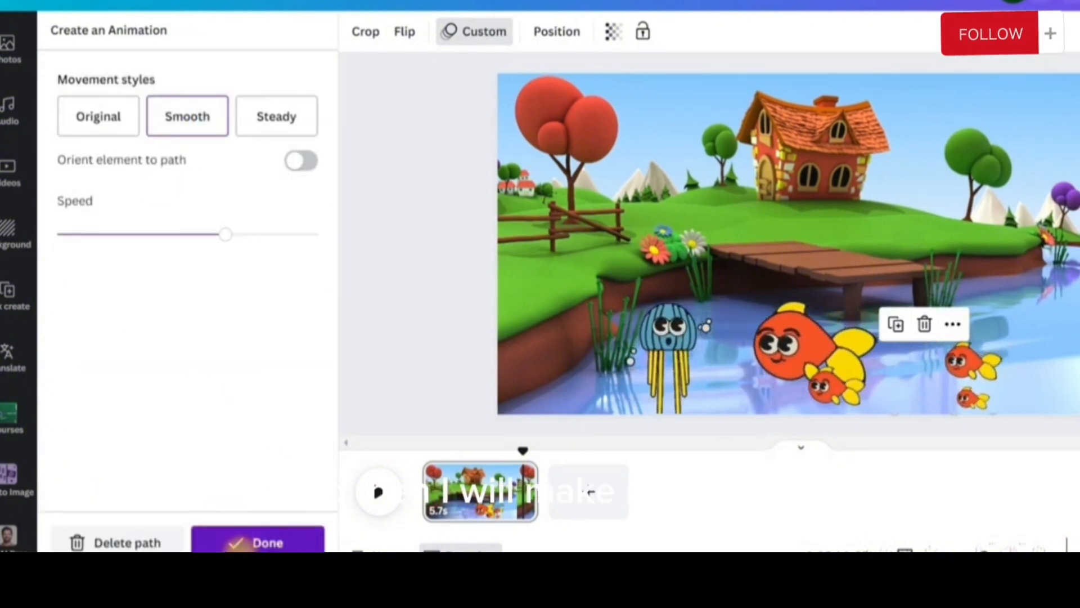
left_click(236, 543)
Animate the upper baby fish behind the large fish along a custom path through the water toward the jellyfish
left_click(965, 363)
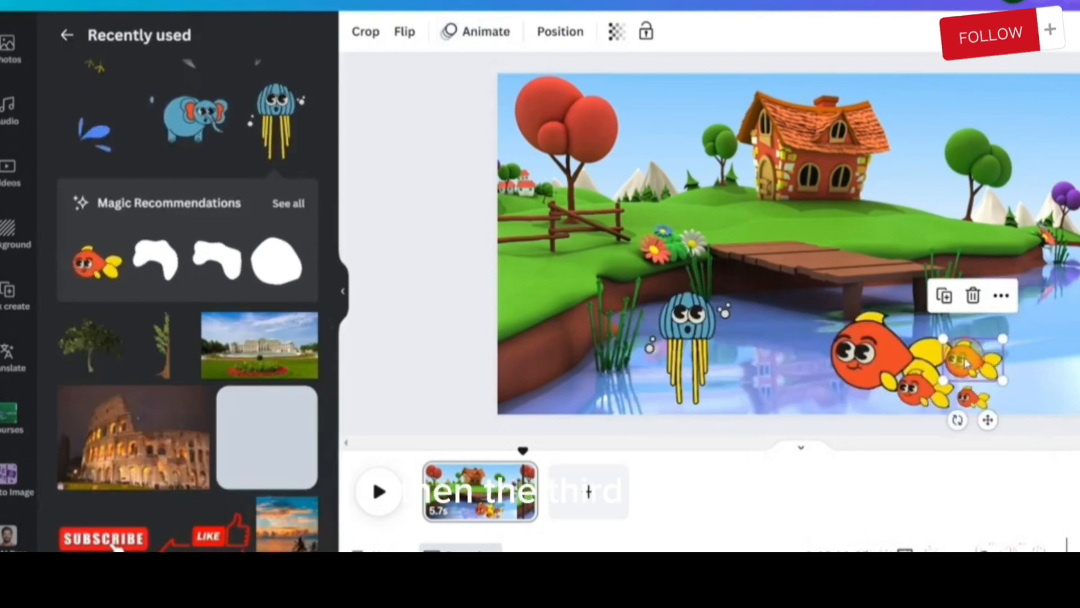
left_click(487, 31)
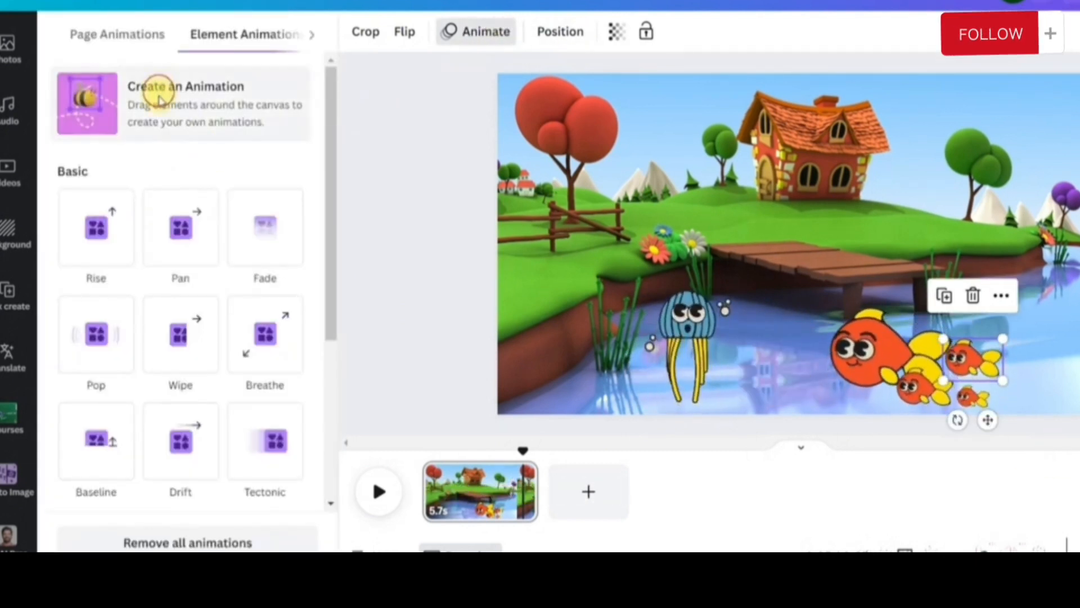
left_click(158, 100)
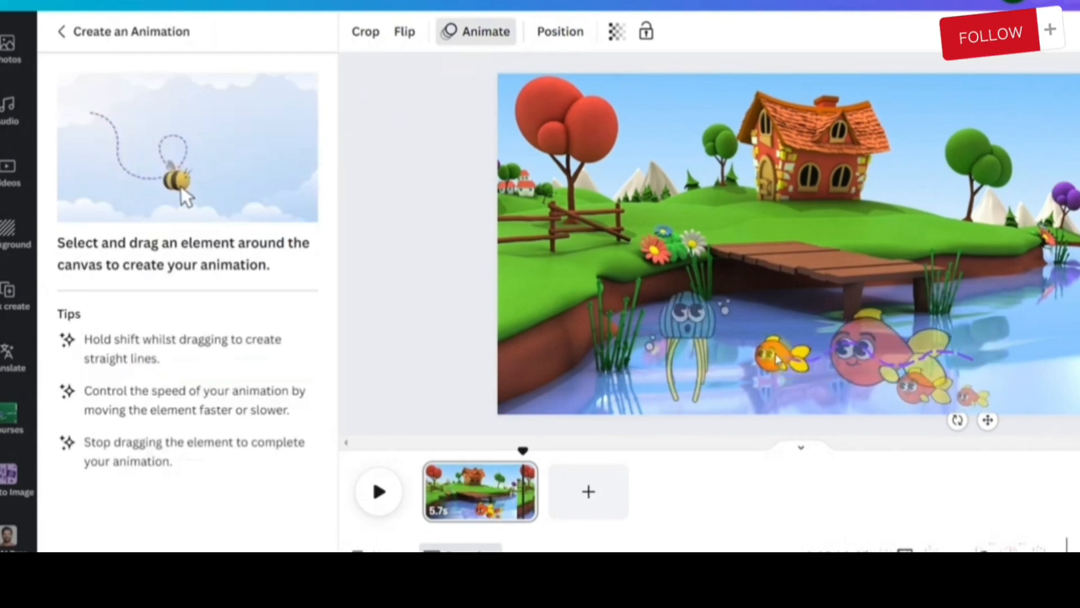
left_click_drag(775, 357, 776, 357)
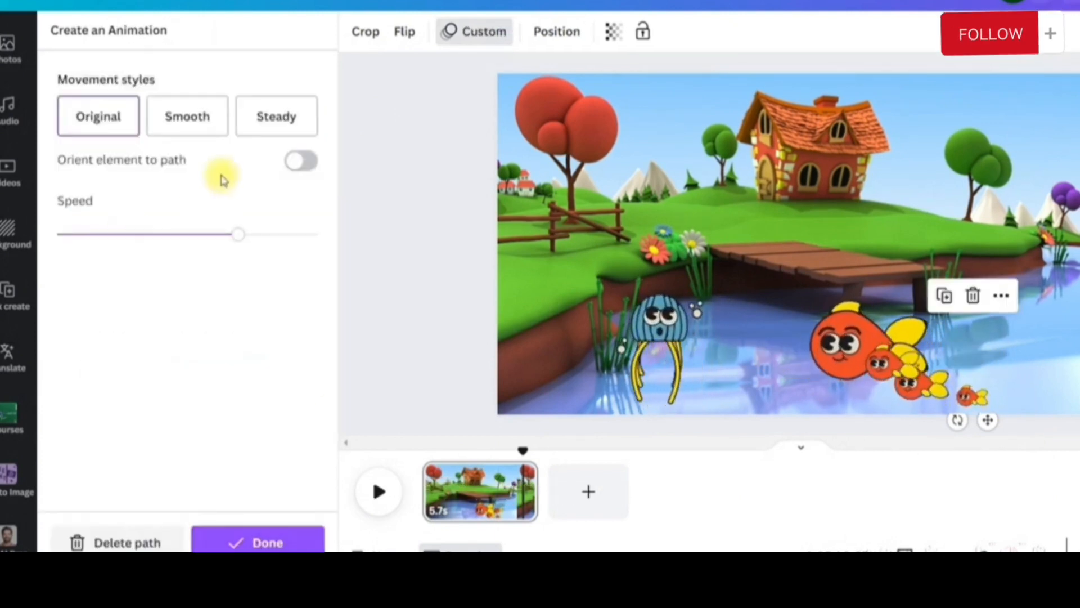
left_click(251, 533)
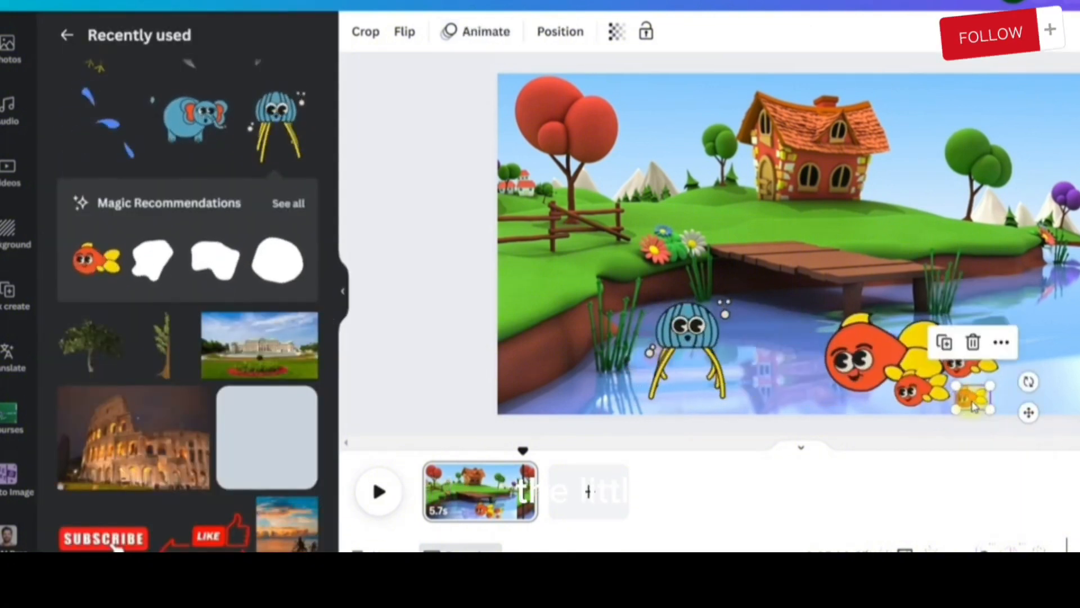
Animate the smallest baby fish along a custom path toward the jellyfish, using the Smooth movement style
left_click(494, 32)
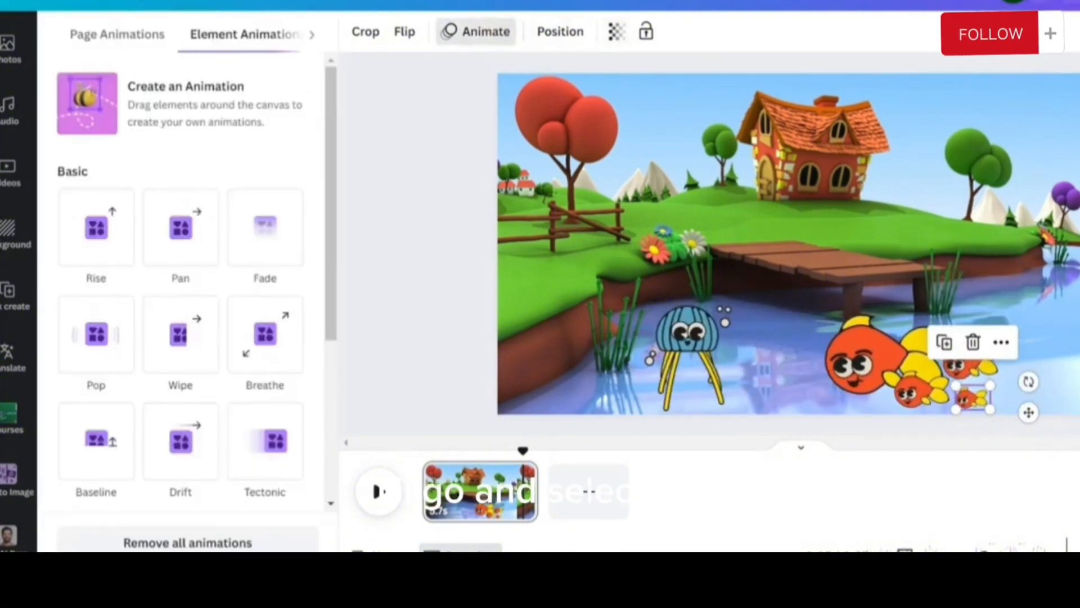
left_click(229, 101)
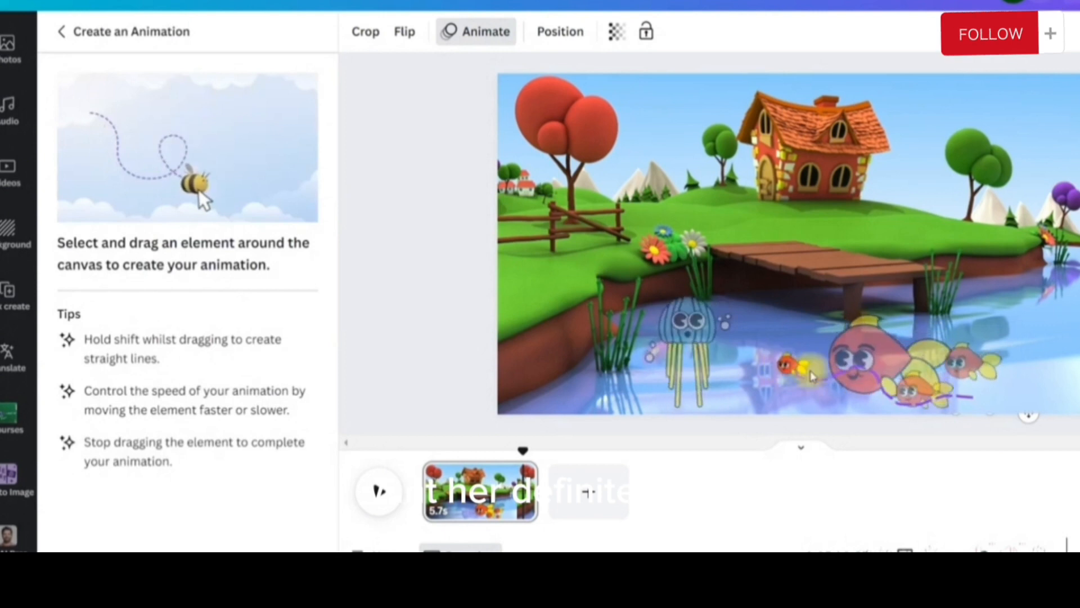
left_click_drag(812, 377, 776, 374)
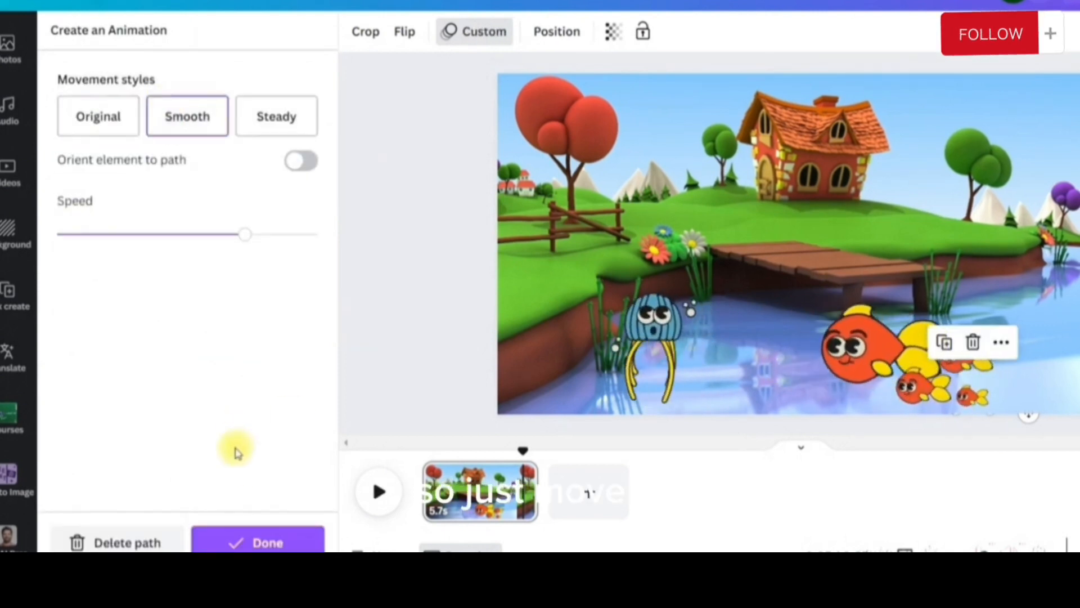
left_click(247, 543)
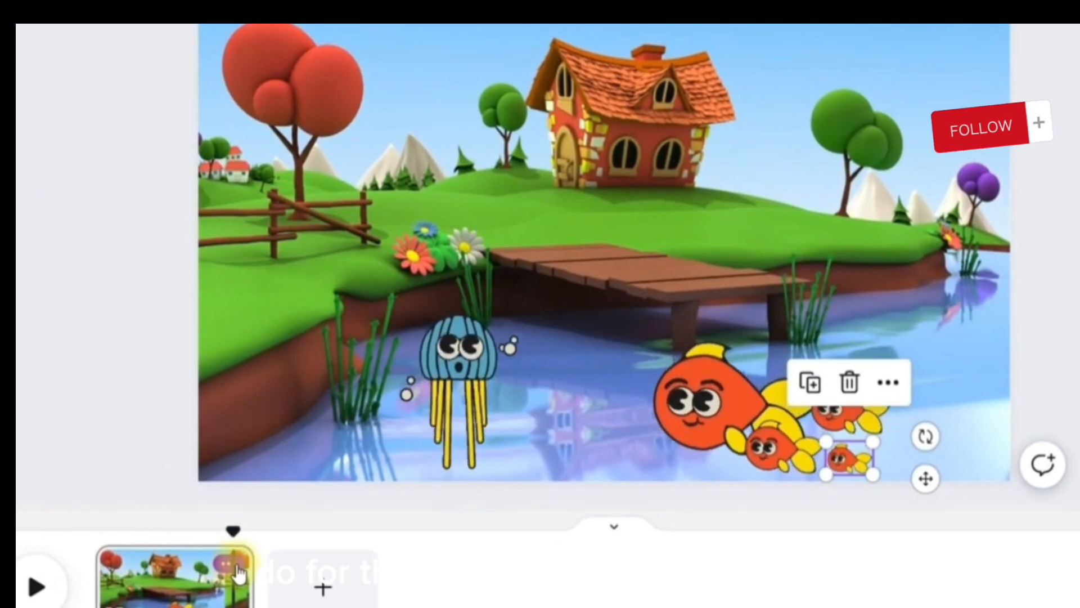
Duplicate the lake scene page and remove all animations from the copy
left_click(238, 569)
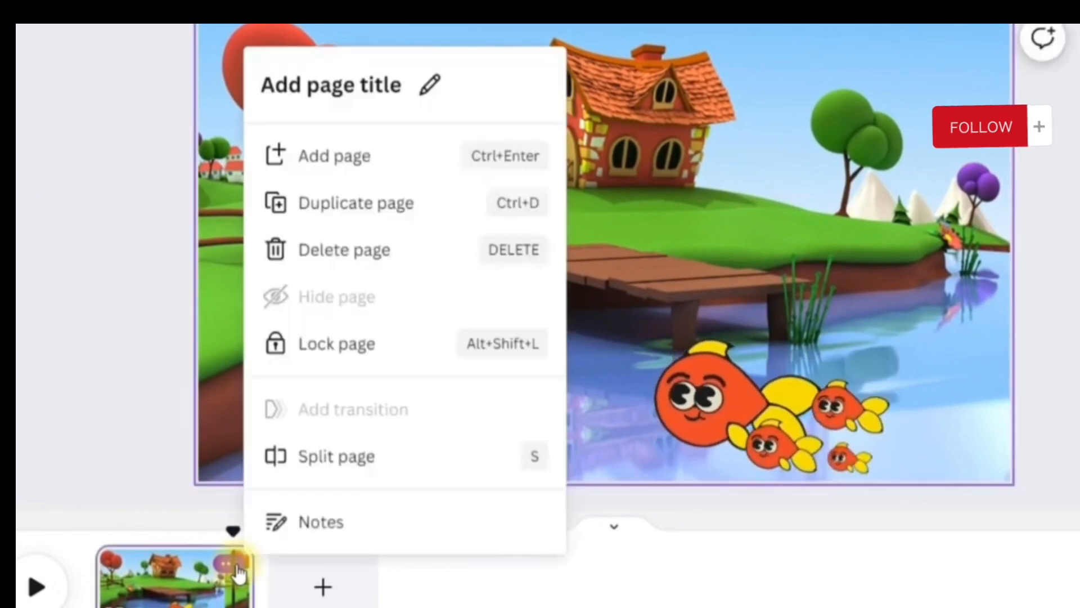
left_click(356, 222)
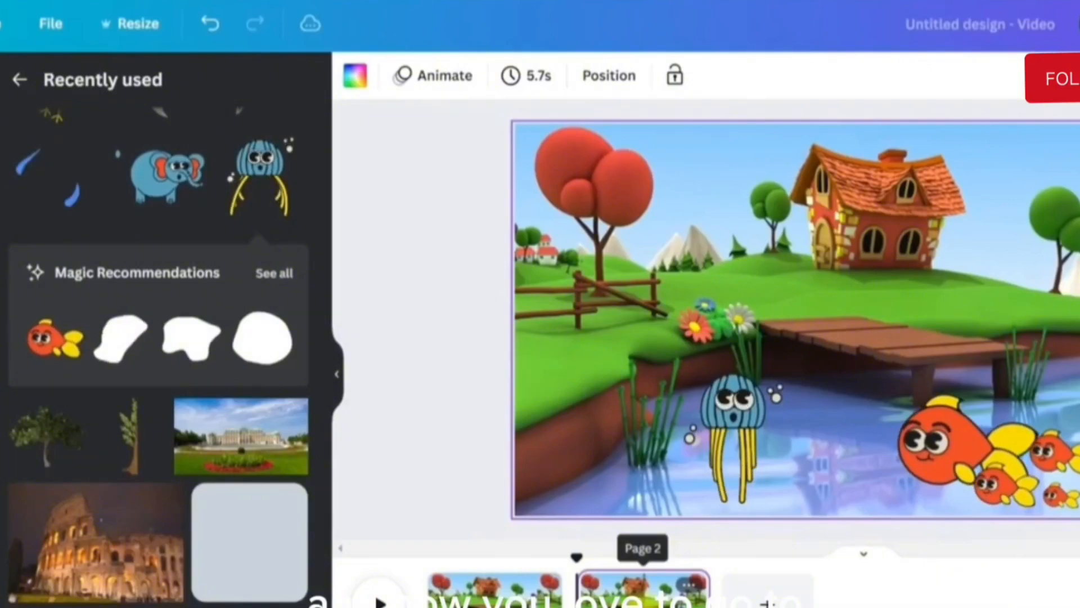
left_click(439, 76)
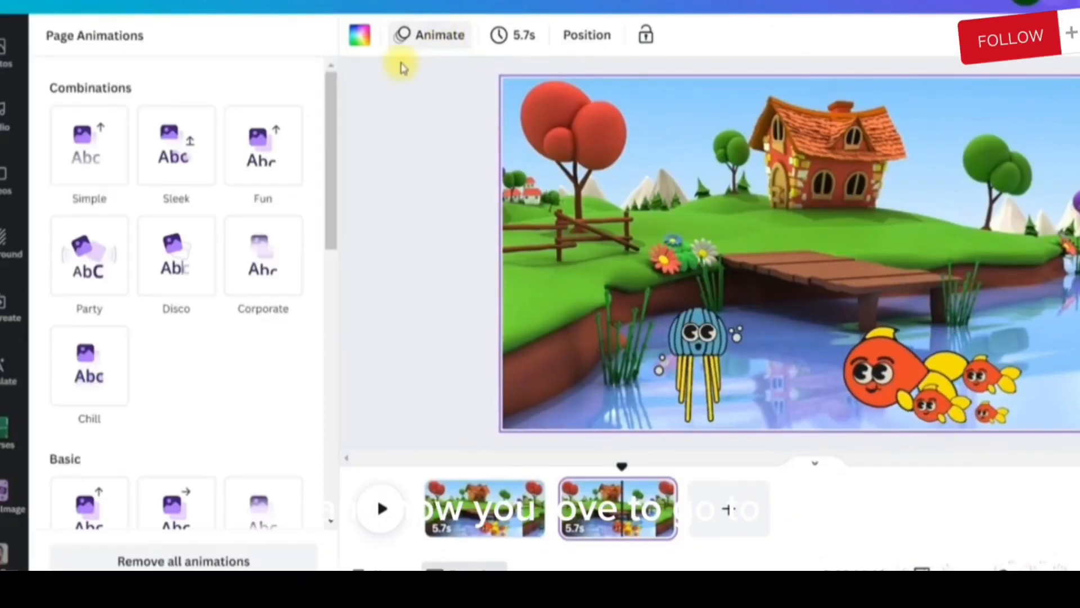
left_click(169, 560)
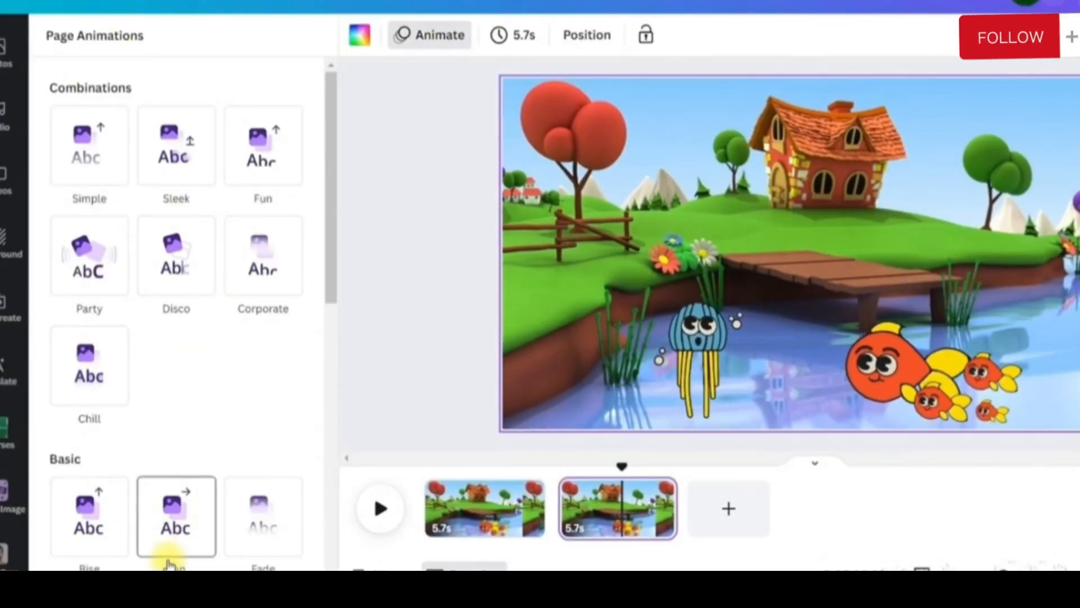
Group the large fish with its three babies on the second page and move the group right beside the jellyfish
left_click(931, 405)
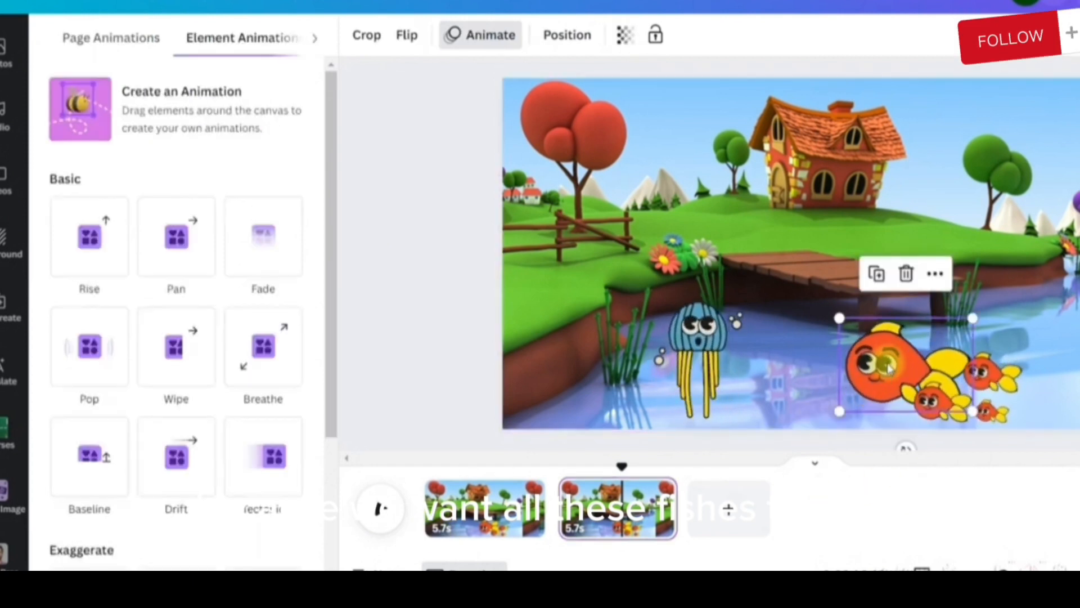
left_click(935, 414, "shift")
left_click(1006, 422, "shift")
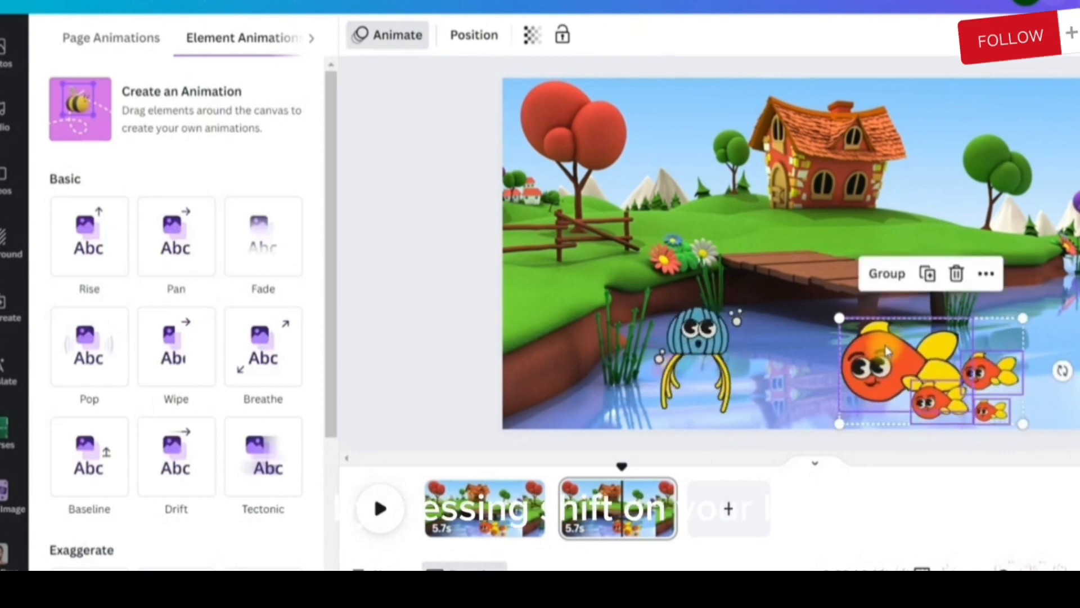
left_click(887, 274)
left_click_drag(889, 388, 800, 387)
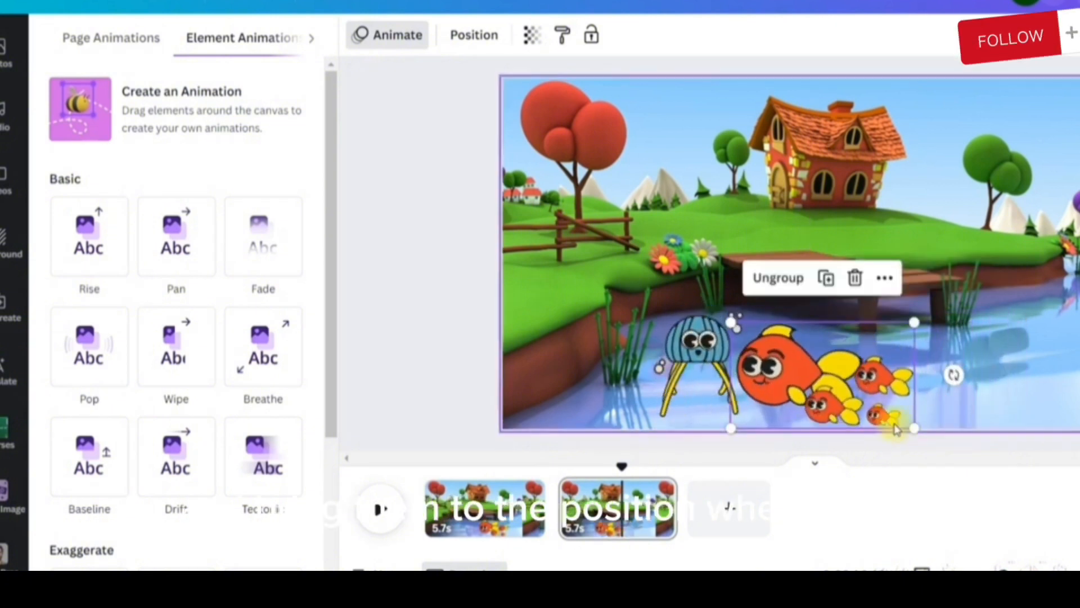
Search the elements library for "Speach Bubble" and show all of the matching graphics
left_click(623, 462)
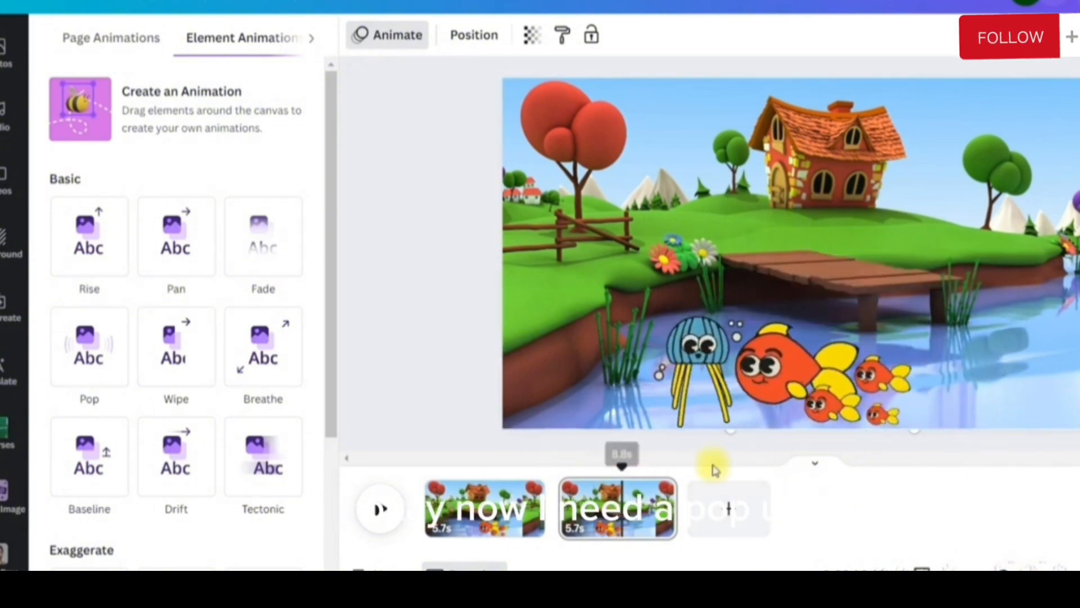
scroll(6, 153, "up", 1)
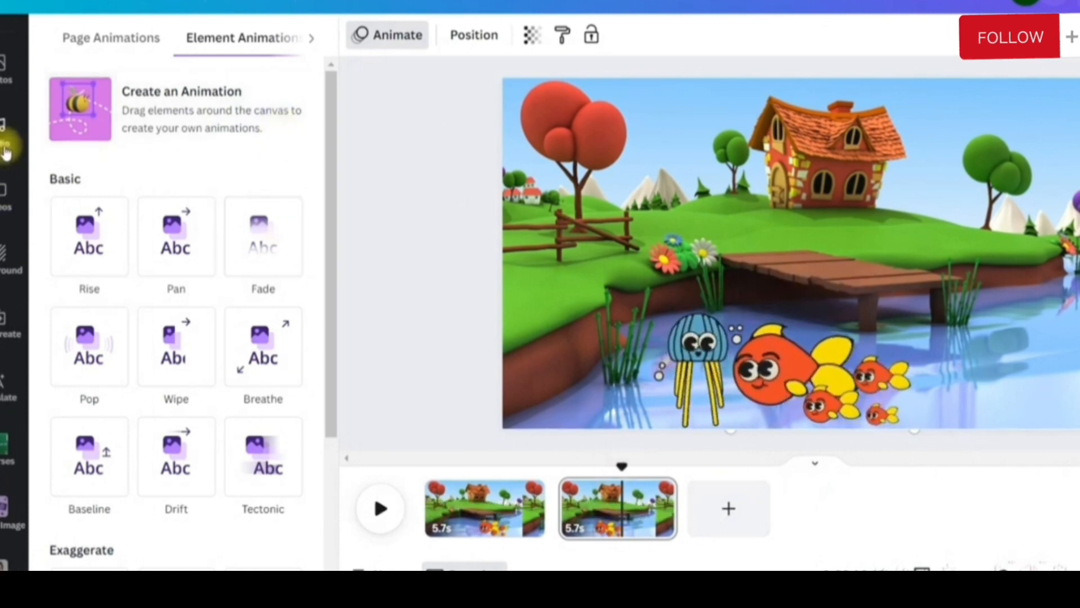
scroll(6, 153, "up", 2)
left_click(9, 108)
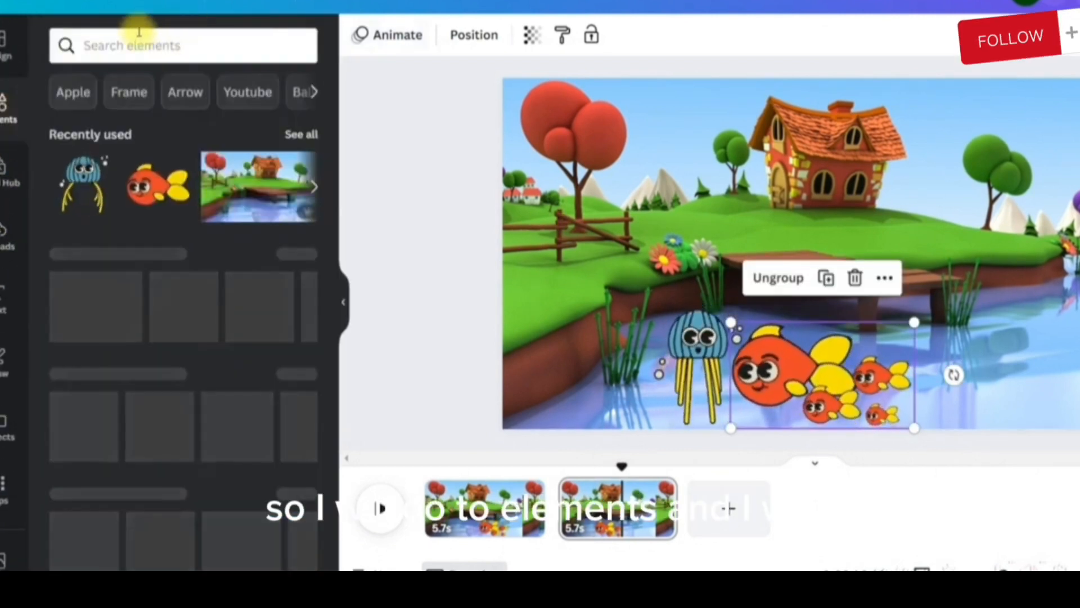
left_click(138, 45)
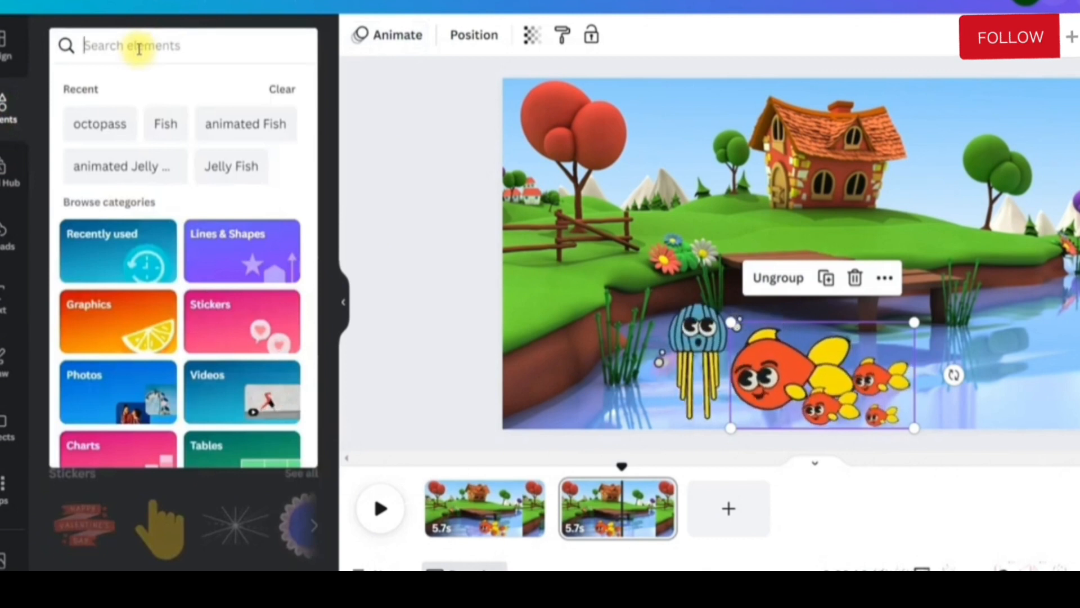
type("Speach Bubble")
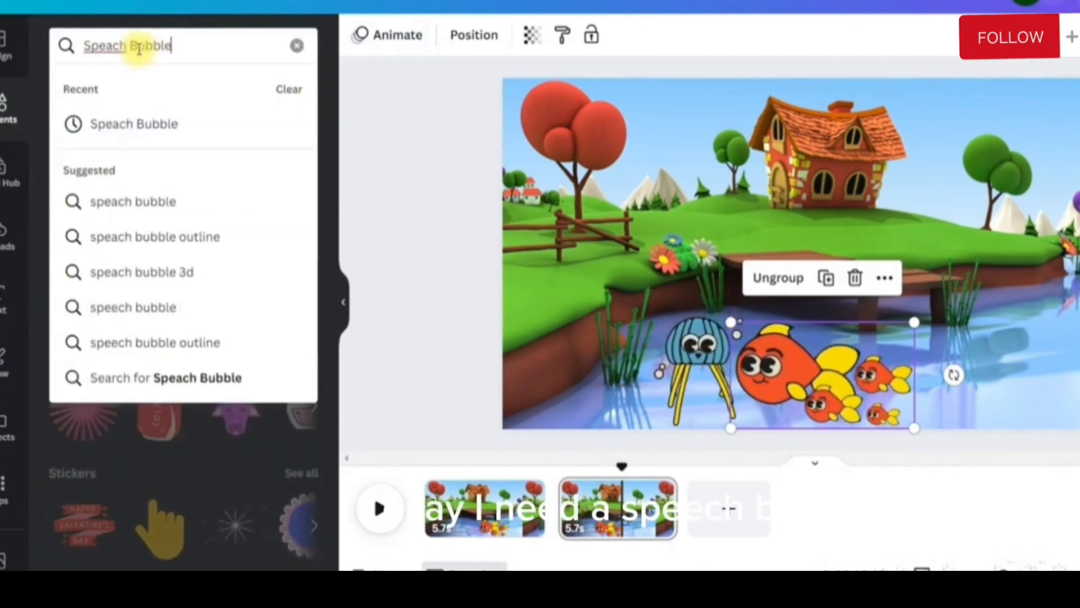
key("Return")
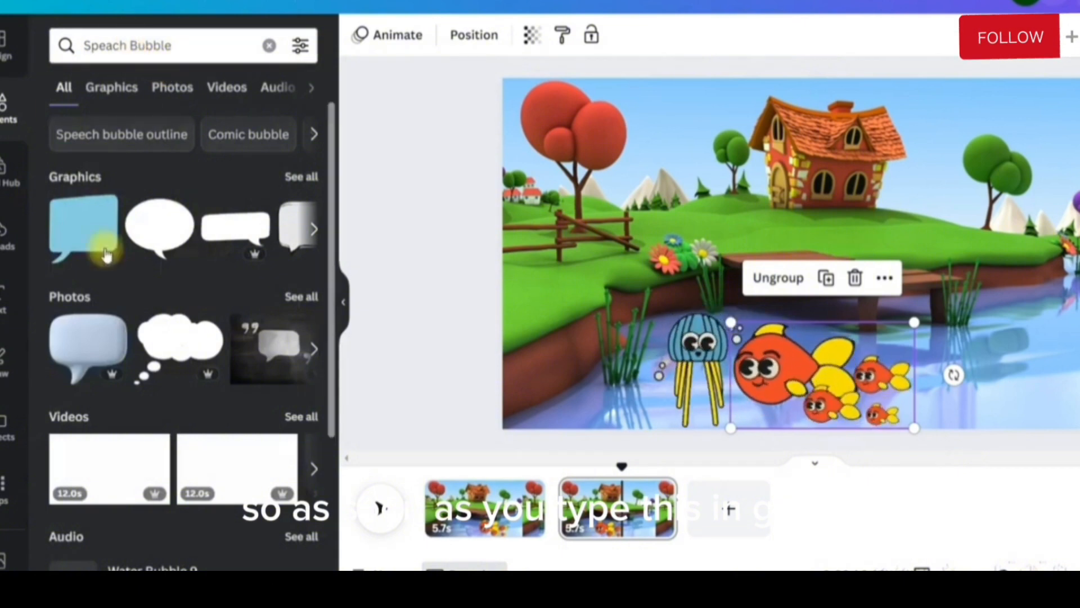
left_click(301, 179)
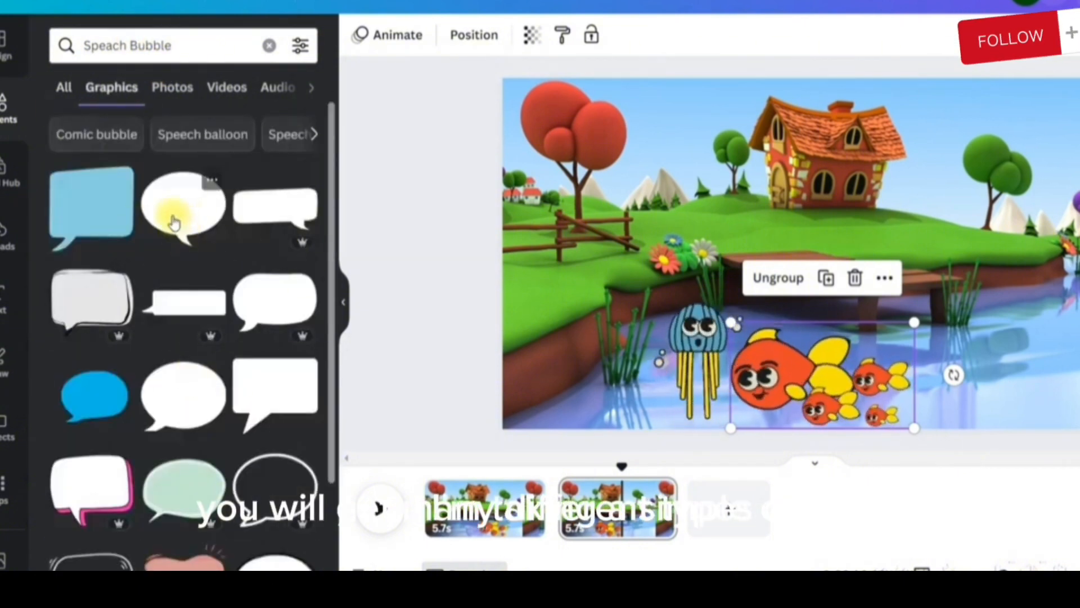
Add the white oval speech bubble to the second page, shrink it and place it with its tail toward the large fish's head
left_click(173, 219)
left_click_drag(816, 266, 734, 294)
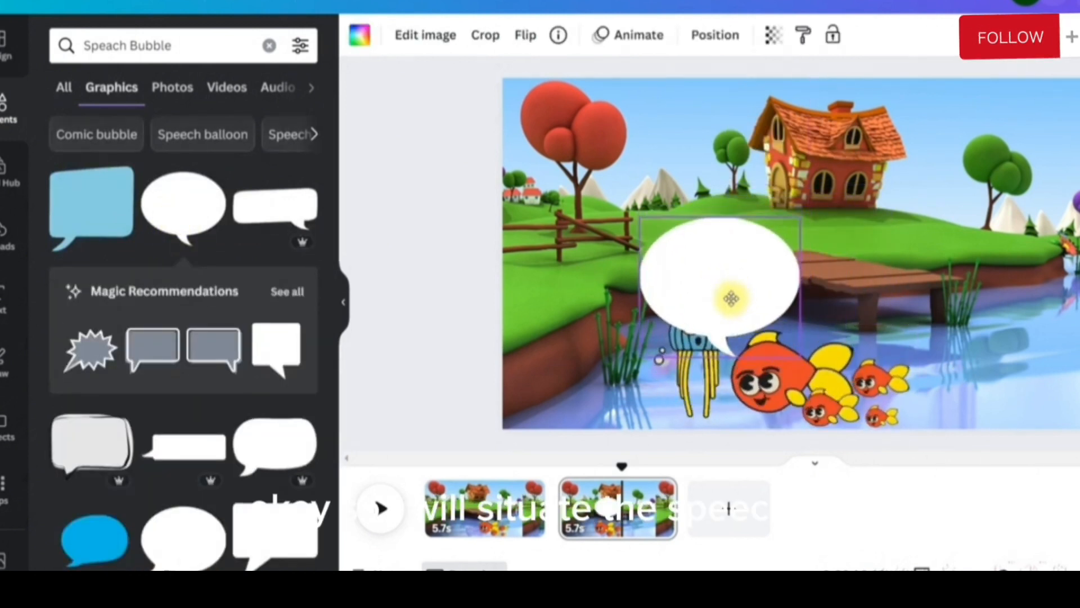
left_click_drag(799, 218, 774, 256)
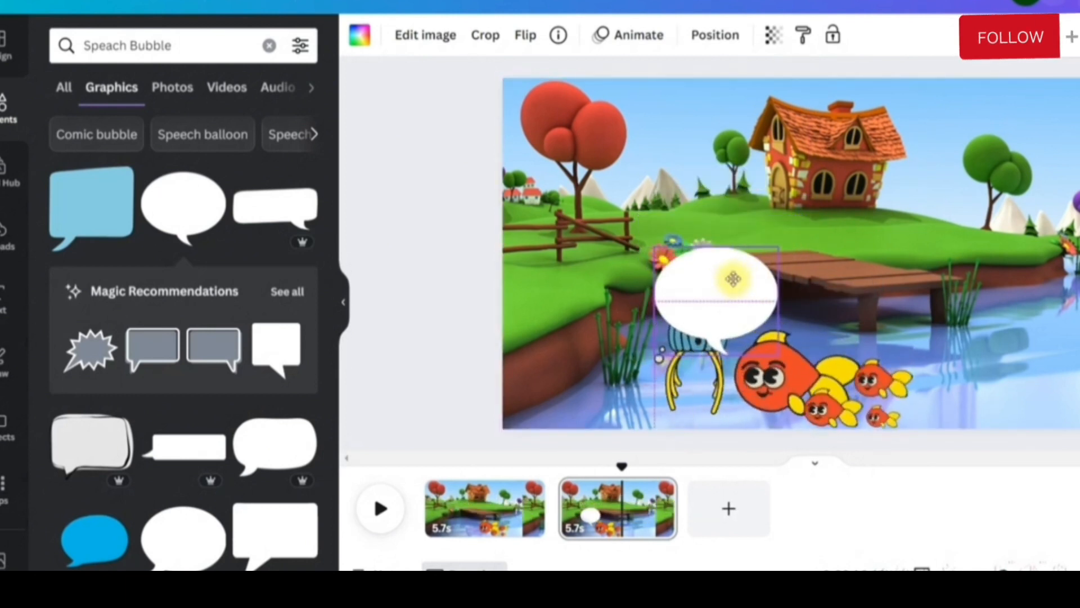
left_click_drag(746, 275, 745, 275)
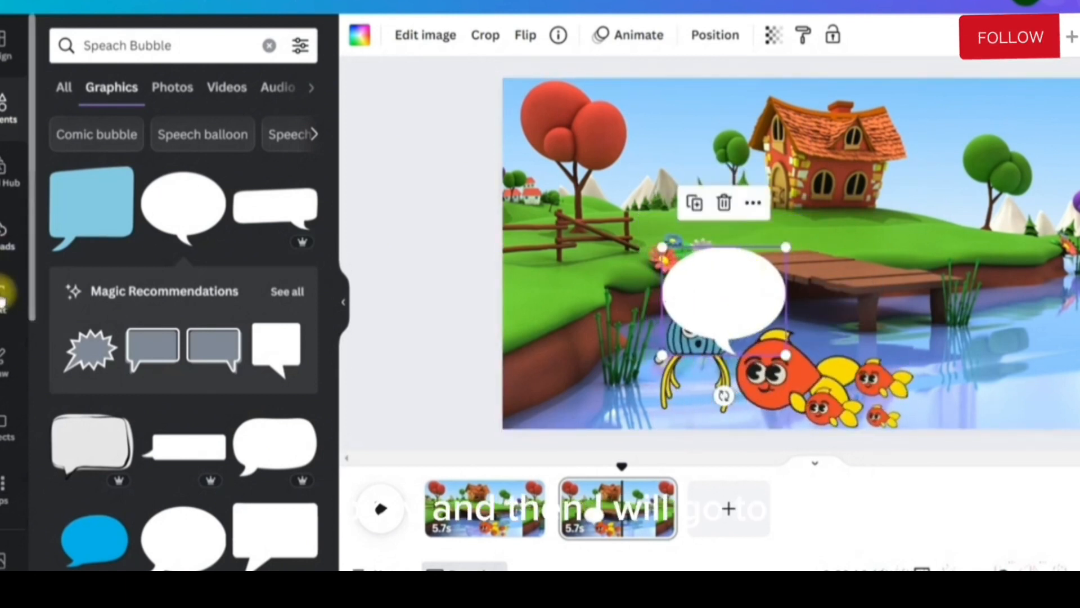
Add the heading "Hi Octo, Can you help me to save my babies from that animal?" and fit it inside the speech bubble at size 24.9
left_click(3, 303)
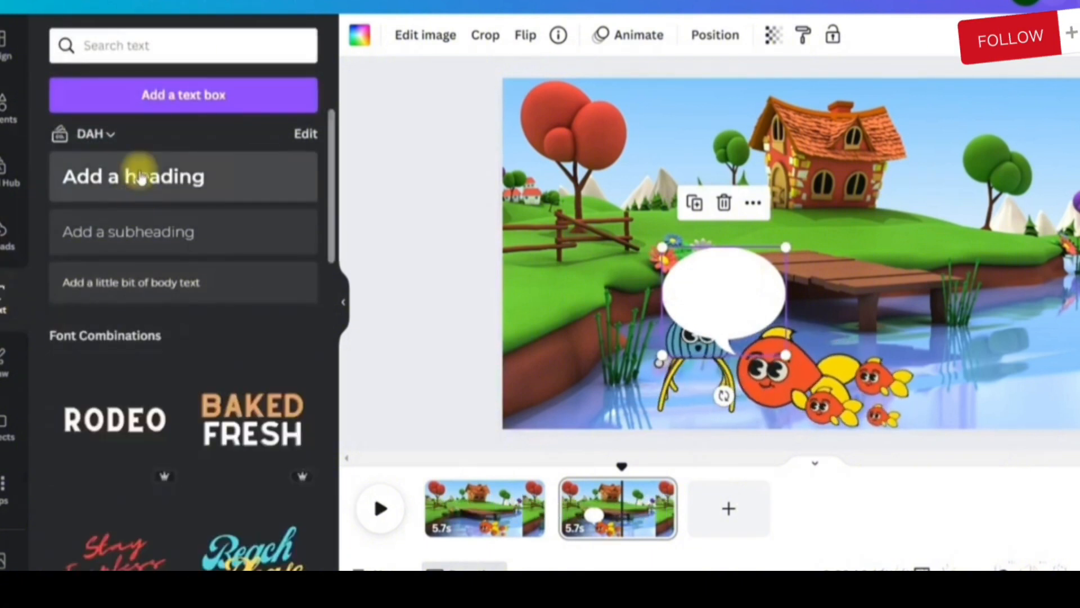
left_click(141, 177)
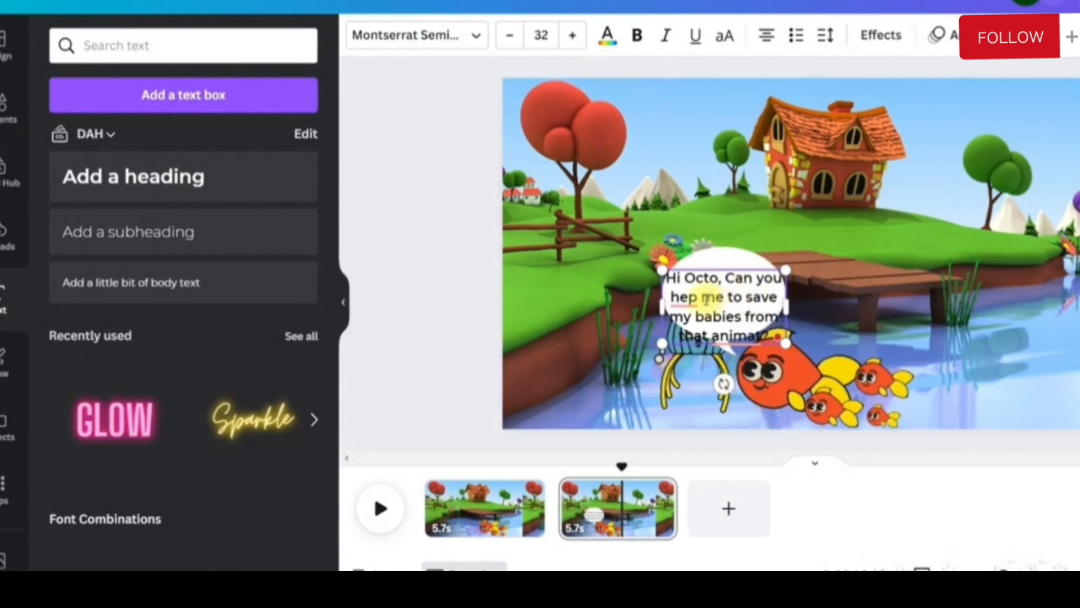
mouse_move(726, 333)
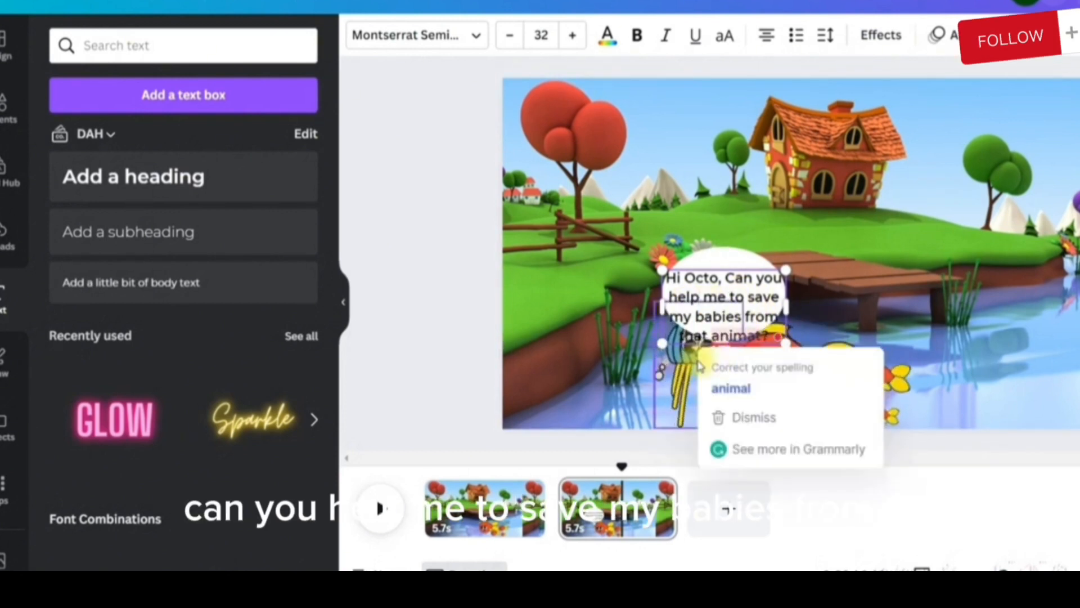
left_click(730, 388)
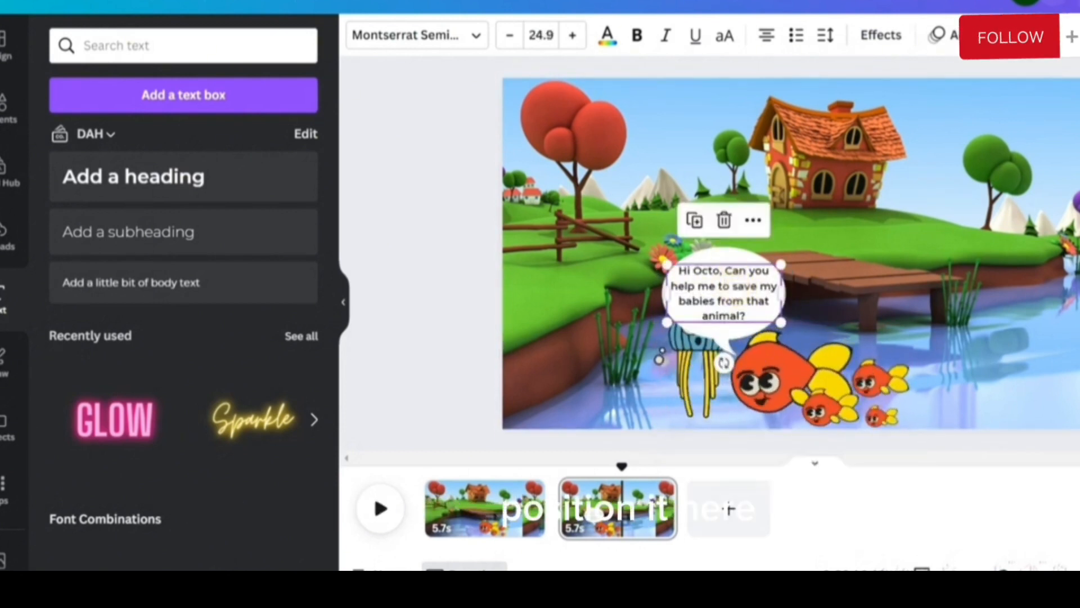
Make the speech bubble text bold and colour it dark red, #CF3030
left_click(636, 37)
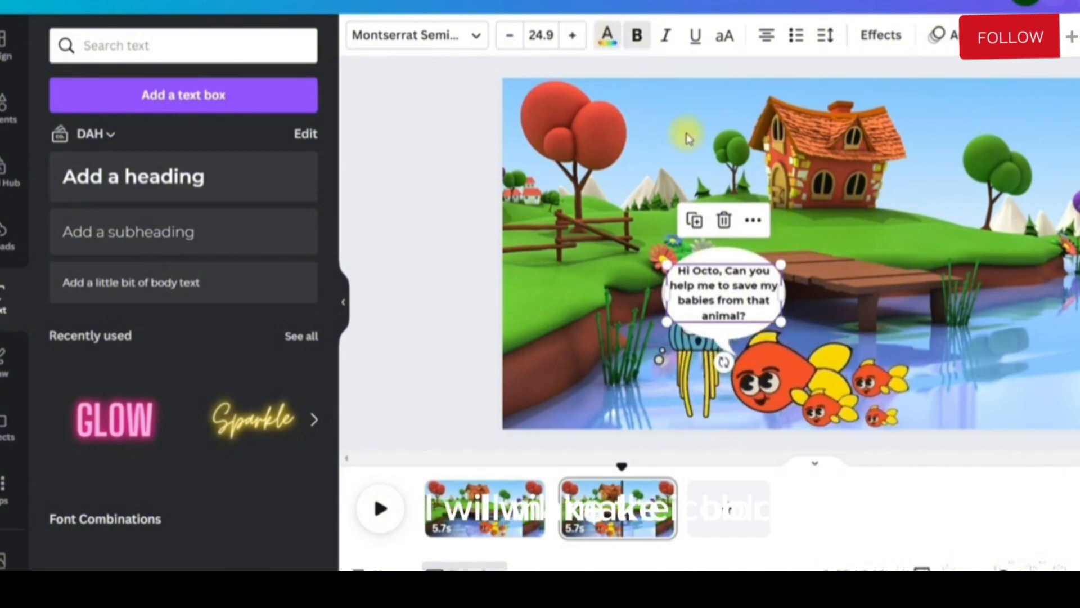
left_click(607, 36)
left_click(67, 536)
scroll(106, 164, "down", 2)
scroll(109, 151, "up", 2)
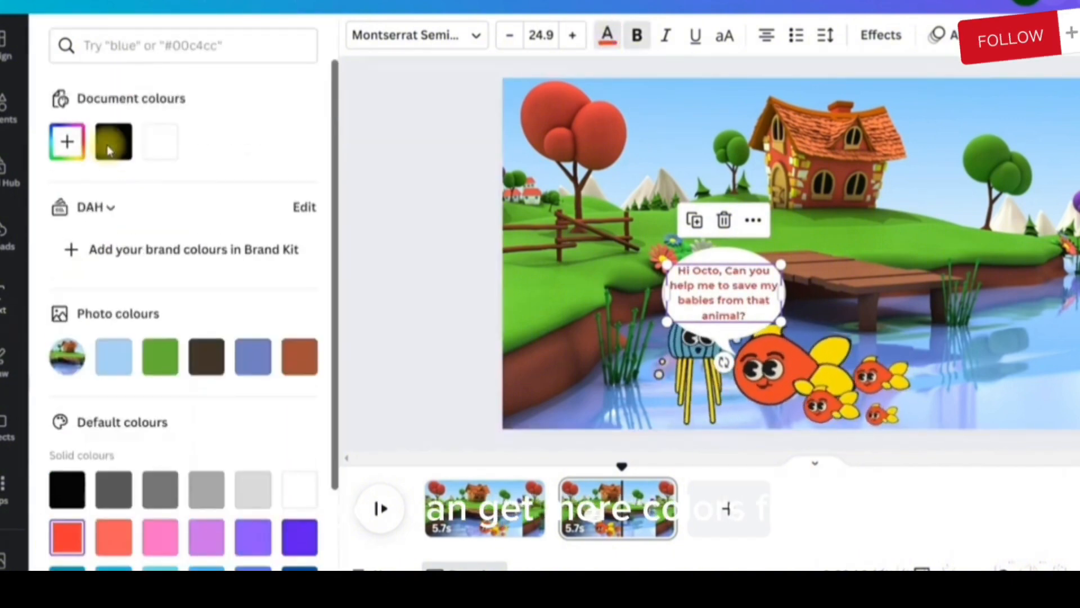
left_click(68, 145)
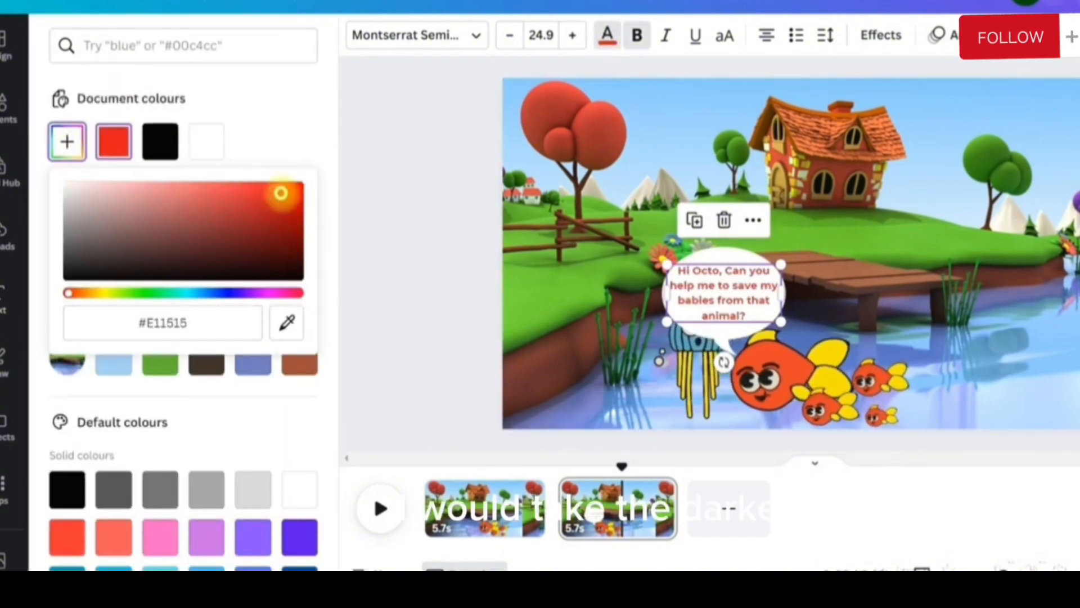
left_click_drag(283, 206, 248, 201)
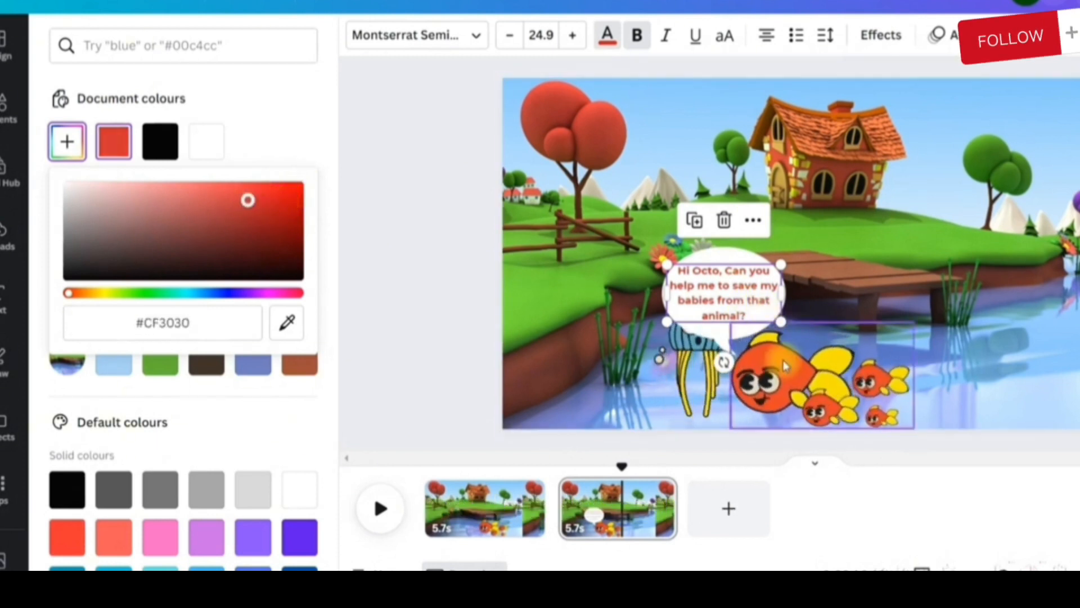
Group the text with its speech bubble, send the group behind the characters and move it up above the jellyfish and large fish
left_click(711, 336, "shift")
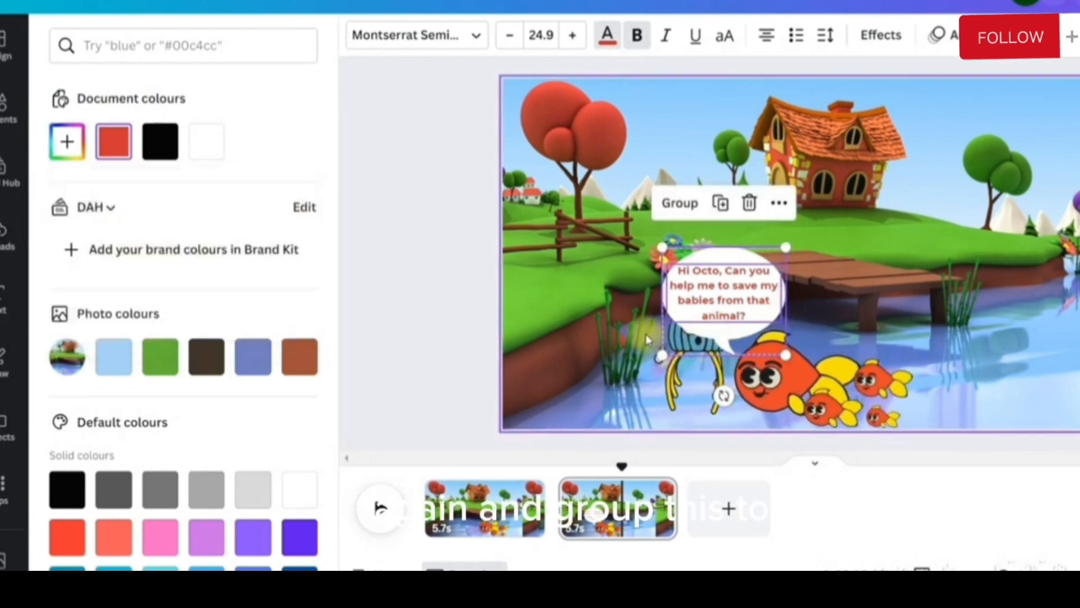
left_click(681, 204)
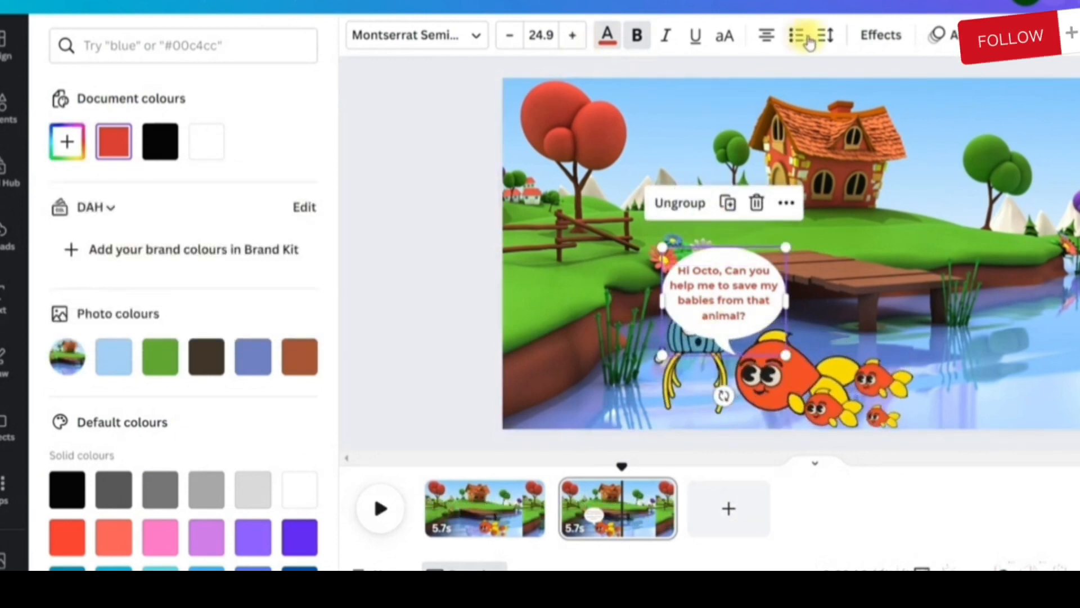
left_click(1007, 35)
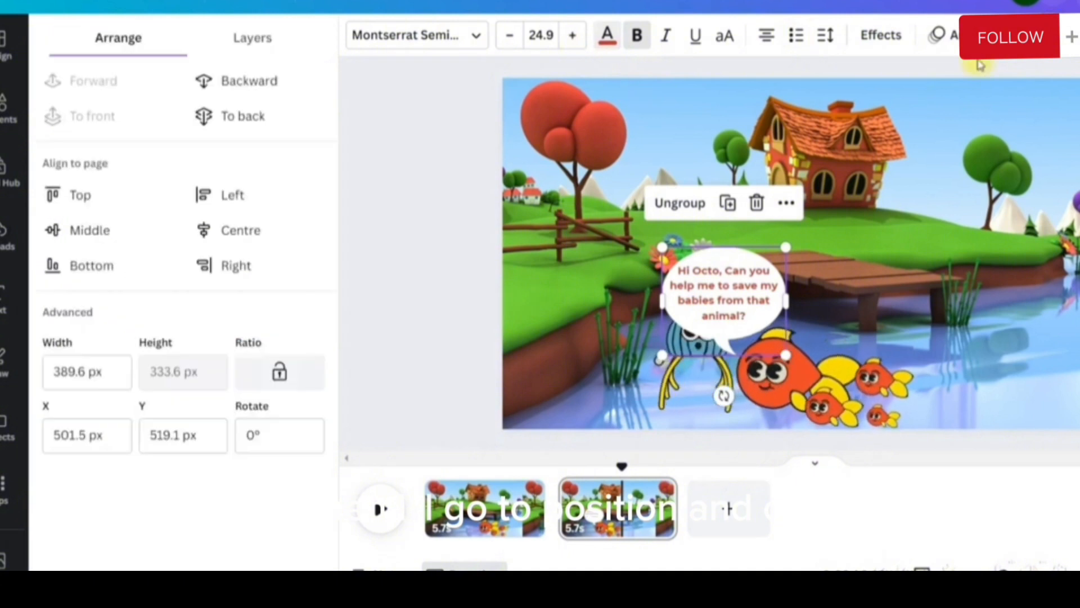
left_click(242, 112)
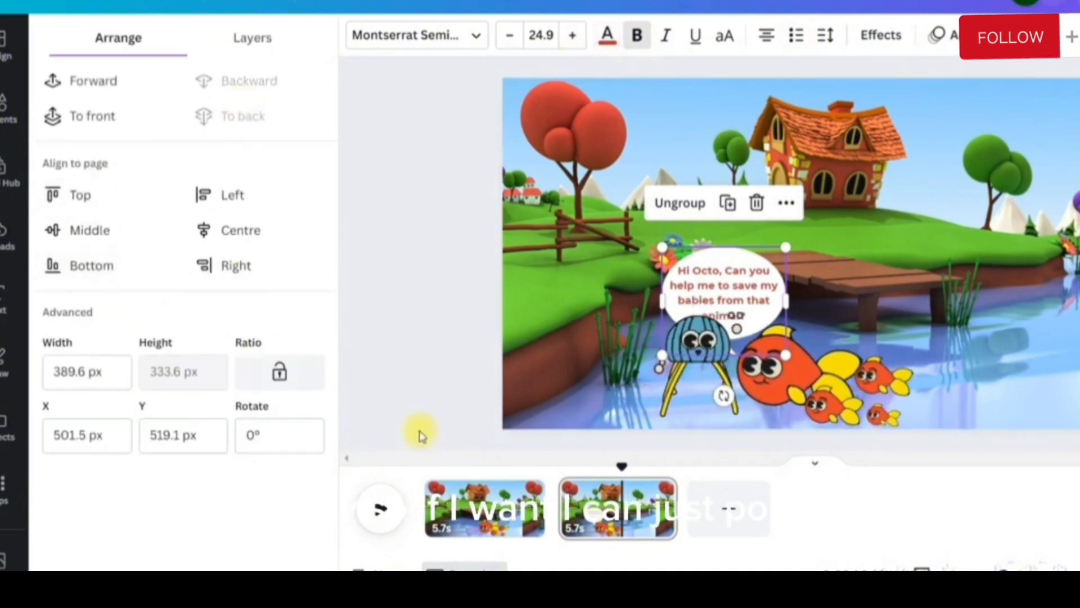
left_click_drag(764, 274, 770, 253)
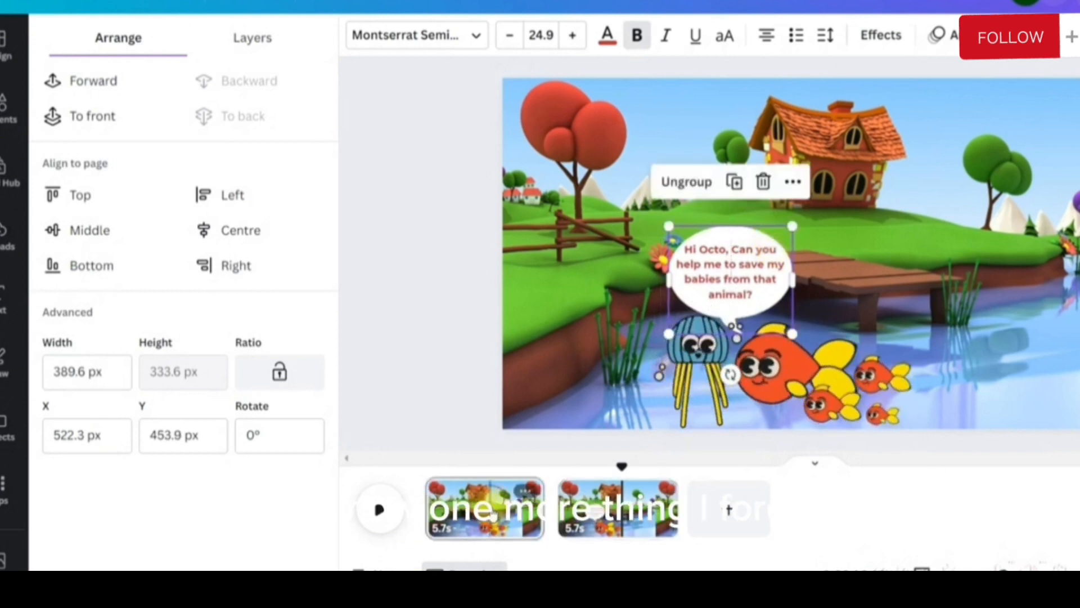
Go to the first page and search the elements library for "Elephant" graphics
left_click(484, 523)
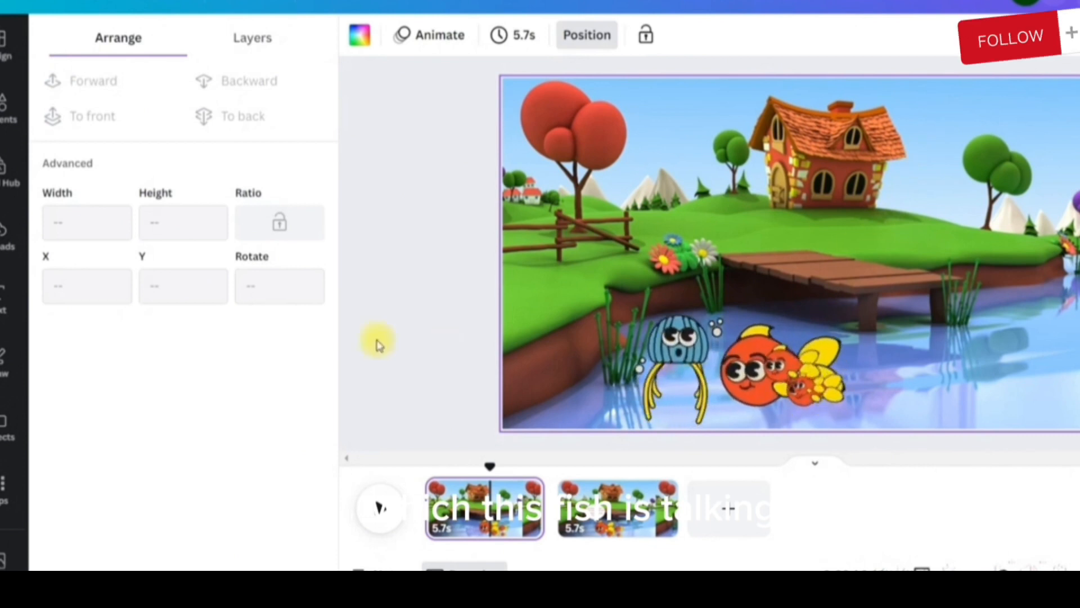
left_click(7, 108)
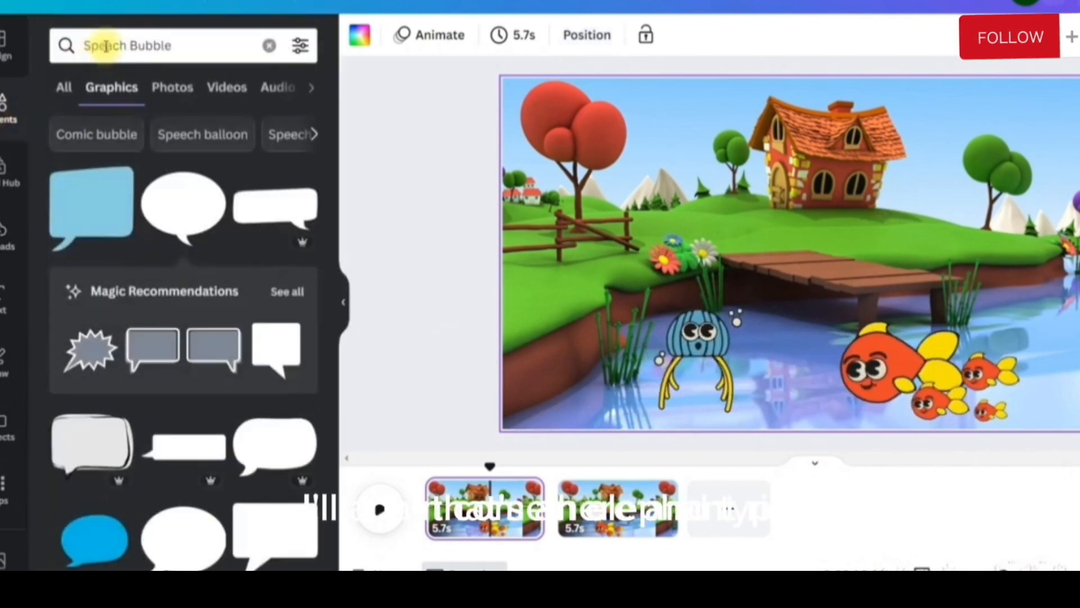
left_click(266, 47)
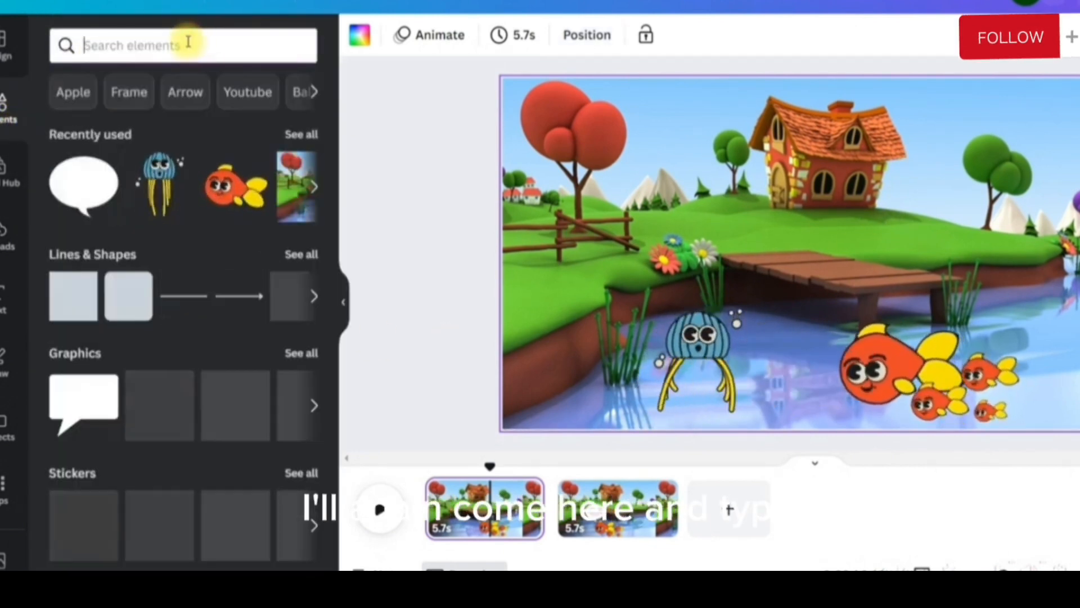
type("Elephant")
key("Return")
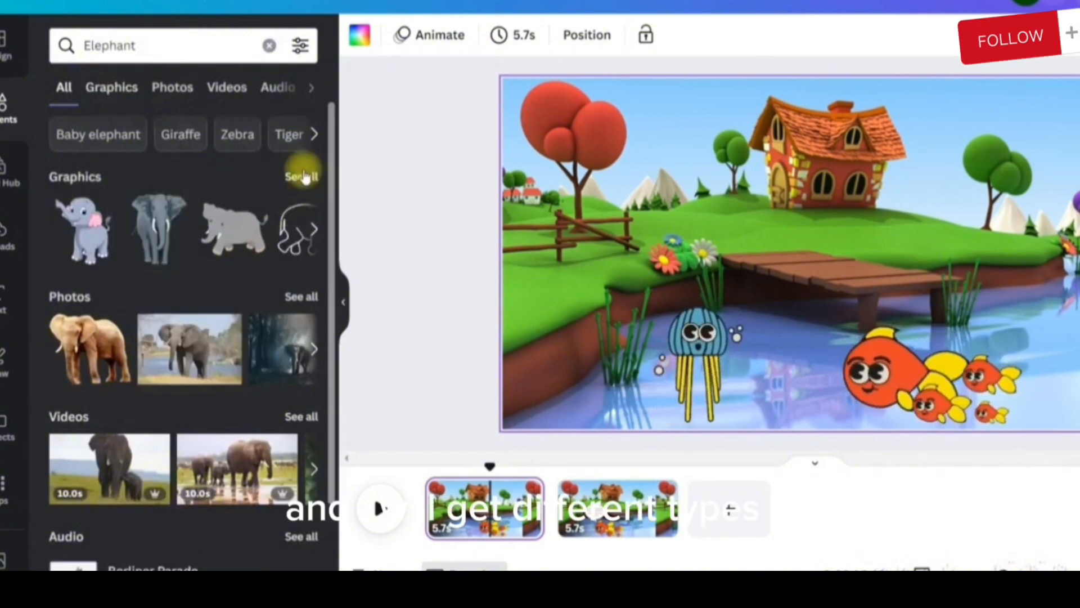
left_click(110, 87)
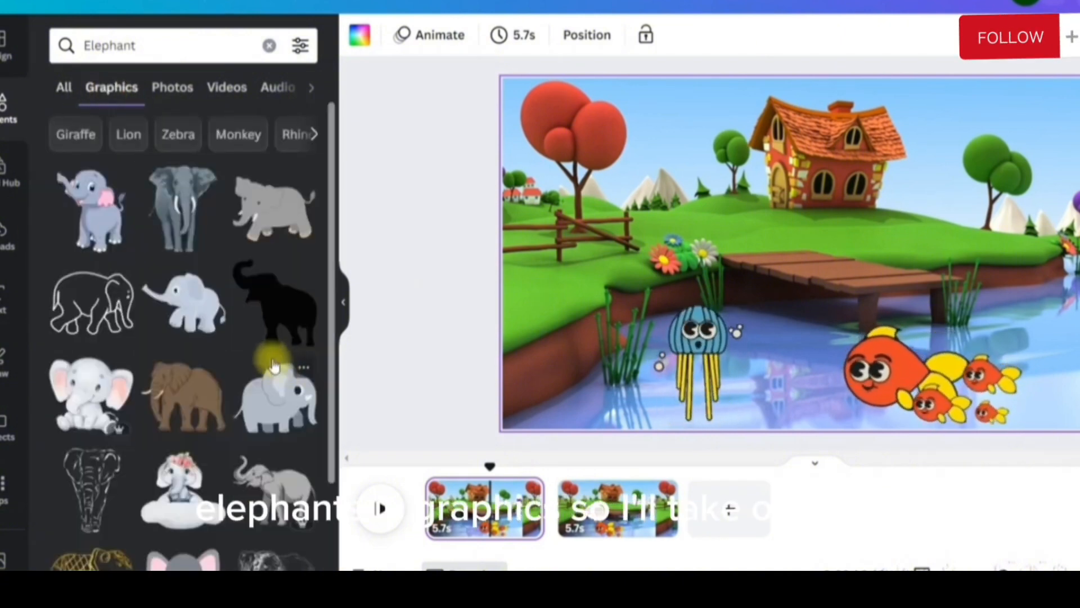
Add the animated blue elephant with orange ears to the first page, shrink it and stand it on the wooden dock
scroll(274, 367, "down", 10)
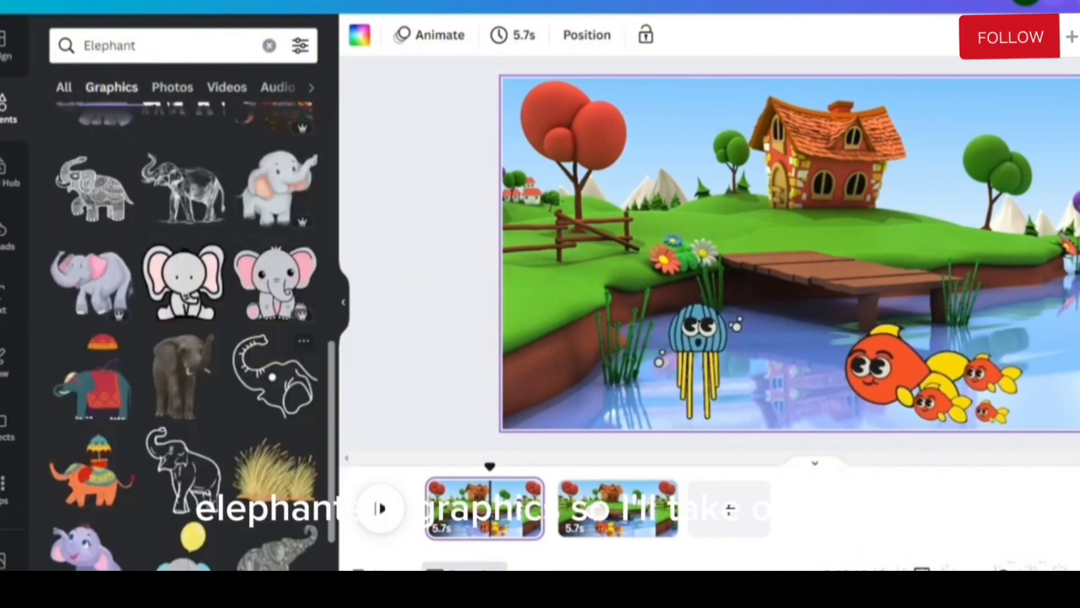
scroll(265, 332, "down", 3)
left_click(269, 288)
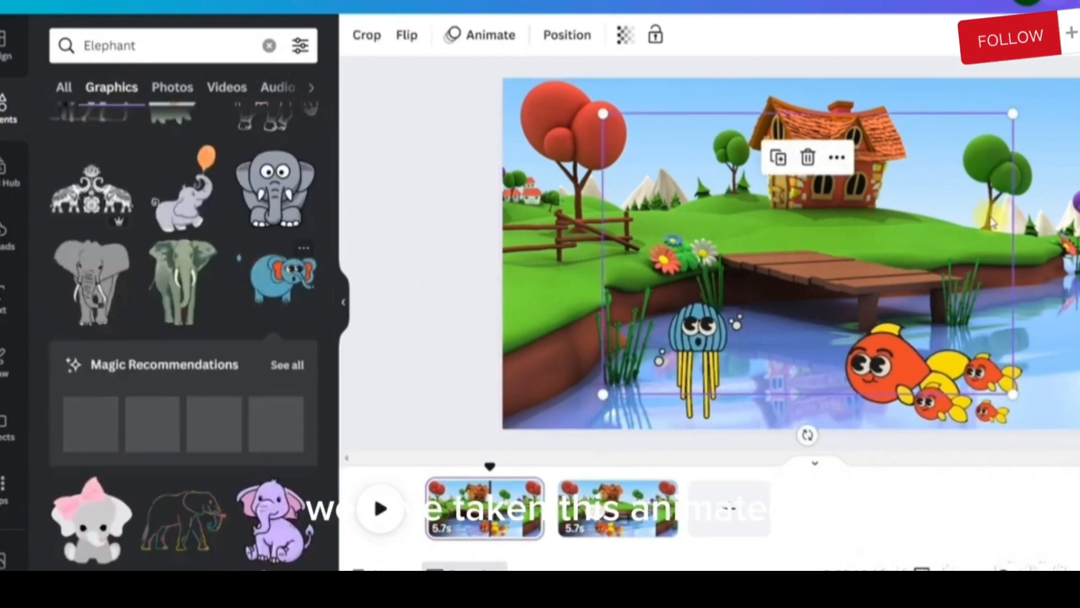
left_click_drag(1011, 392, 880, 302)
left_click_drag(768, 224, 867, 229)
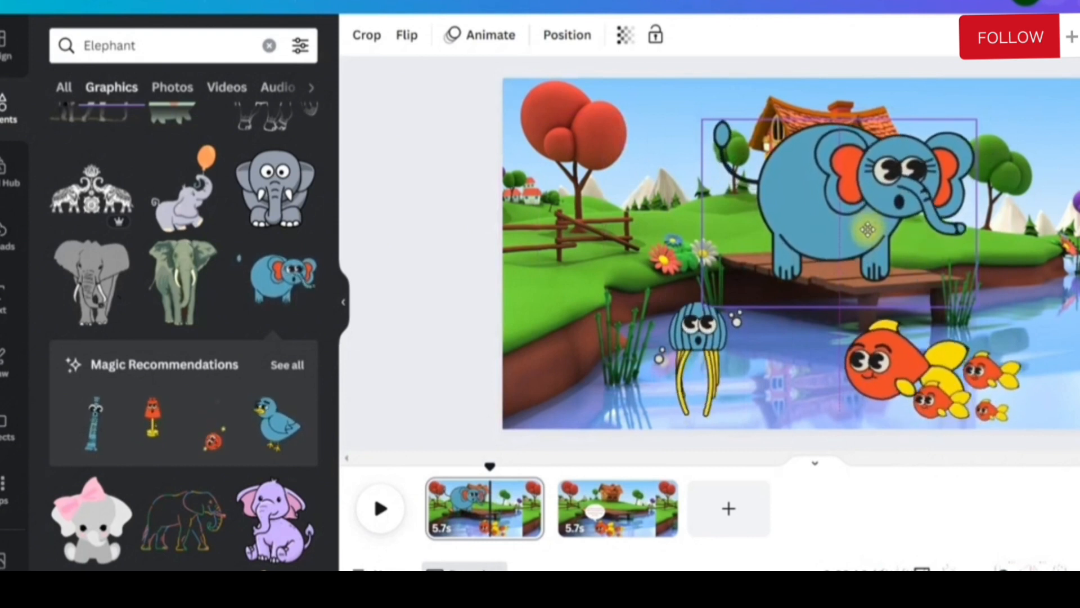
left_click_drag(703, 307, 726, 281)
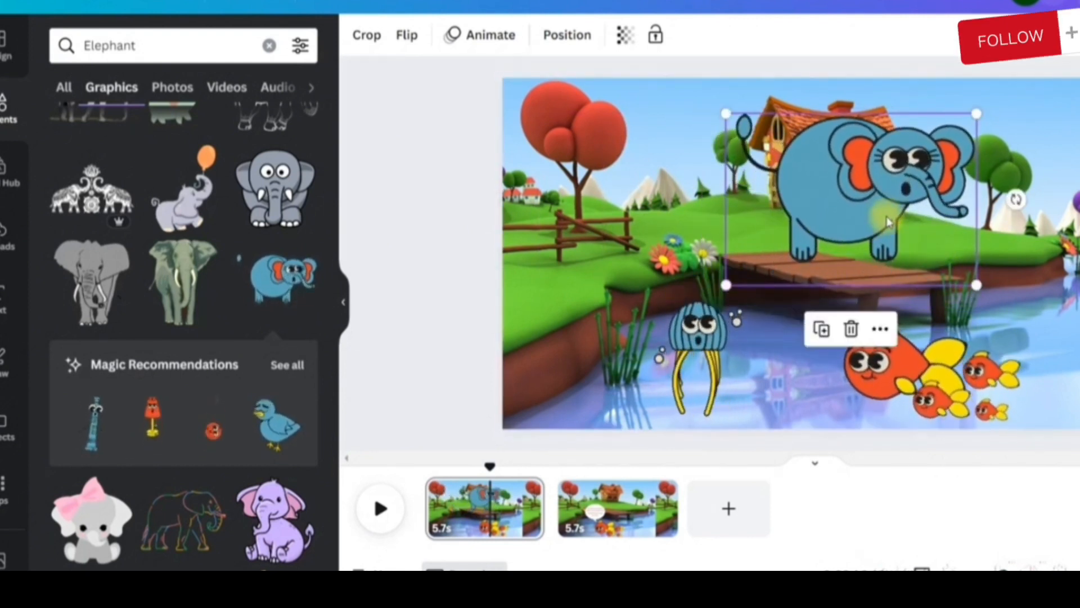
left_click_drag(888, 213, 887, 228)
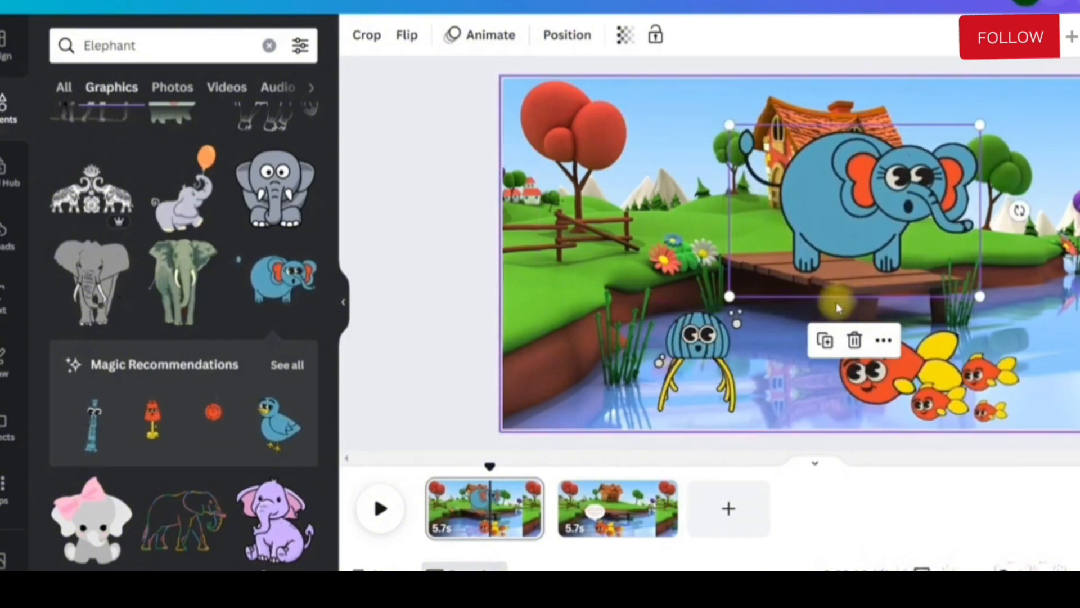
left_click(886, 241)
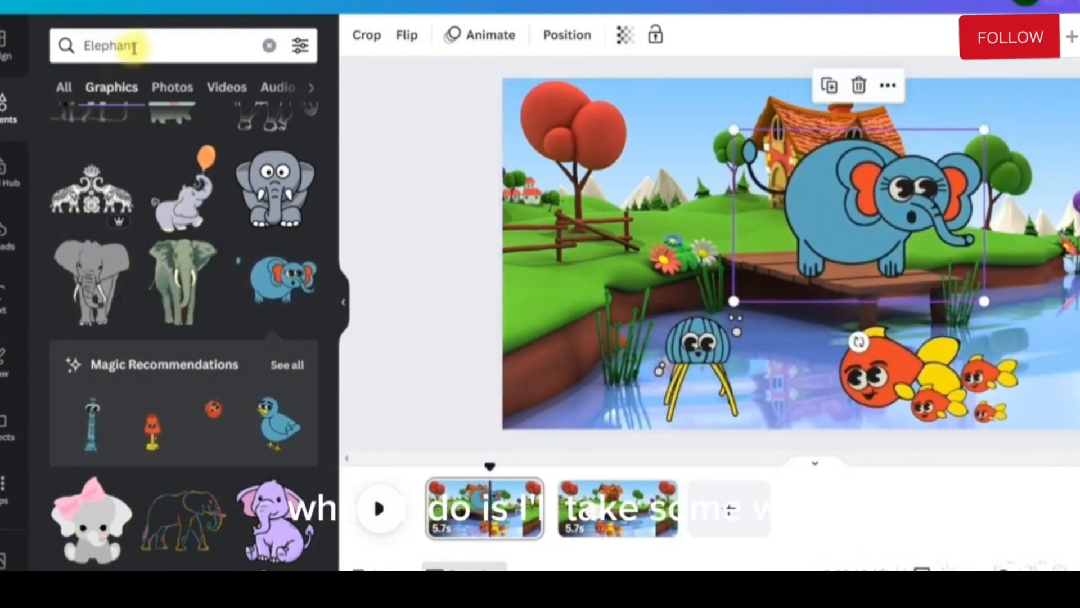
Search the elements library for "Water Splash" graphics
left_click(176, 36)
double_click(176, 36)
type("Wa")
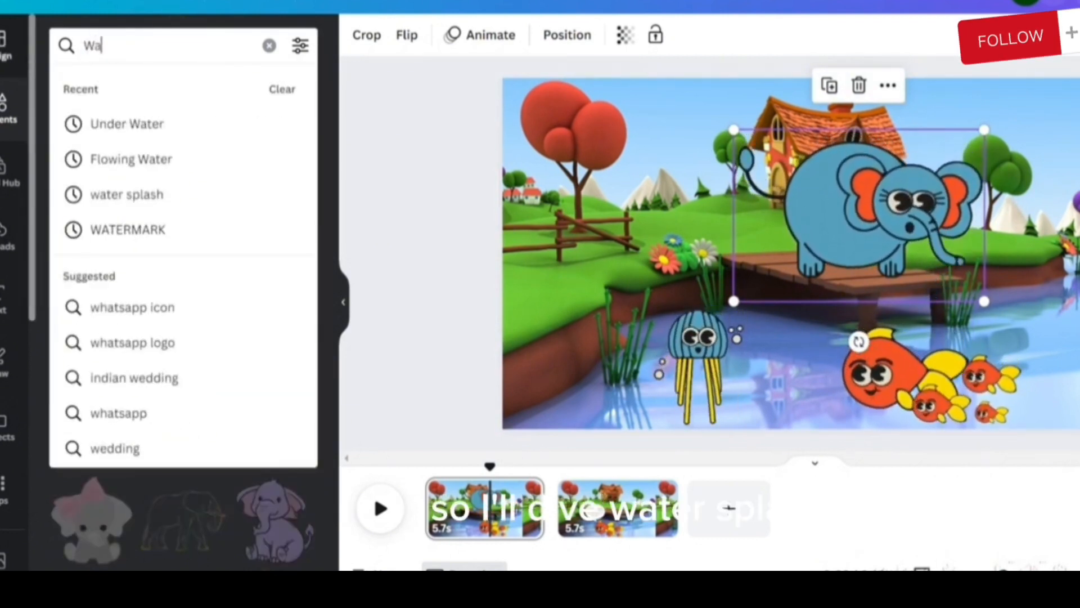
type("ter Splash")
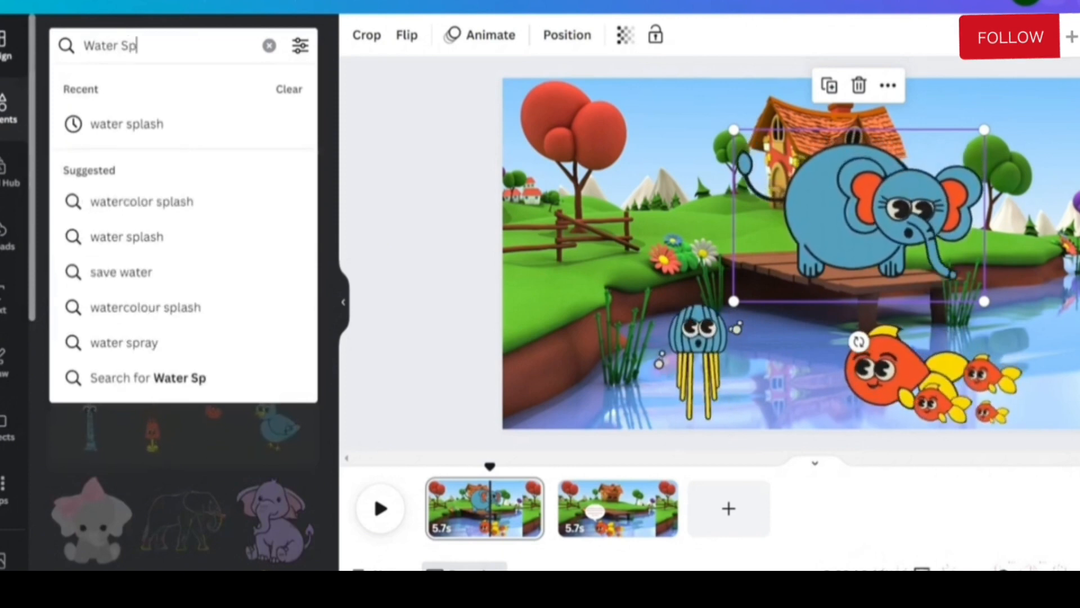
key("Return")
Add the animated blue water-drop splash, shrink it to about 262 × 272, rotate it below the elephant's trunk and place a duplicate beside it
scroll(236, 254, "down", 5)
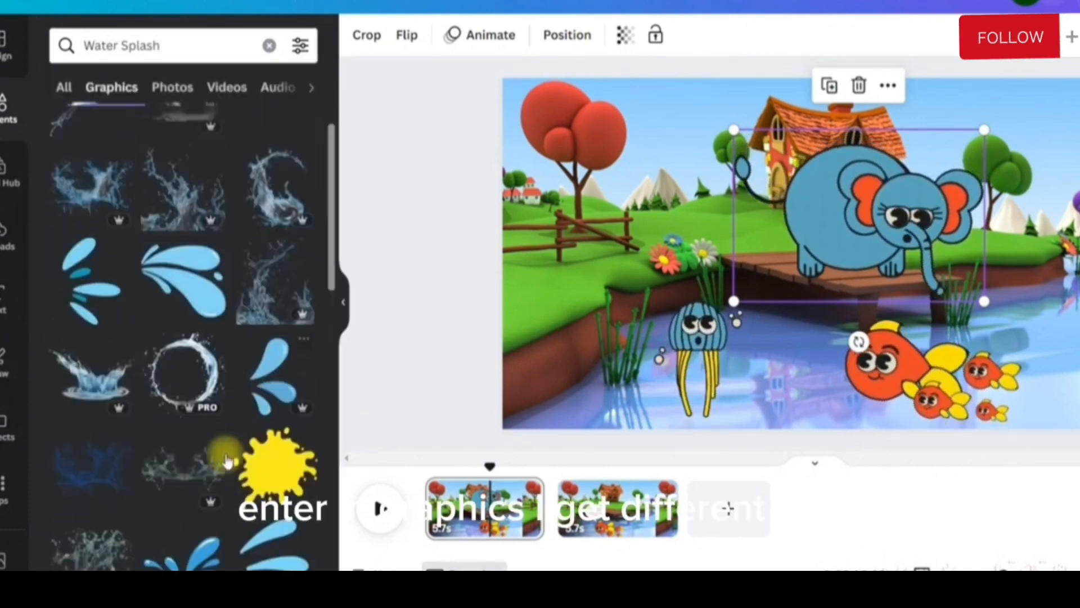
scroll(180, 478, "down", 8)
left_click(91, 383)
left_click_drag(954, 398, 760, 202)
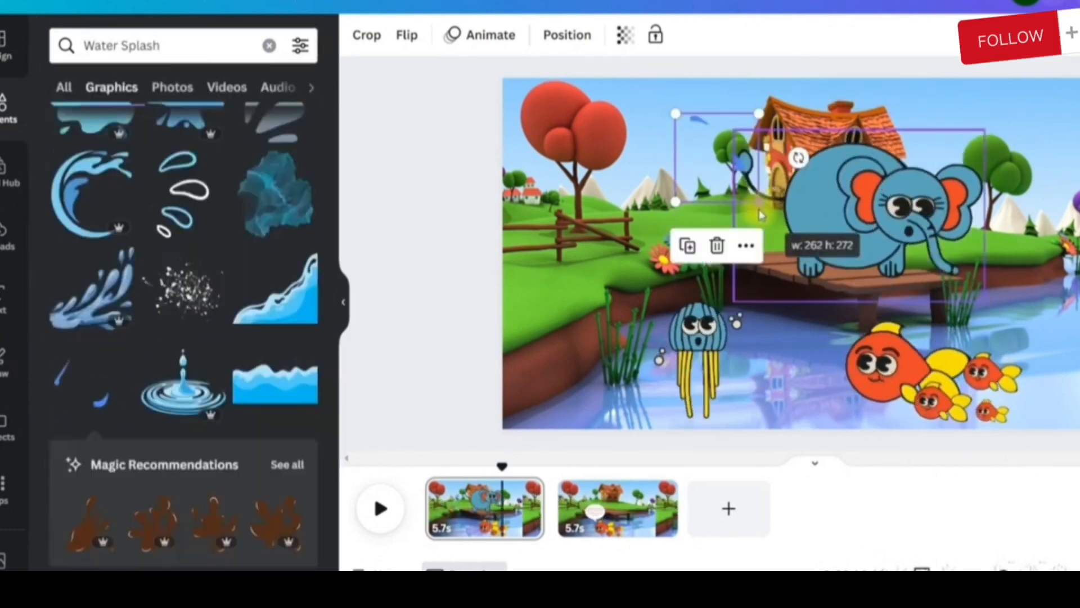
left_click_drag(798, 157, 753, 230)
left_click_drag(720, 162, 947, 282)
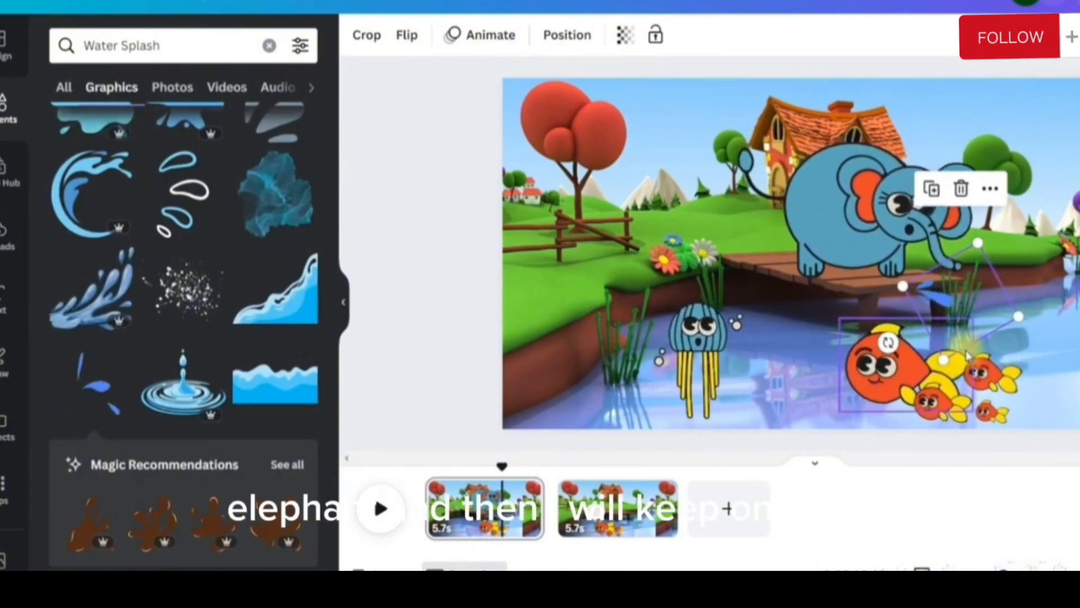
left_click(936, 196)
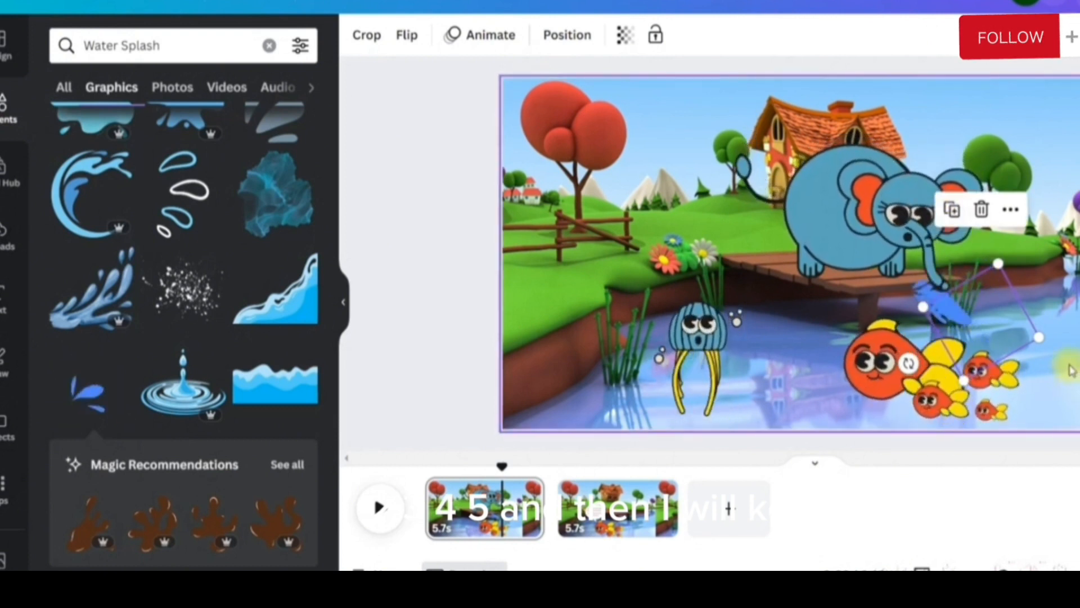
left_click_drag(1021, 325, 993, 298)
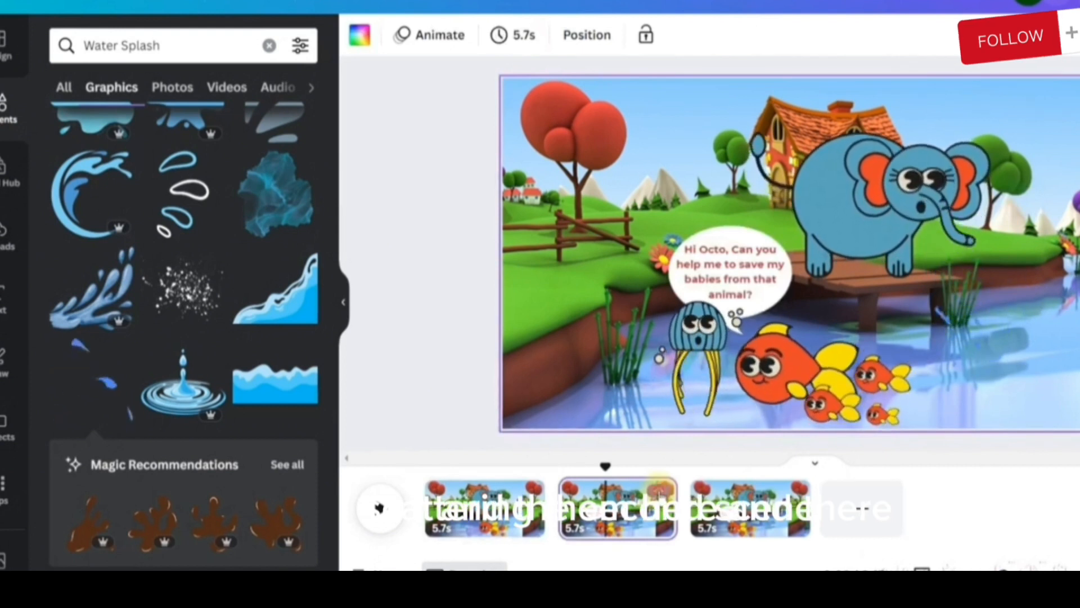
On the third page, move the speech bubble above the jellyfish and reword it as "Hi Fish, Don't worry, let me check if my friend Birdie is here."
left_click(667, 473)
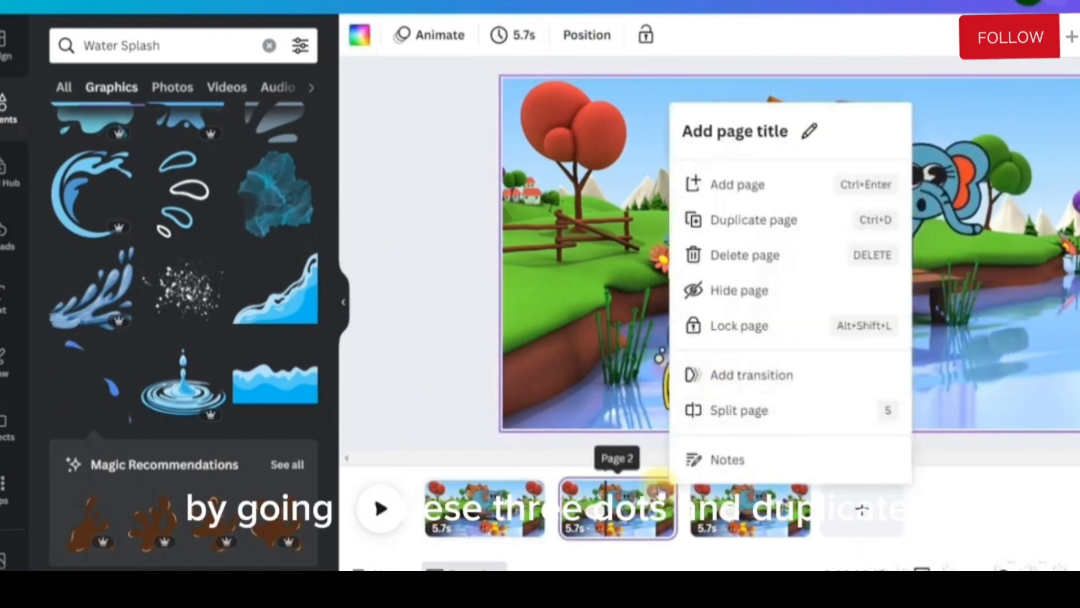
left_click(751, 511)
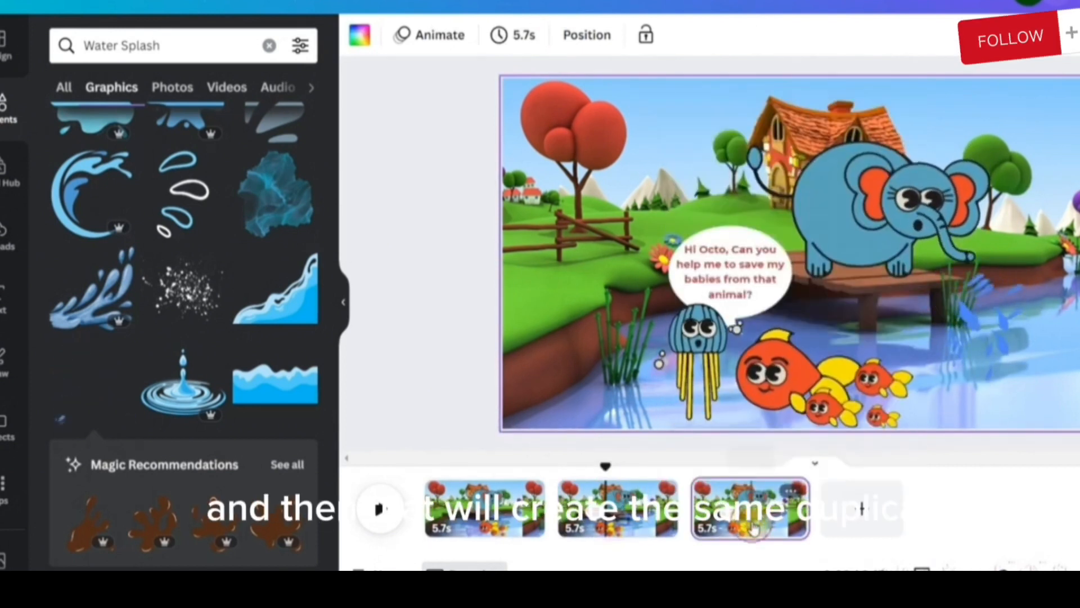
left_click(759, 289)
left_click(717, 287)
left_click_drag(718, 286, 631, 255)
double_click(669, 254)
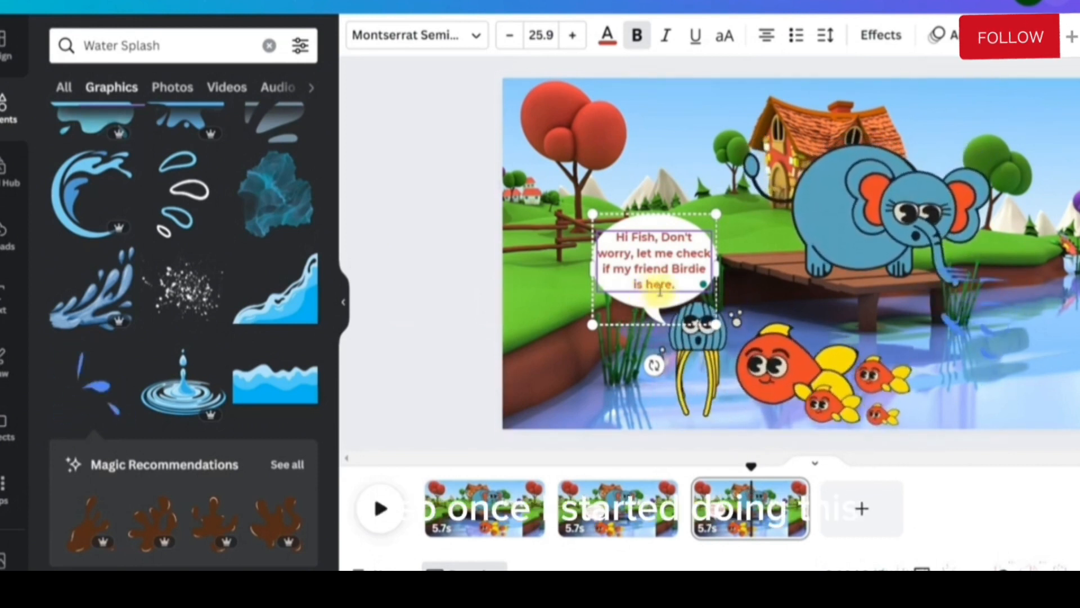
left_click(507, 119)
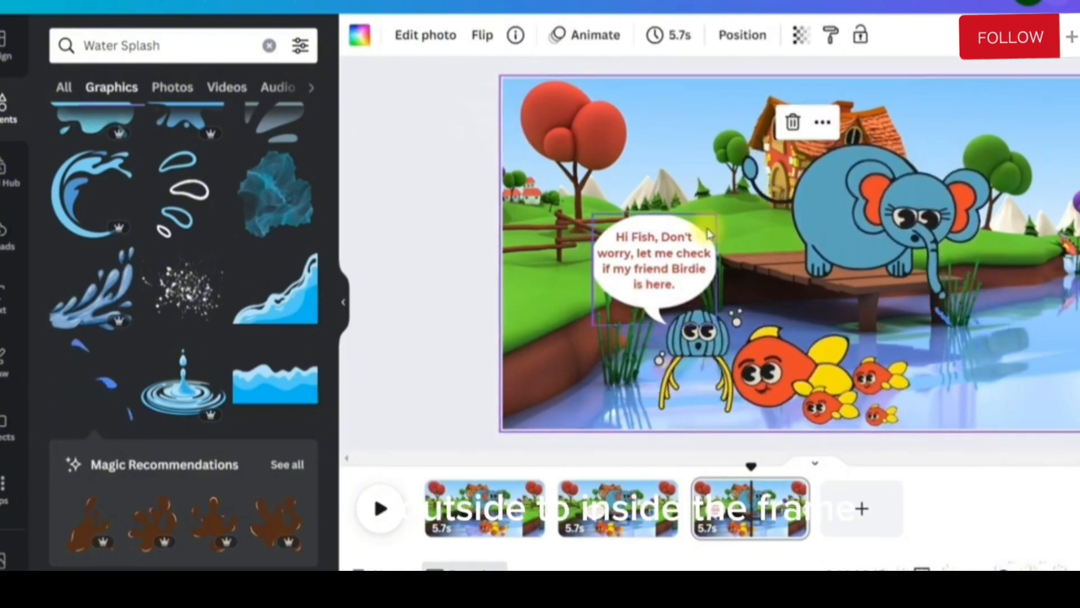
Search the elements library for "Bird" graphics
left_click(269, 45)
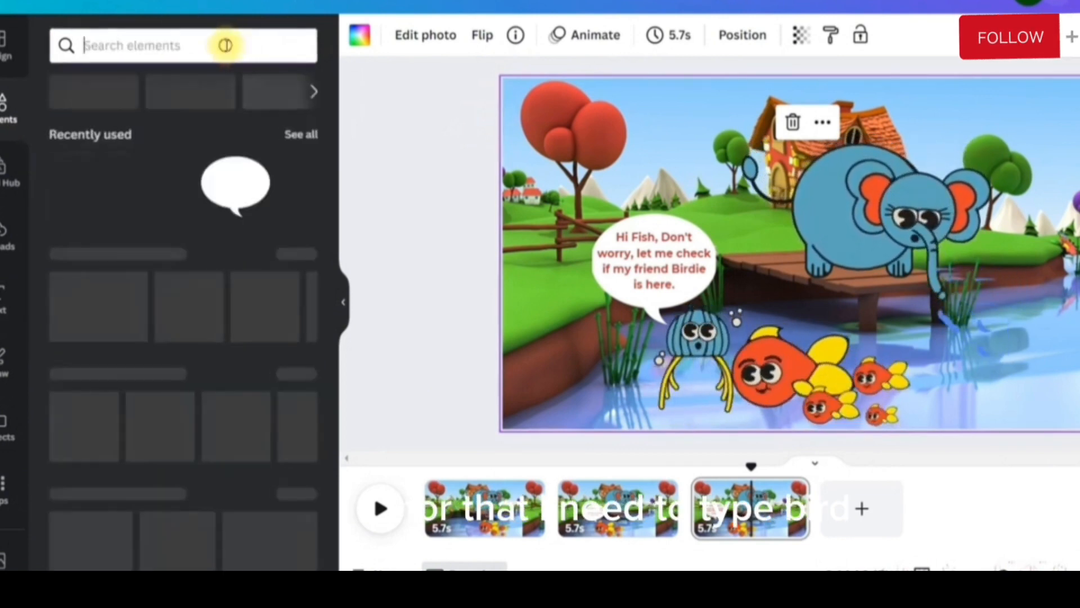
type("Bird")
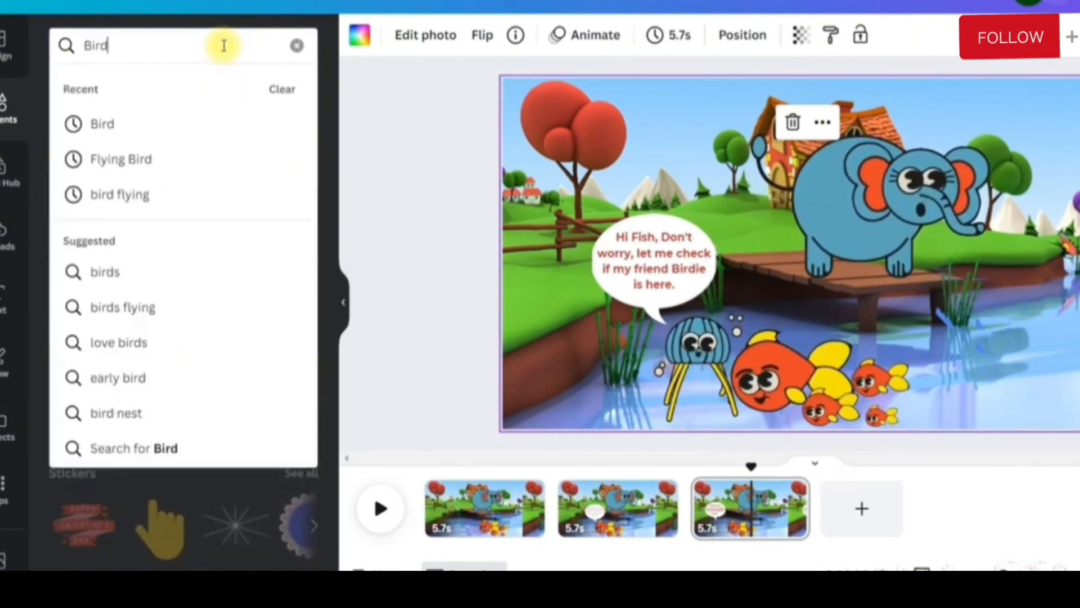
key("Return")
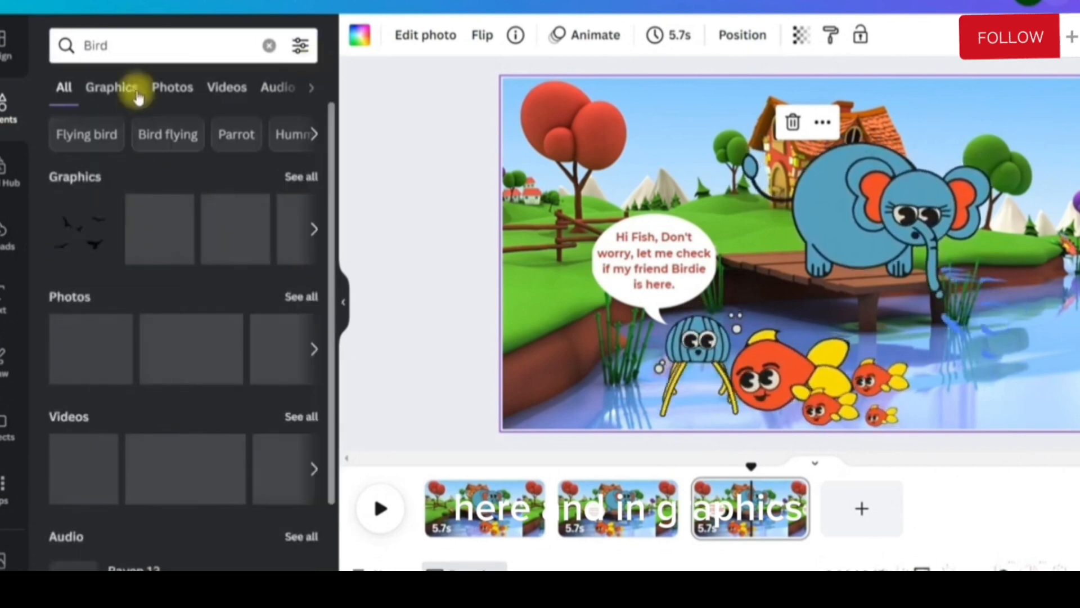
left_click(119, 88)
Add the animated purple and white bird, flip it horizontally, shrink it and place it partly outside the page's left edge near the red tree
scroll(197, 345, "down", 10)
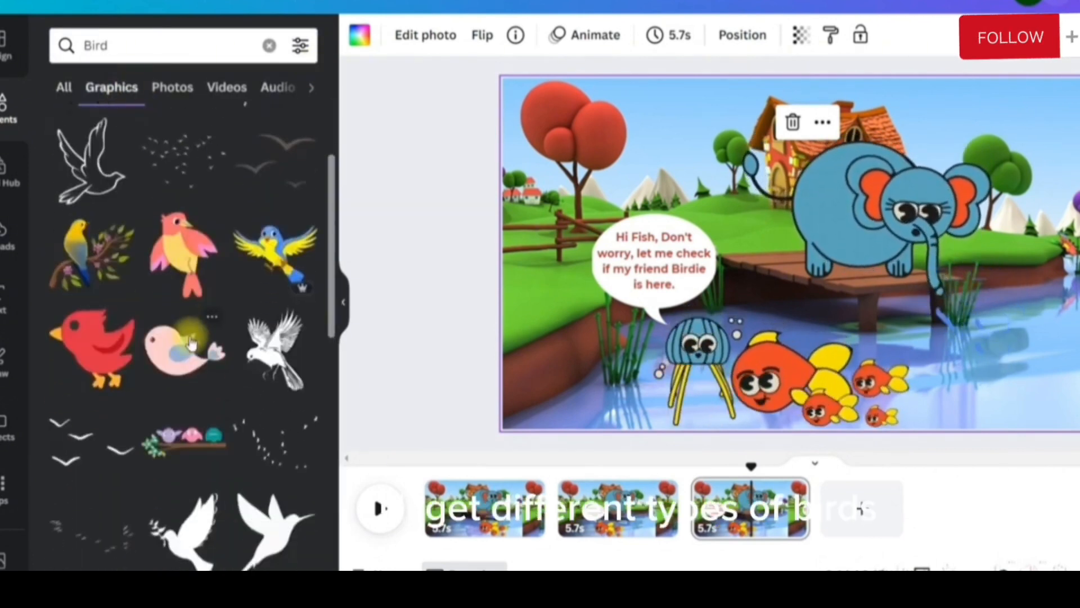
scroll(232, 324, "down", 10)
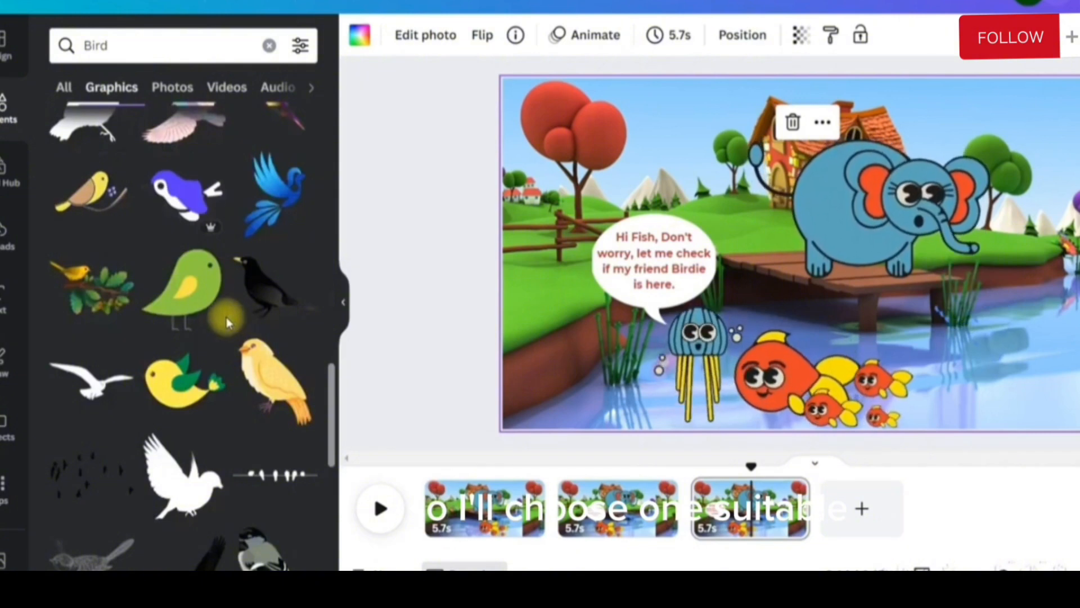
left_click(186, 195)
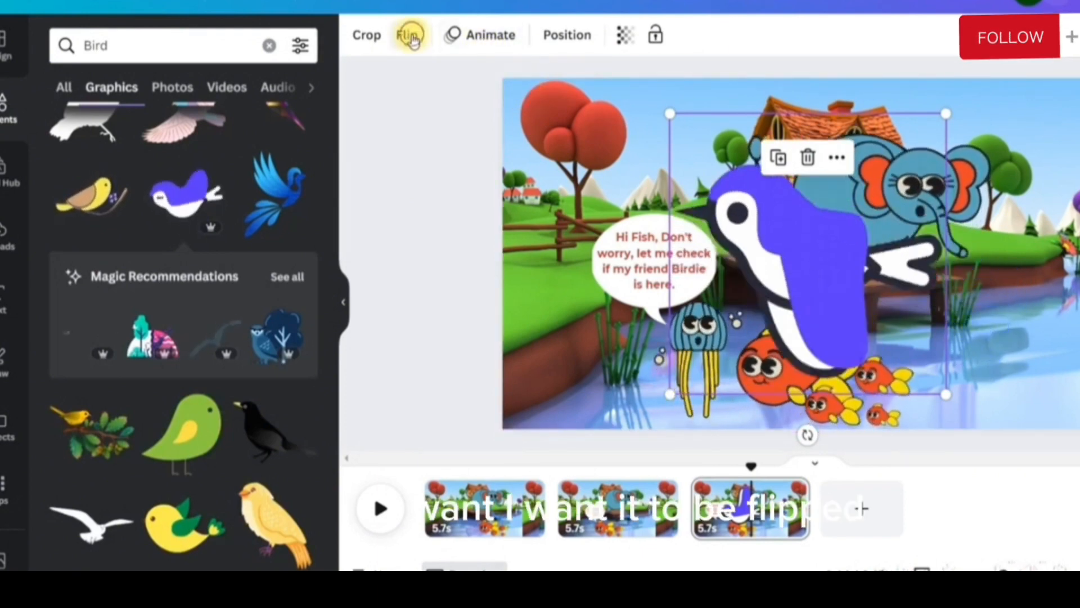
left_click(407, 34)
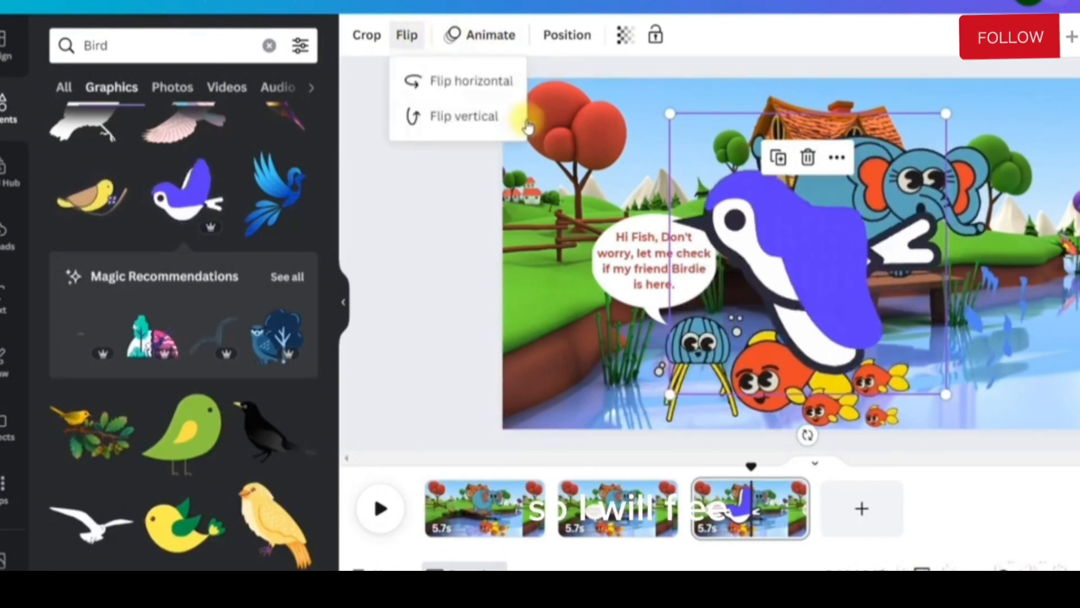
left_click(460, 83)
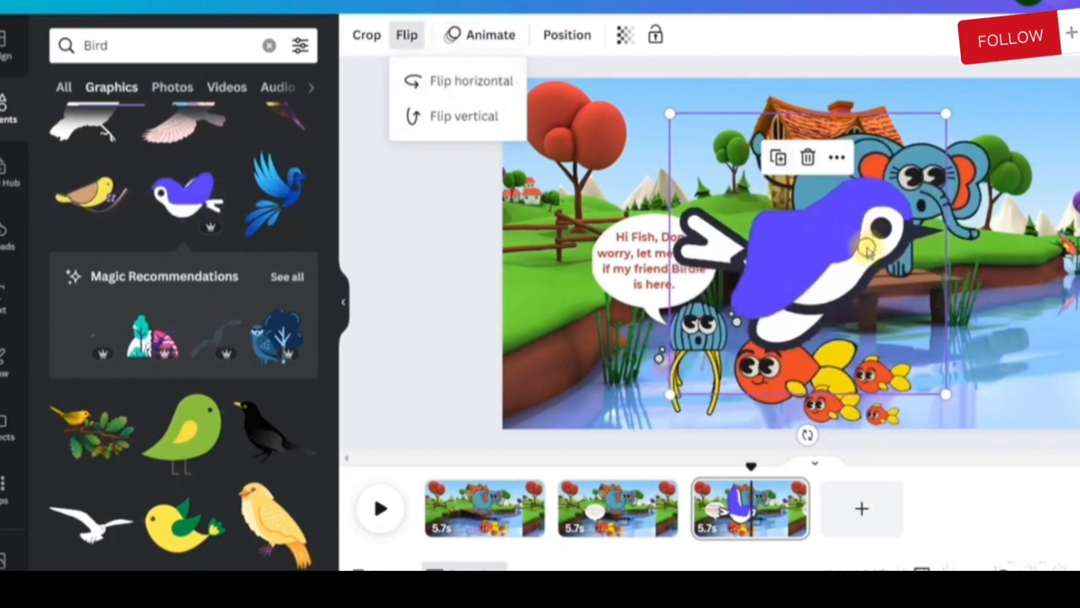
left_click_drag(868, 249, 784, 209)
left_click_drag(862, 352, 753, 243)
left_click_drag(683, 192, 542, 183)
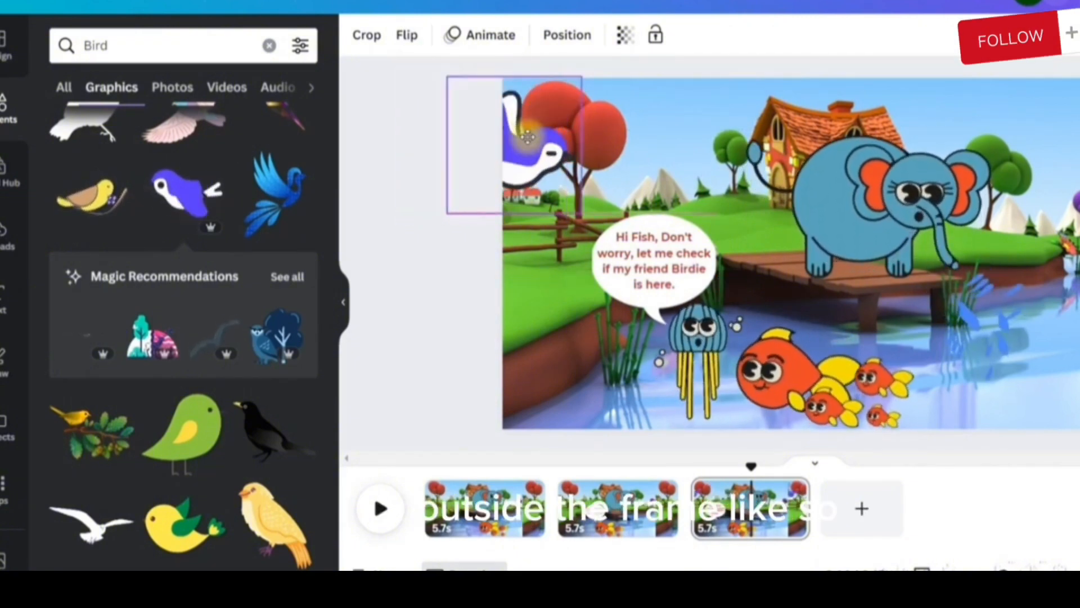
Duplicate the third page
left_click(498, 41)
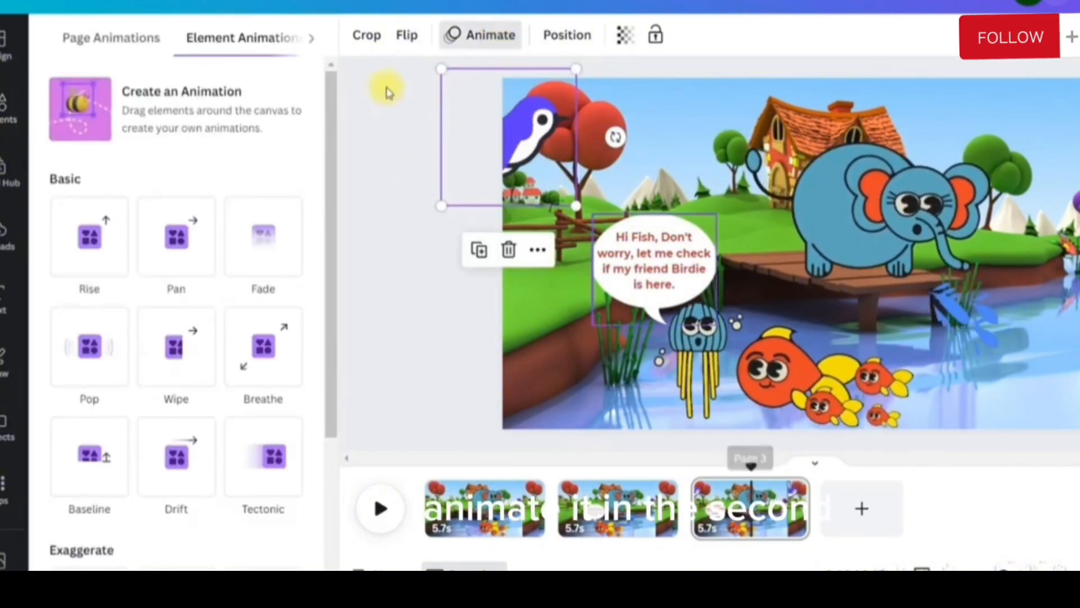
left_click(791, 488)
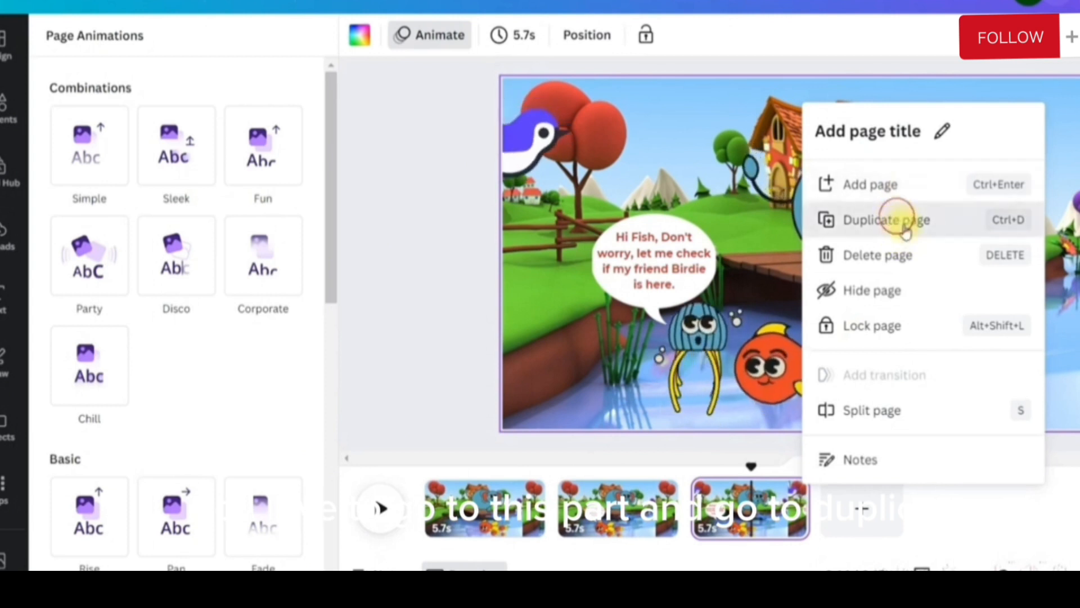
key("ctrl+d")
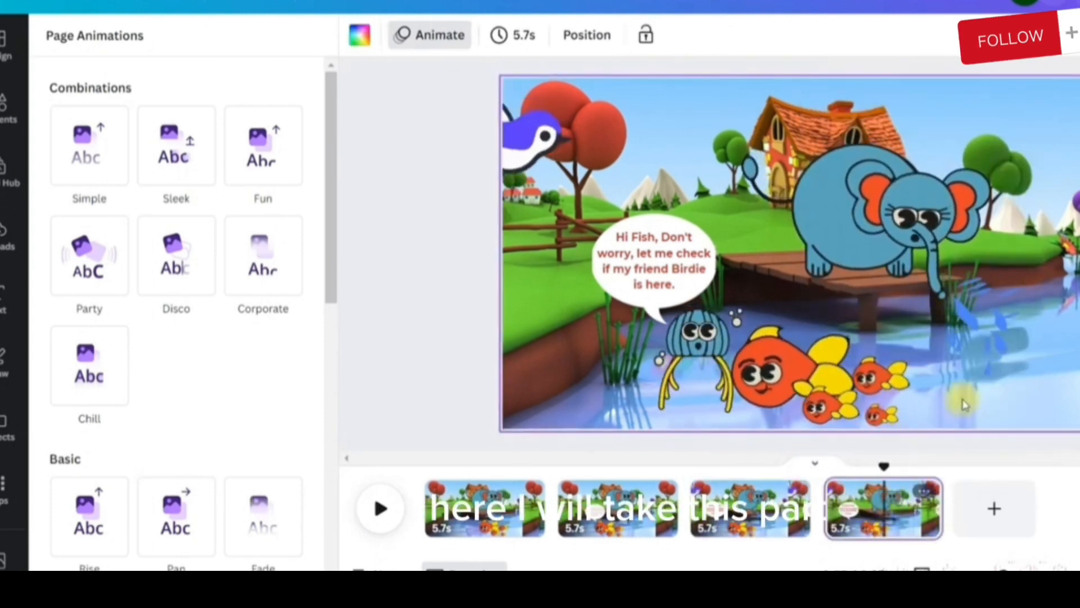
Create a custom motion animation on the fourth page that flies the purple bird from the left edge down towards the grass above the jellyfish
left_click(522, 138)
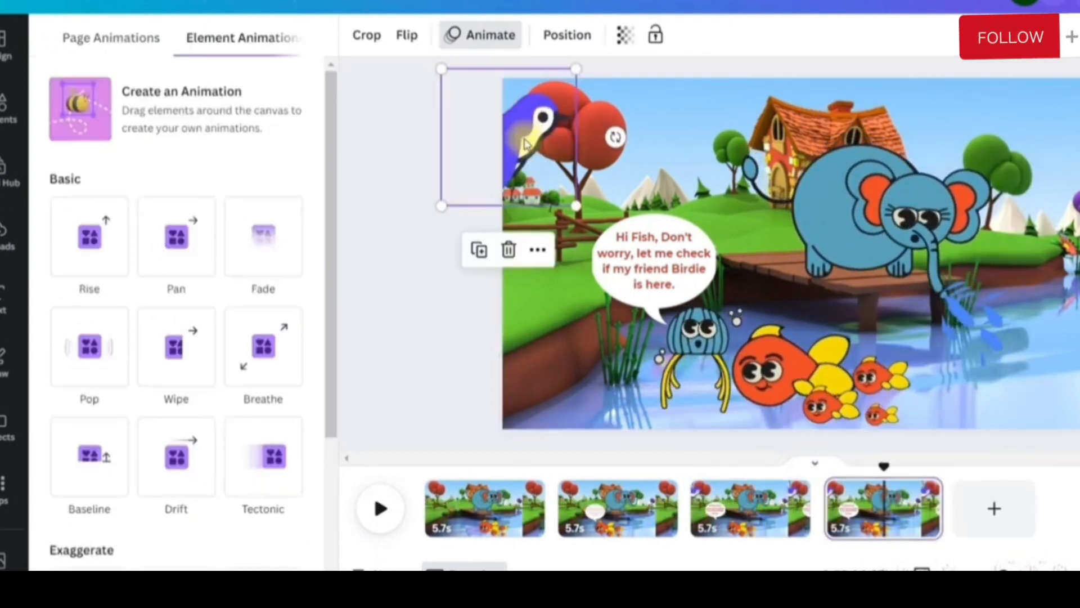
left_click(476, 34)
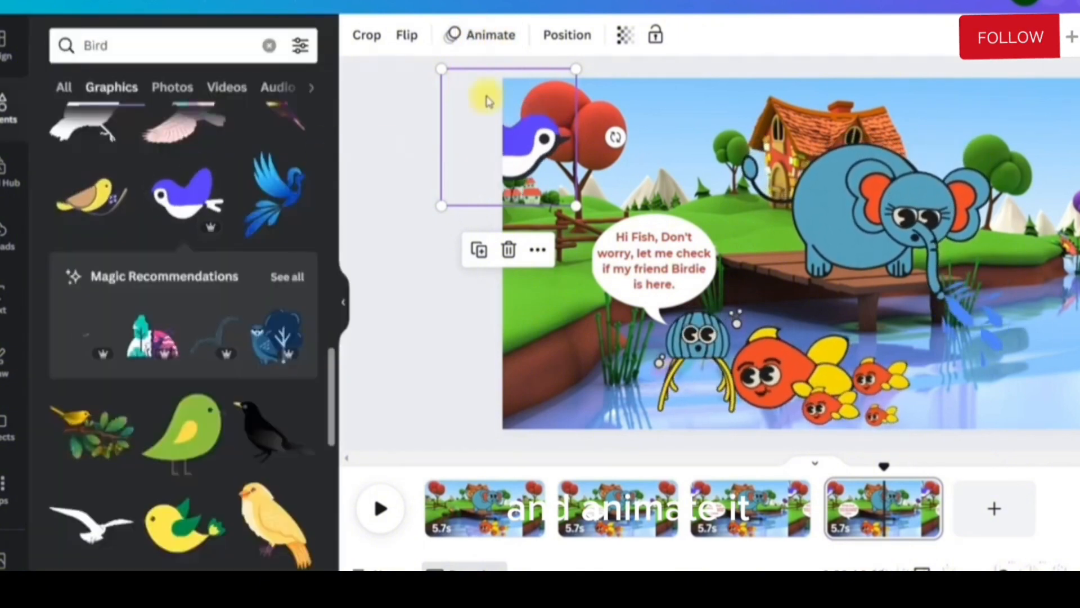
left_click(476, 34)
left_click(135, 126)
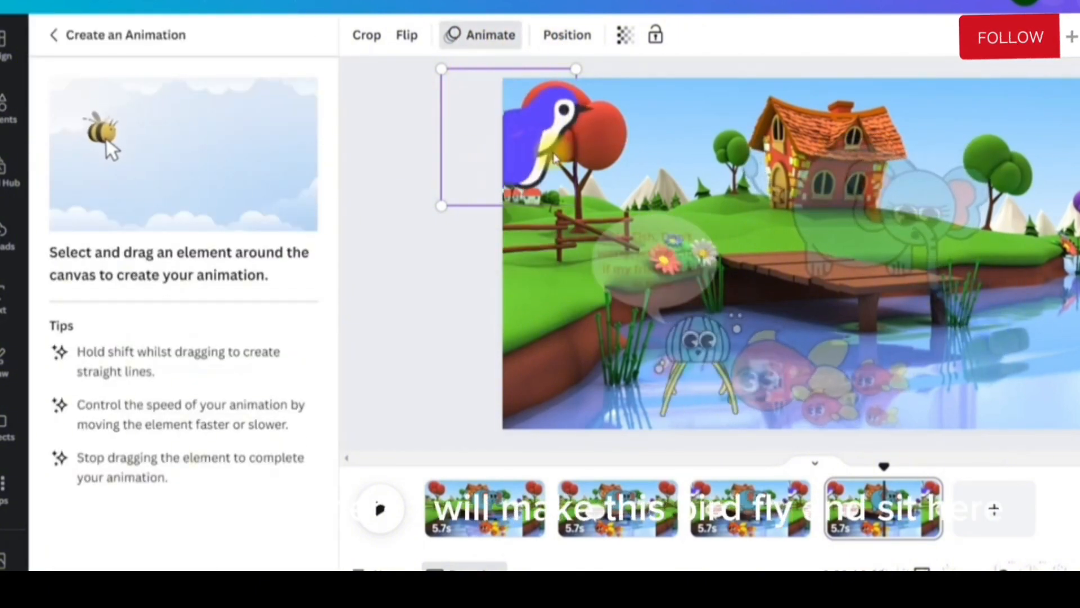
mouse_move(628, 228)
left_mouse_down()
mouse_move(654, 205)
mouse_move(683, 202)
mouse_move(699, 221)
mouse_move(684, 254)
left_mouse_up()
left_click(186, 118)
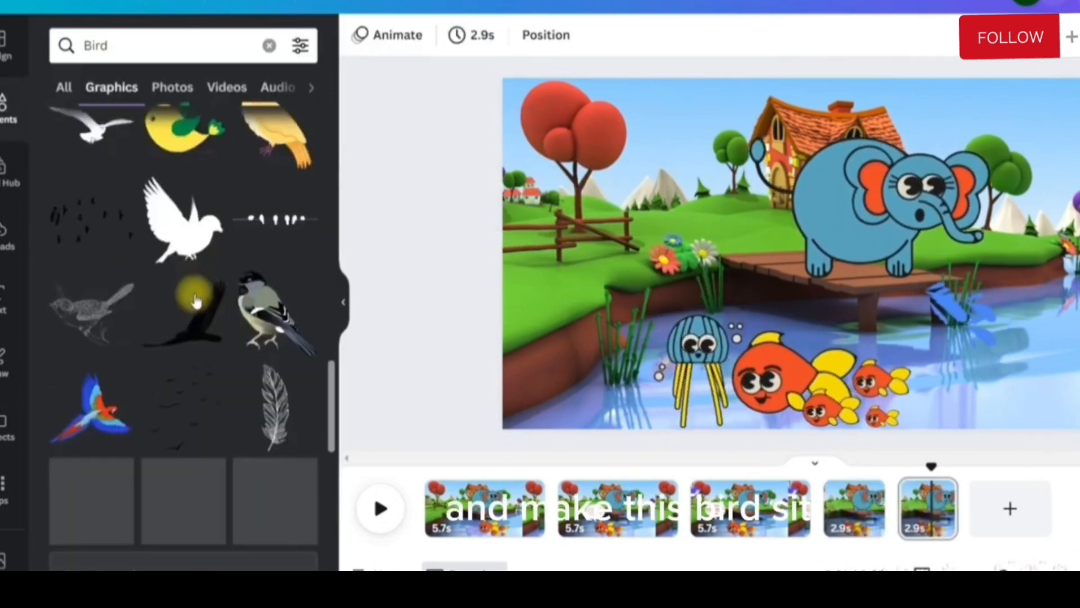
Add the animated blue bird with yellow legs to the fifth page, shrink it and place it on the grass beside the flowers
scroll(186, 315, "down", 10)
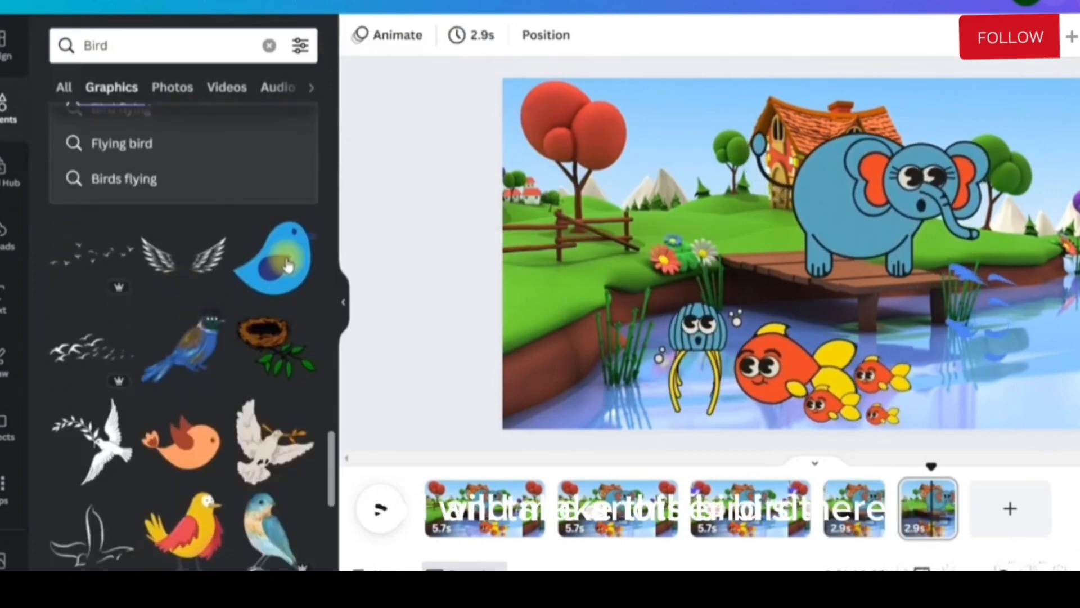
scroll(270, 337, "down", 10)
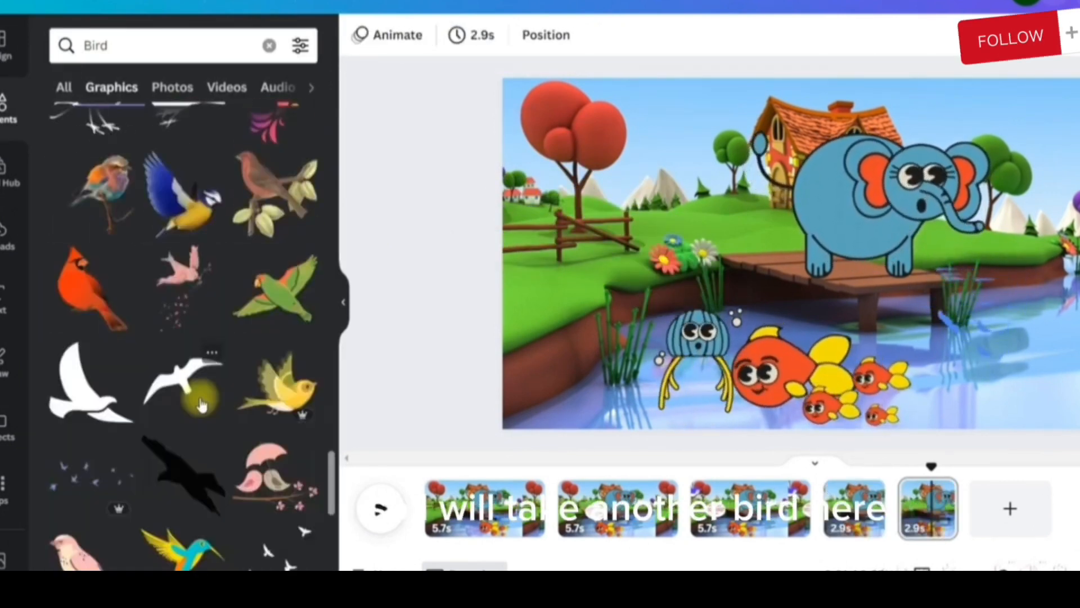
scroll(214, 388, "down", 6)
left_click(277, 243)
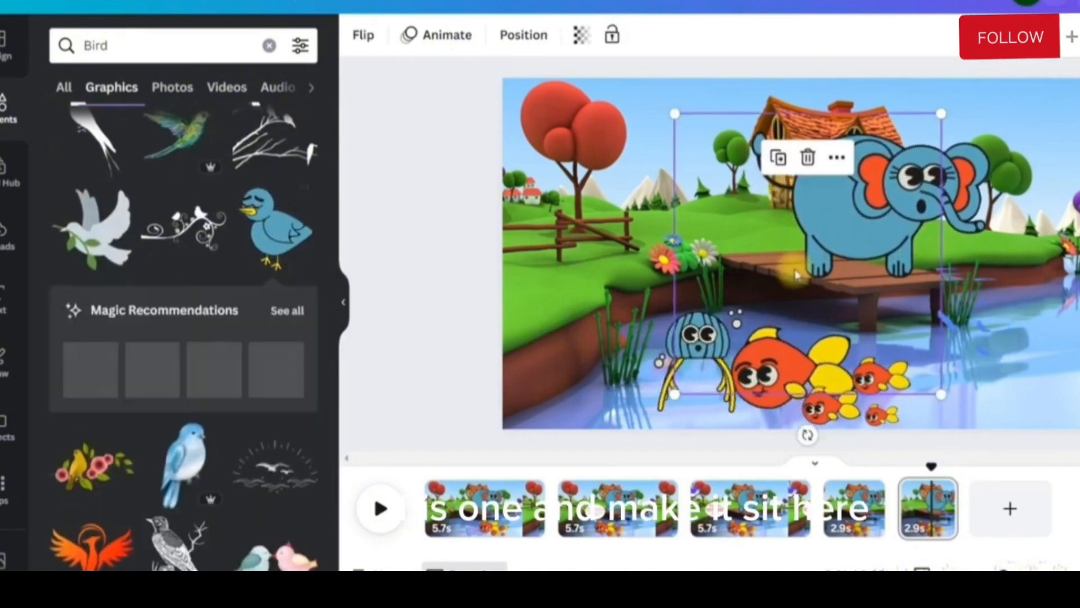
left_click_drag(940, 392, 797, 243)
left_click_drag(763, 192, 675, 205)
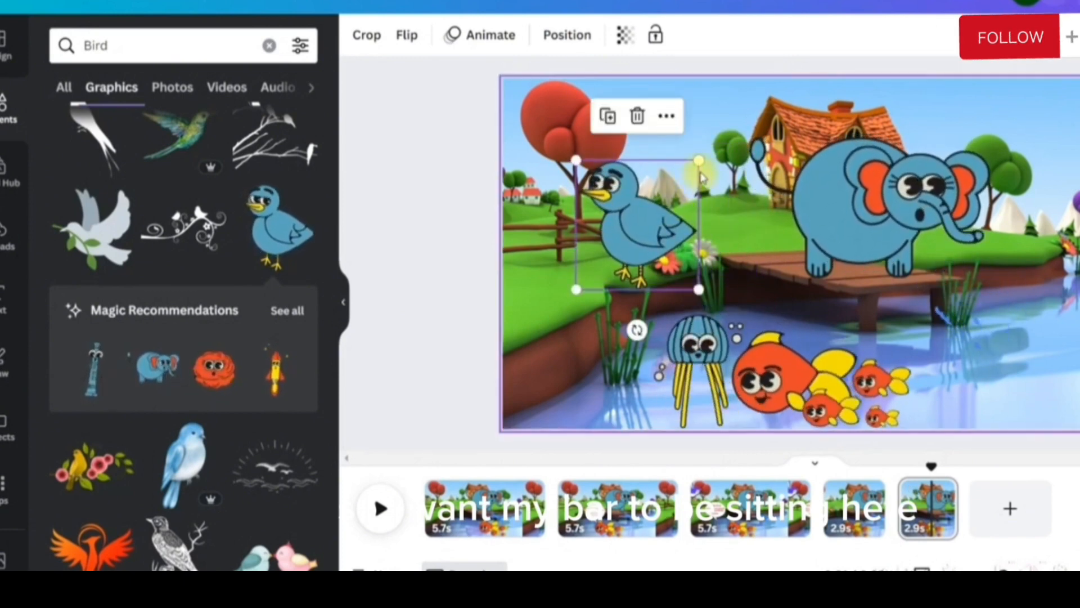
left_click_drag(698, 160, 653, 207)
left_click_drag(628, 249, 650, 237)
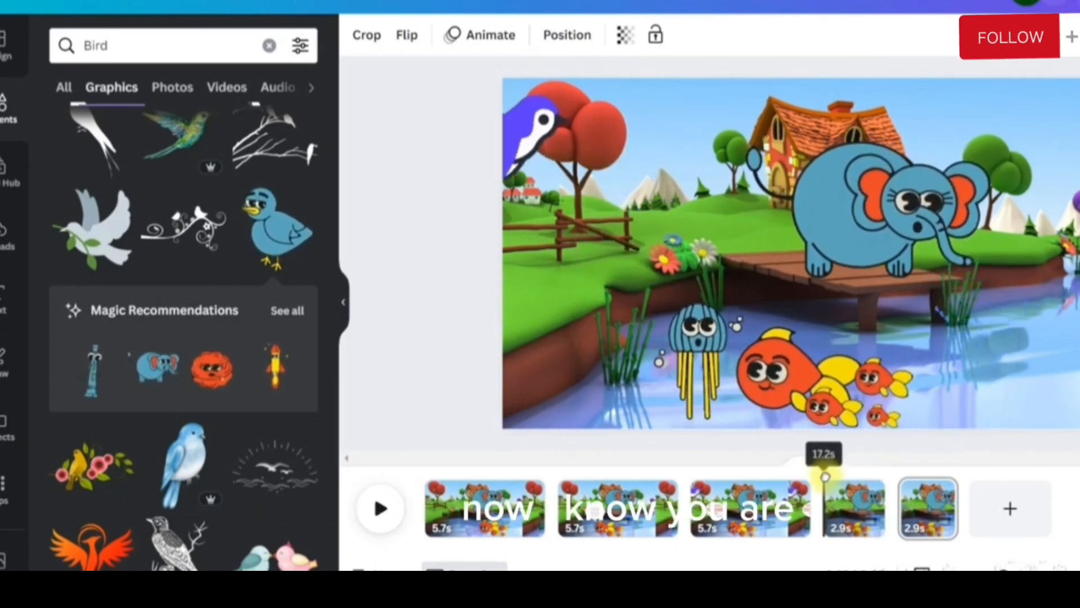
Review the fourth and fifth pages and add a blank page after them
left_click(831, 481)
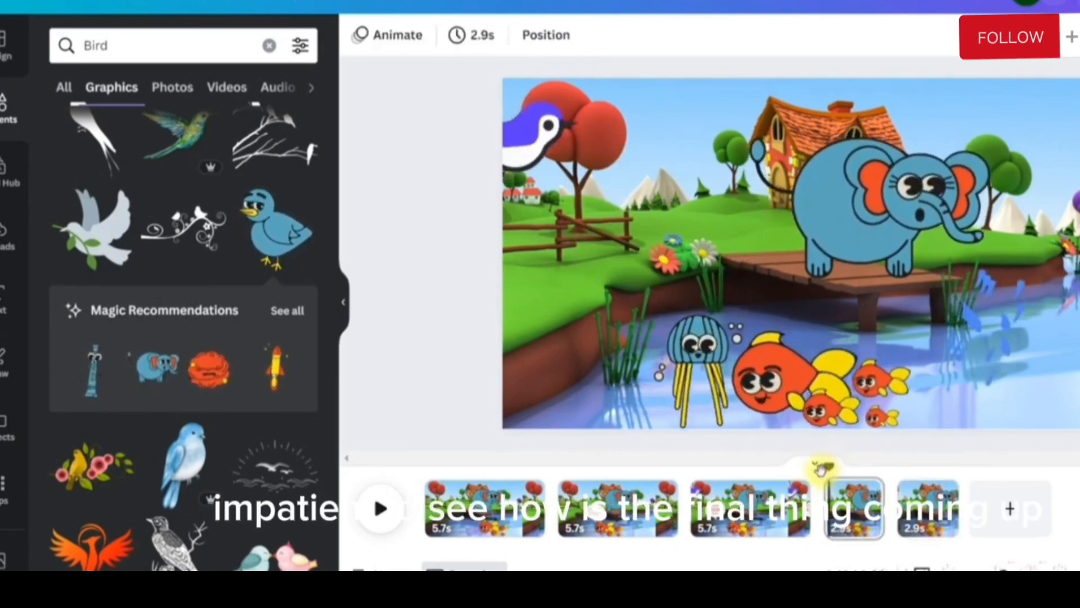
left_click(928, 526)
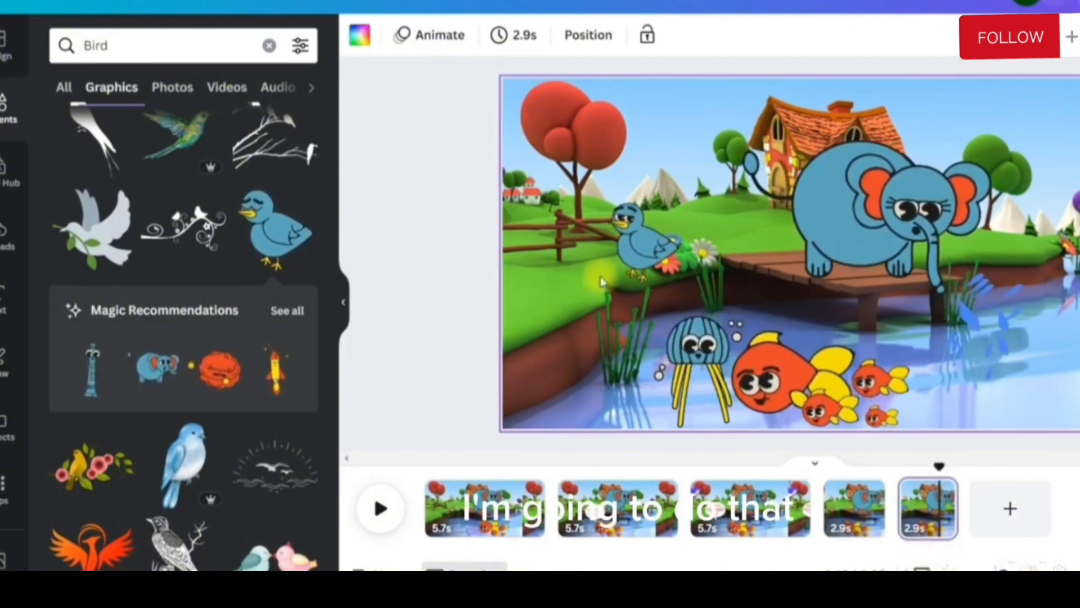
left_click(990, 531)
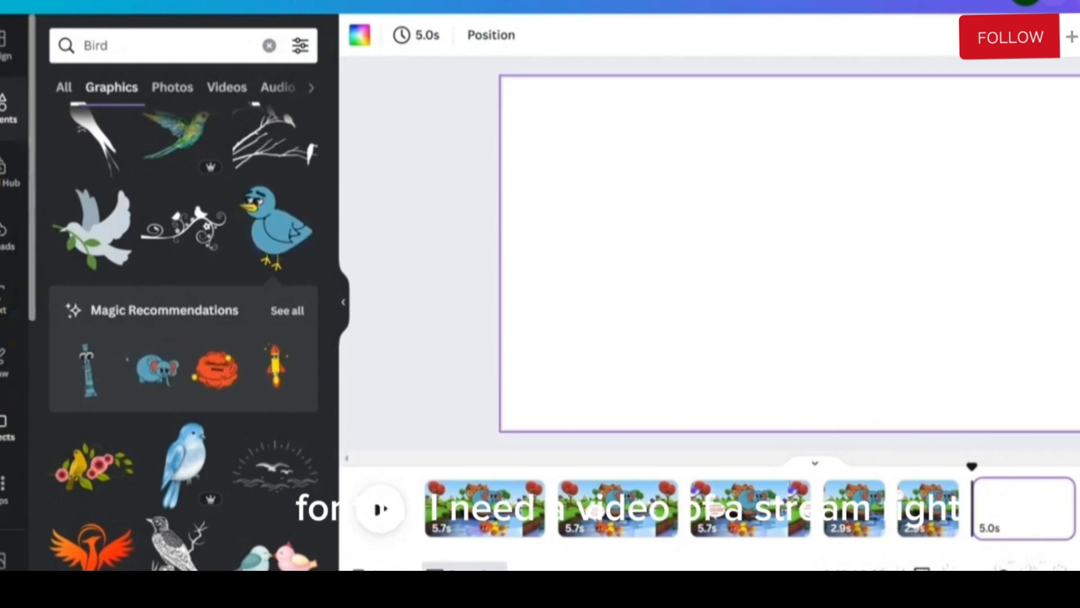
Delete the blank sixth page and add a fresh blank page after the fifth one
scroll(8, 416, "down", 3)
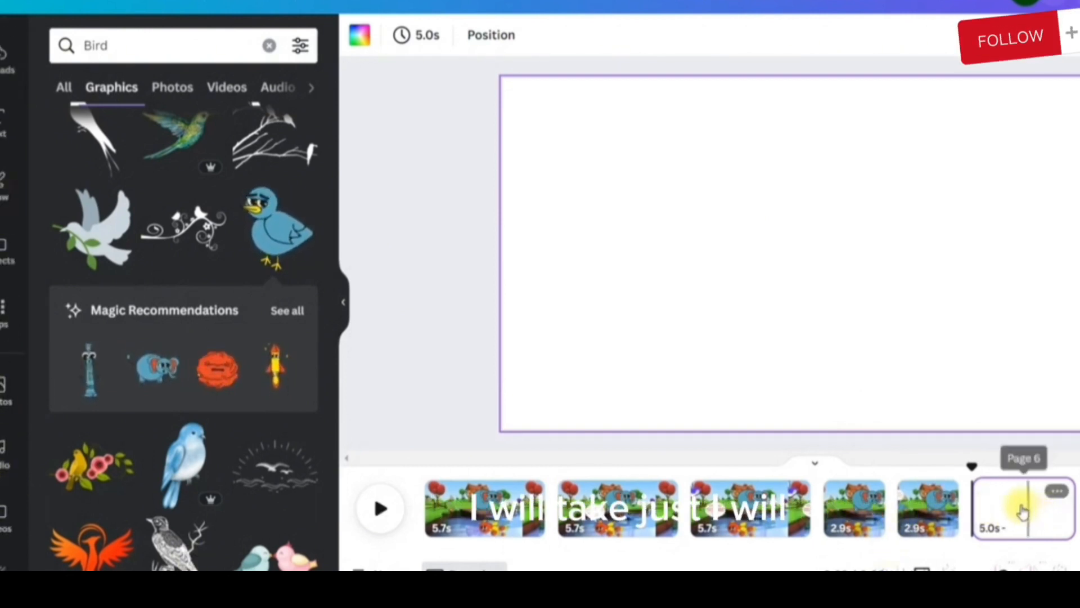
left_click(1056, 491)
left_click(1068, 325)
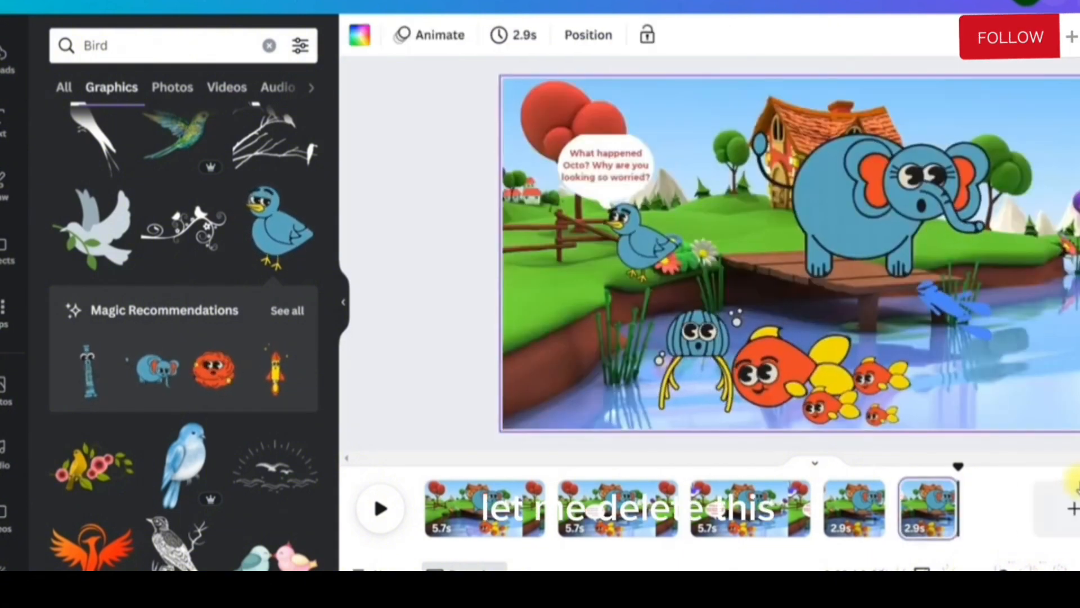
left_click(1011, 512)
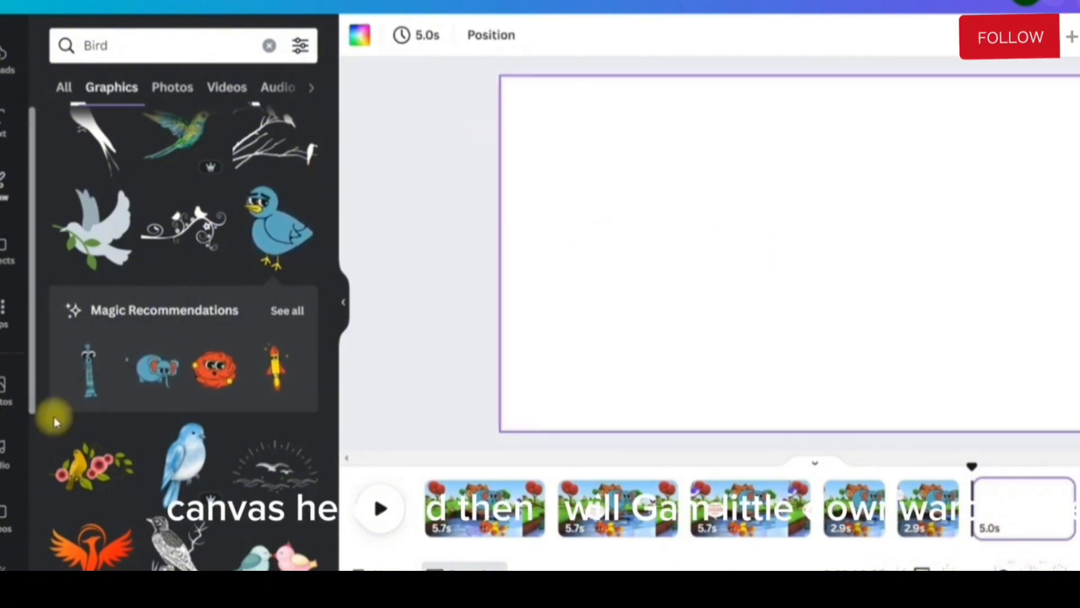
Search the video library for "Stream" to find footage for the blank sixth page
scroll(7, 347, "down", 5)
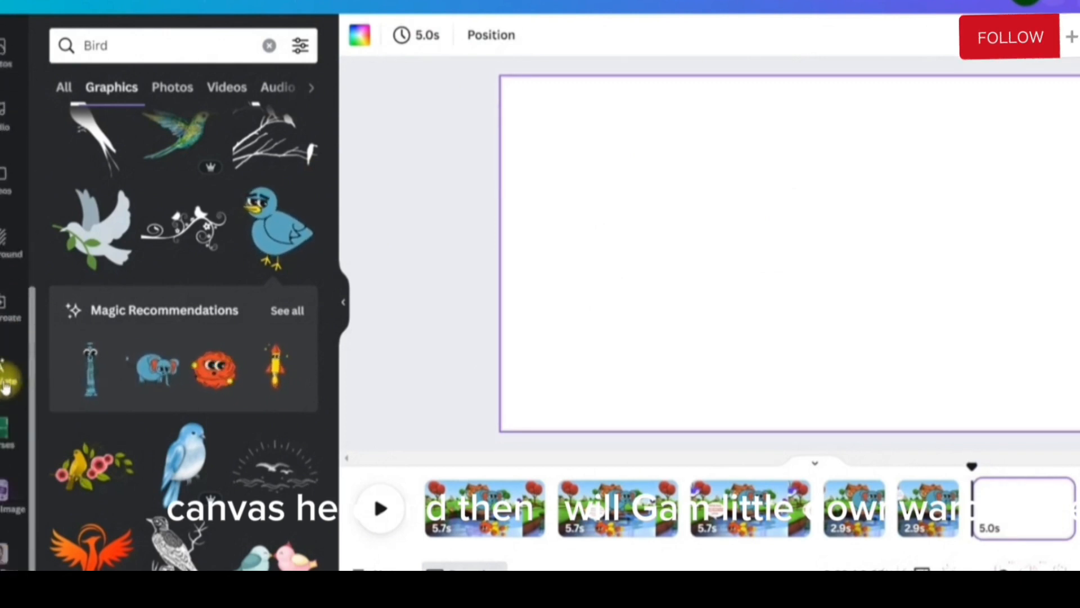
left_click(3, 179)
left_click(140, 45)
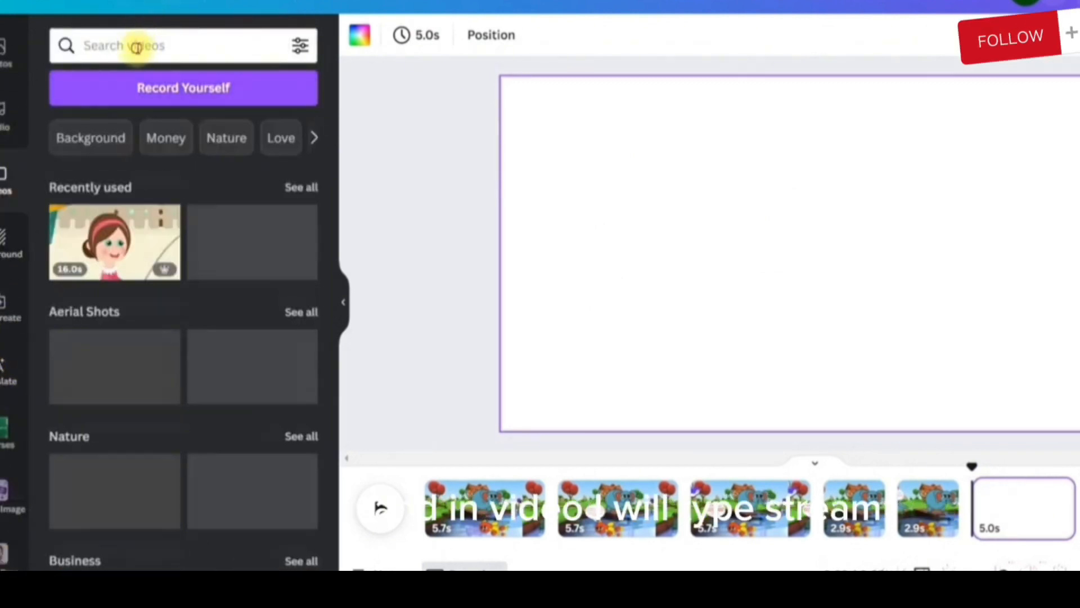
type("S")
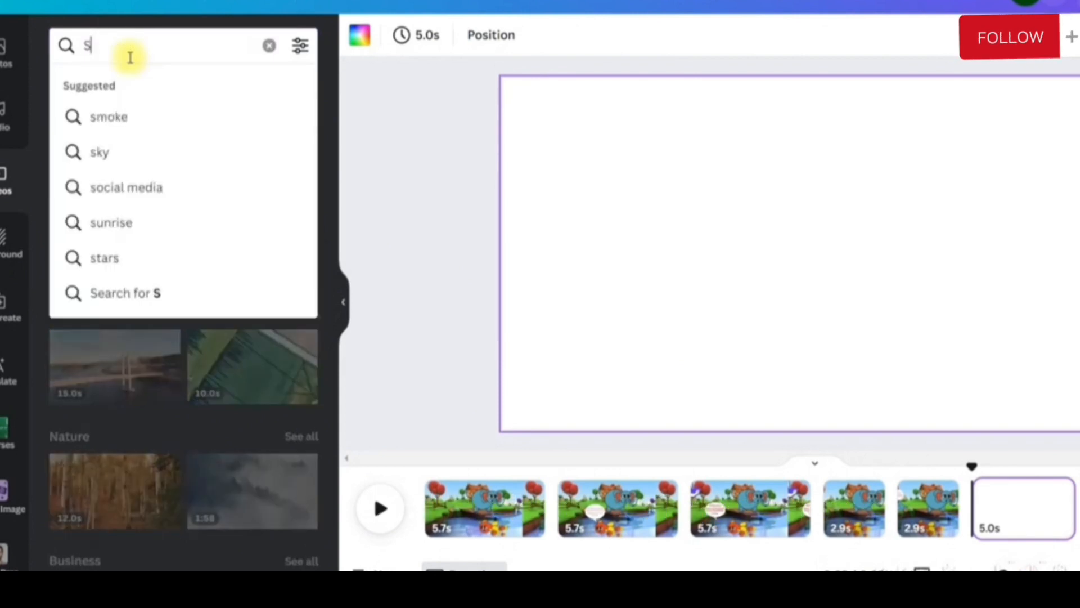
type("tream")
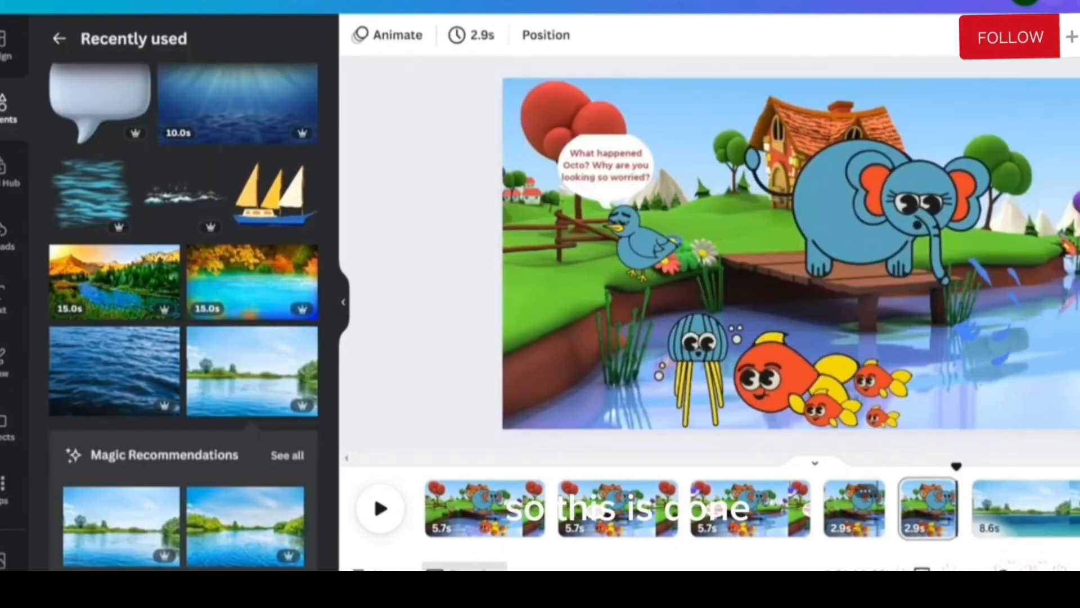
Add the recently used sailboat and white wave splash to the river page, and fit the splash along the boat's hull
left_click(1026, 509)
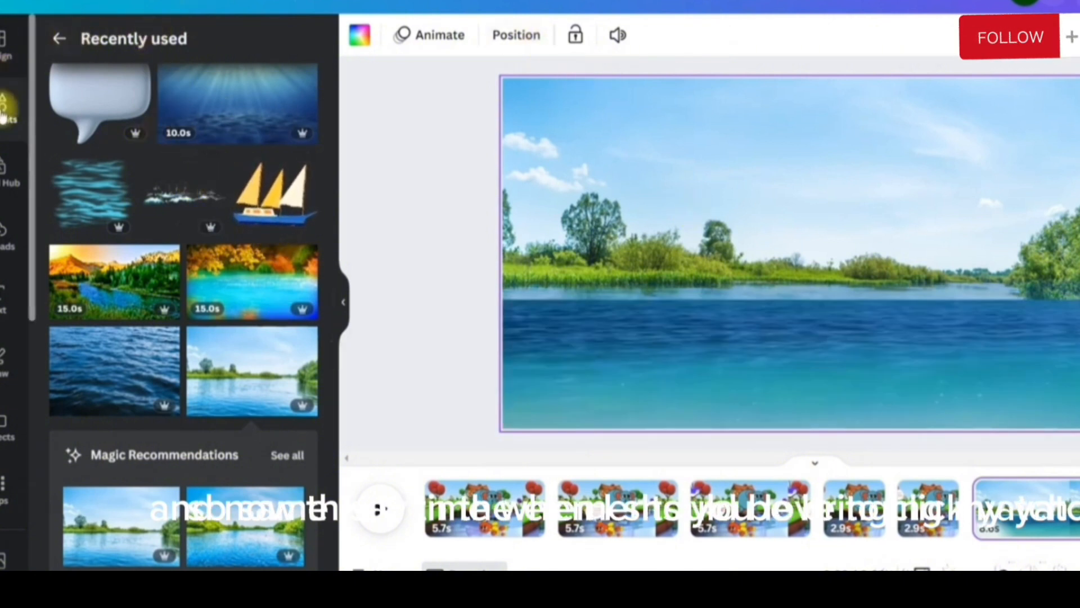
left_click(258, 197)
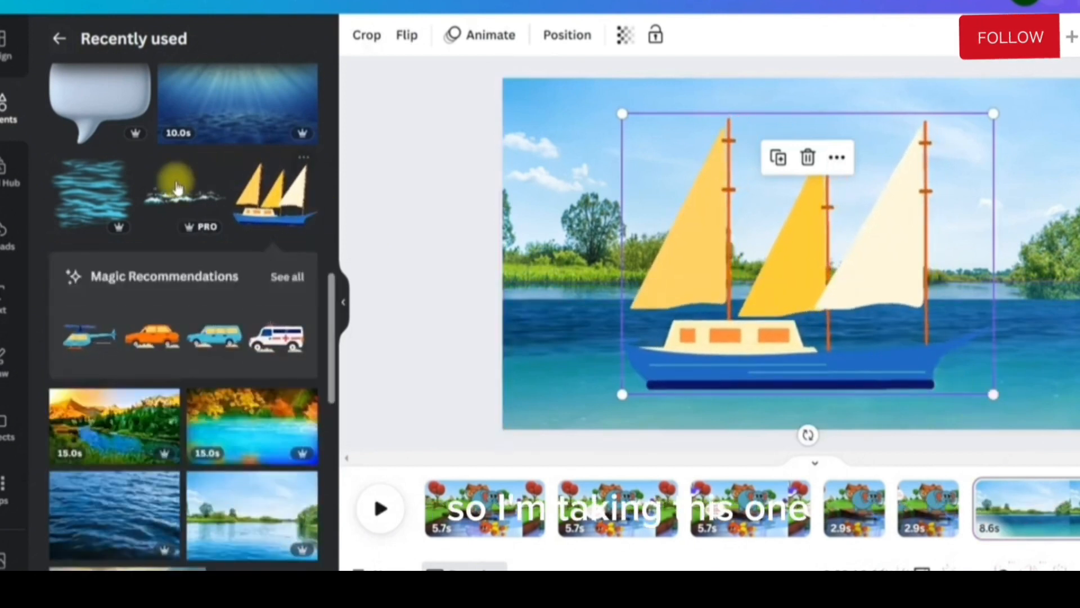
left_click(178, 188)
left_click_drag(790, 284, 793, 397)
left_click_drag(537, 442, 704, 380)
left_click_drag(899, 356, 800, 366)
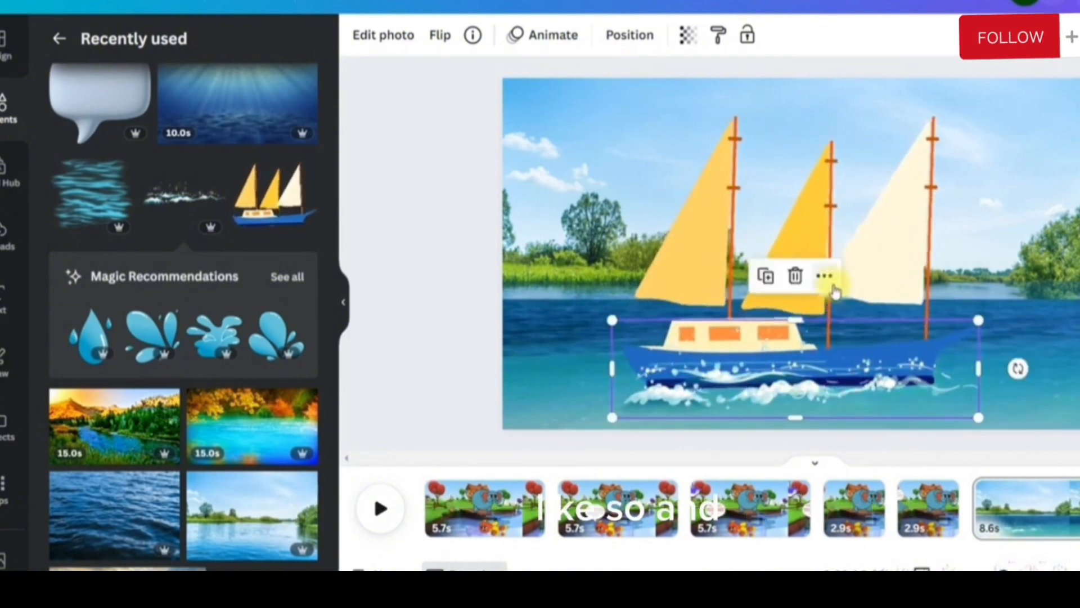
Animate the sailboat and splash together from beyond the page's right edge across to the left, with Smooth movement and a faster speed
left_click(802, 283, "shift")
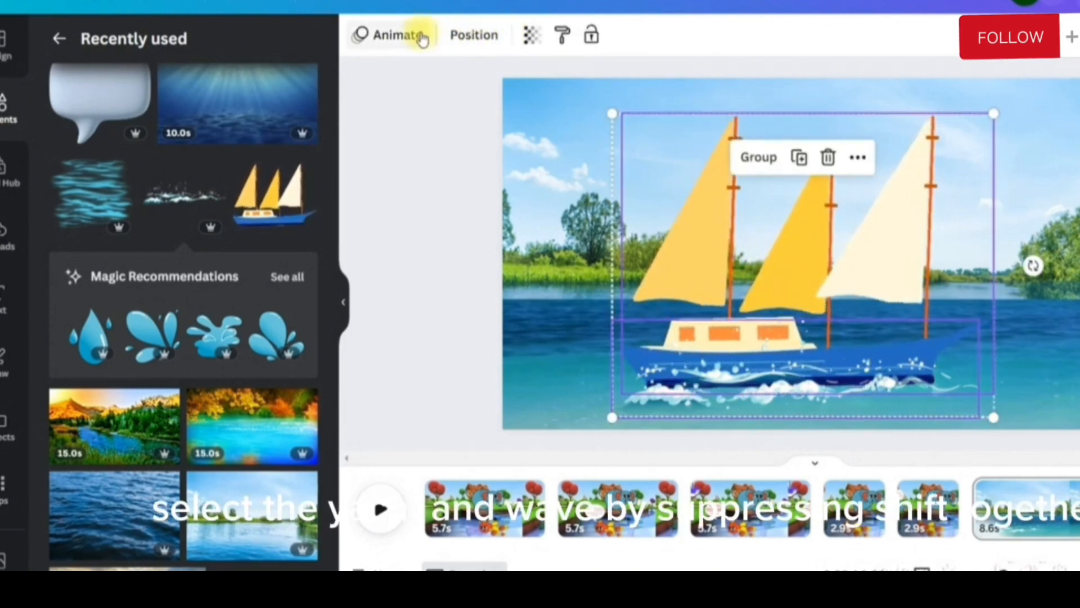
left_click(397, 39)
left_click_drag(772, 303, 1079, 303)
left_click(165, 112)
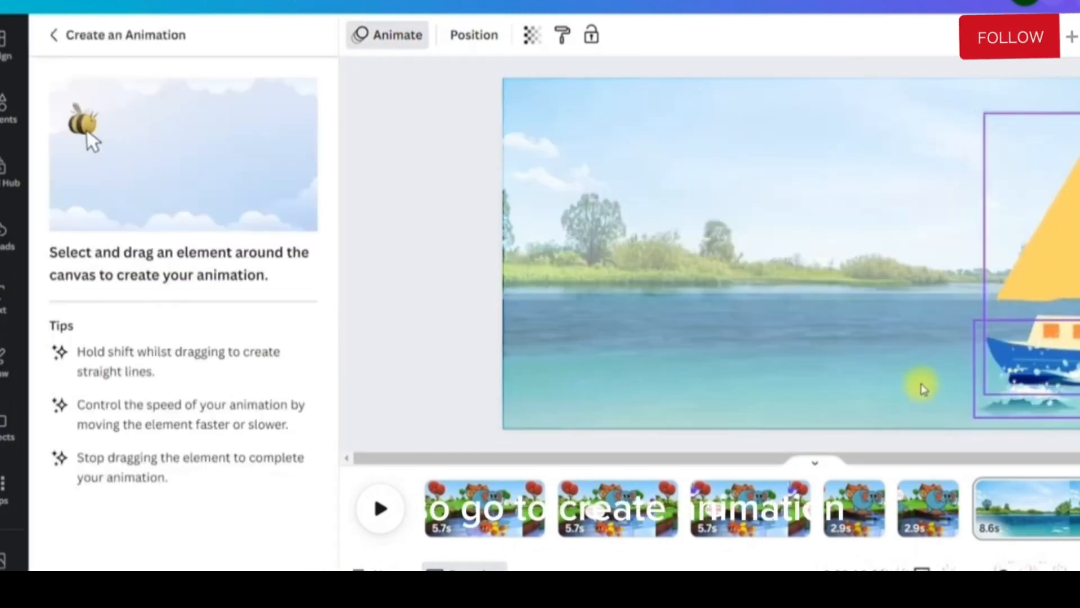
mouse_move(1078, 371)
left_mouse_down()
mouse_move(1022, 381)
mouse_move(992, 373)
mouse_move(960, 333)
mouse_move(923, 328)
mouse_move(883, 343)
mouse_move(823, 322)
mouse_move(746, 347)
mouse_move(672, 326)
mouse_move(599, 350)
mouse_move(470, 333)
mouse_move(419, 358)
mouse_move(353, 335)
left_mouse_up()
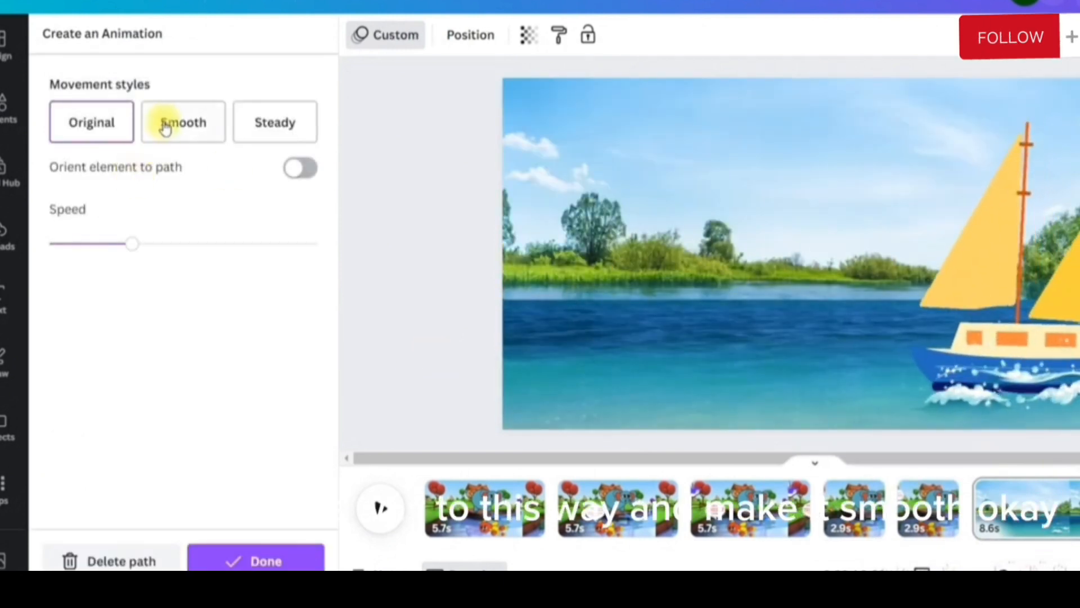
left_click(161, 120)
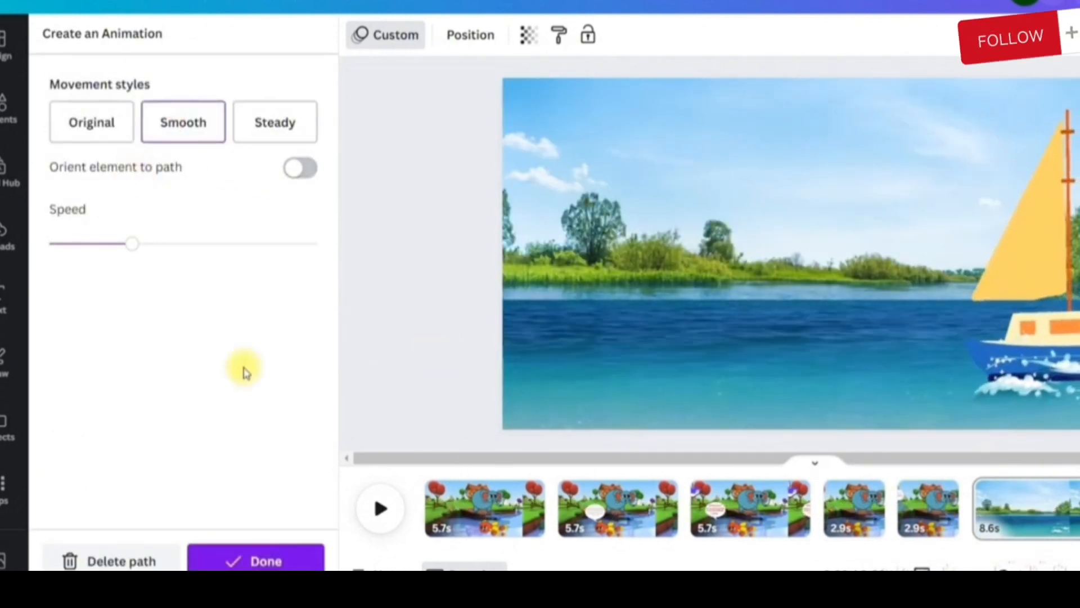
left_click_drag(145, 256, 225, 261)
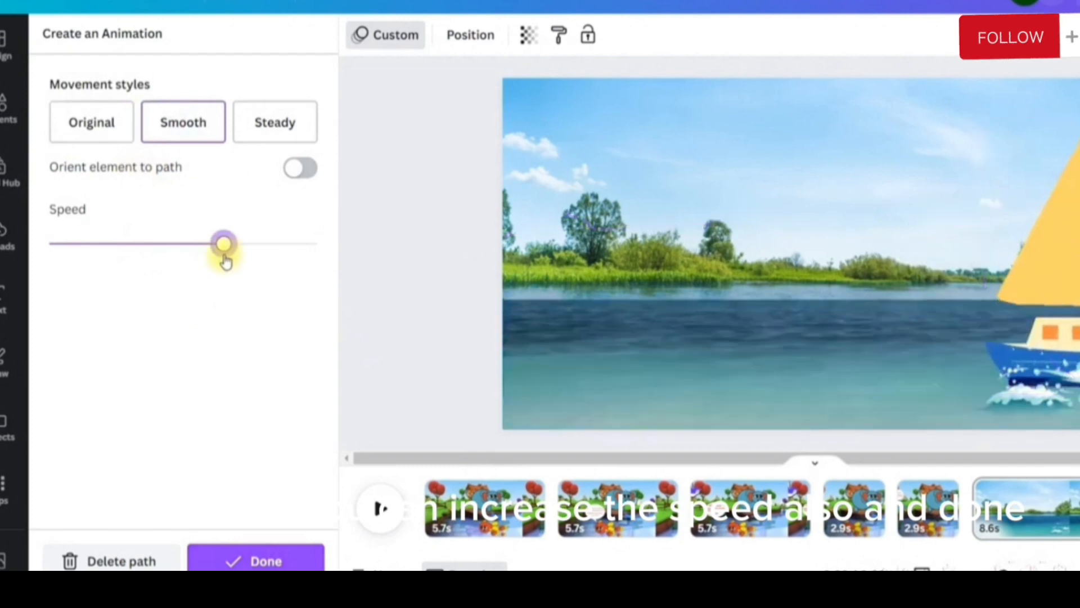
left_click(247, 560)
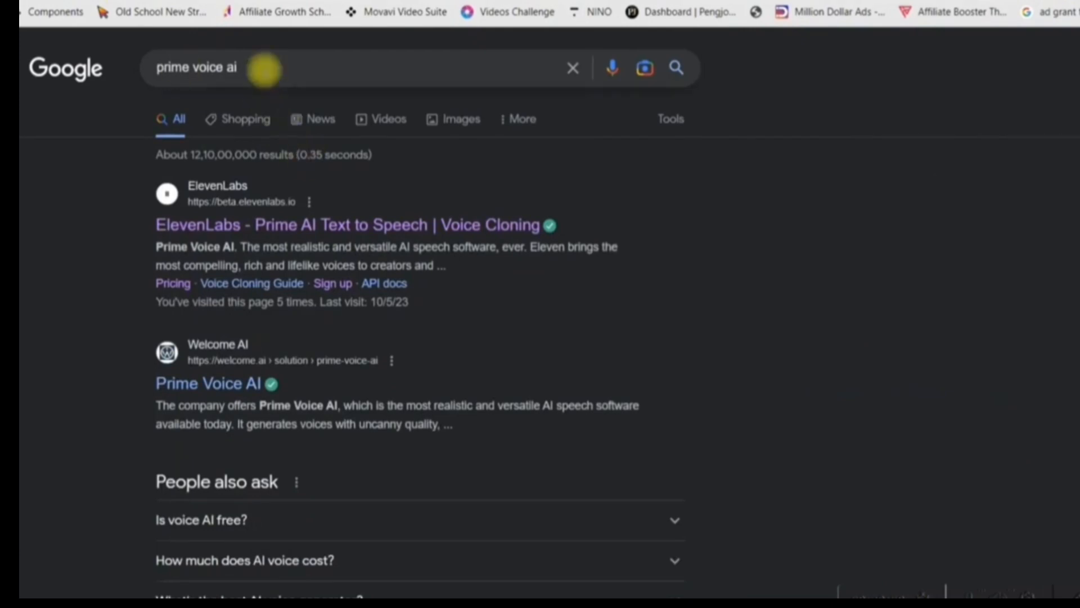
Open the ElevenLabs result from the "prime voice ai" search in a new tab and enter its Speech Synthesis page
right_click(277, 228)
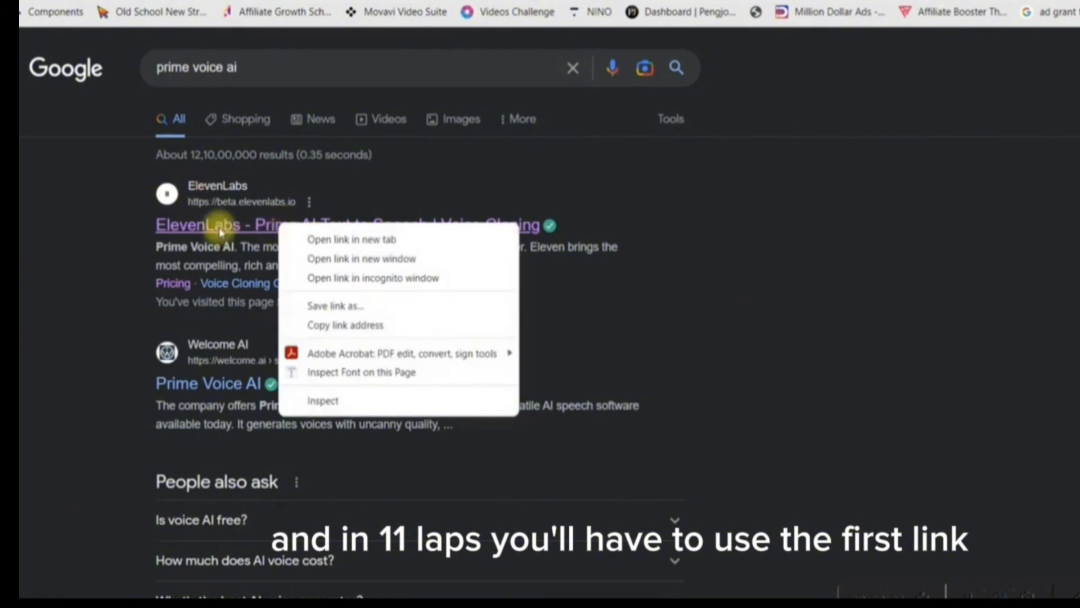
left_click(319, 241)
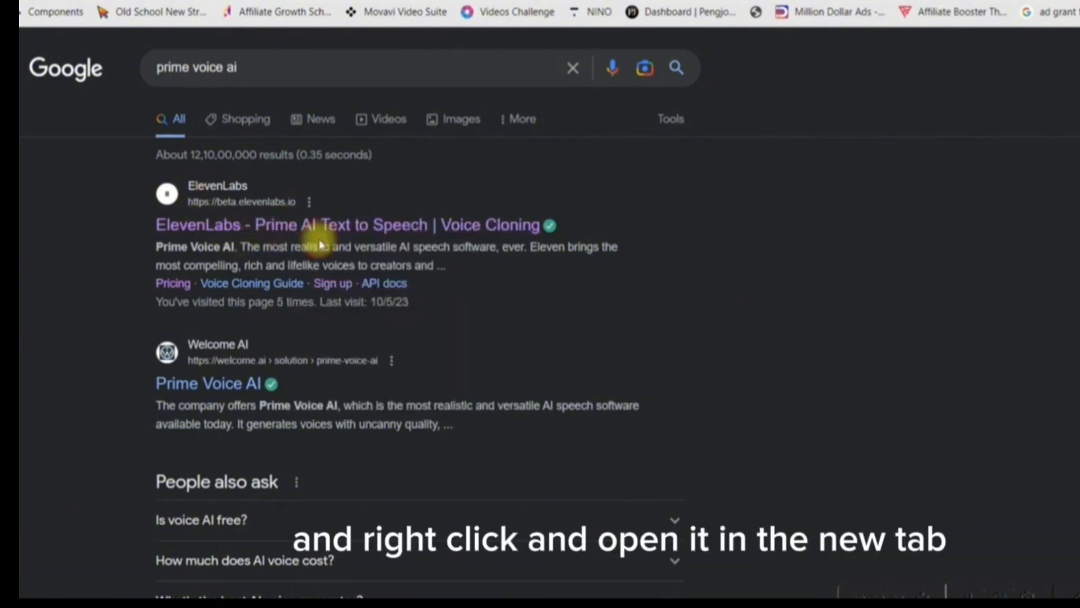
left_click(348, 2)
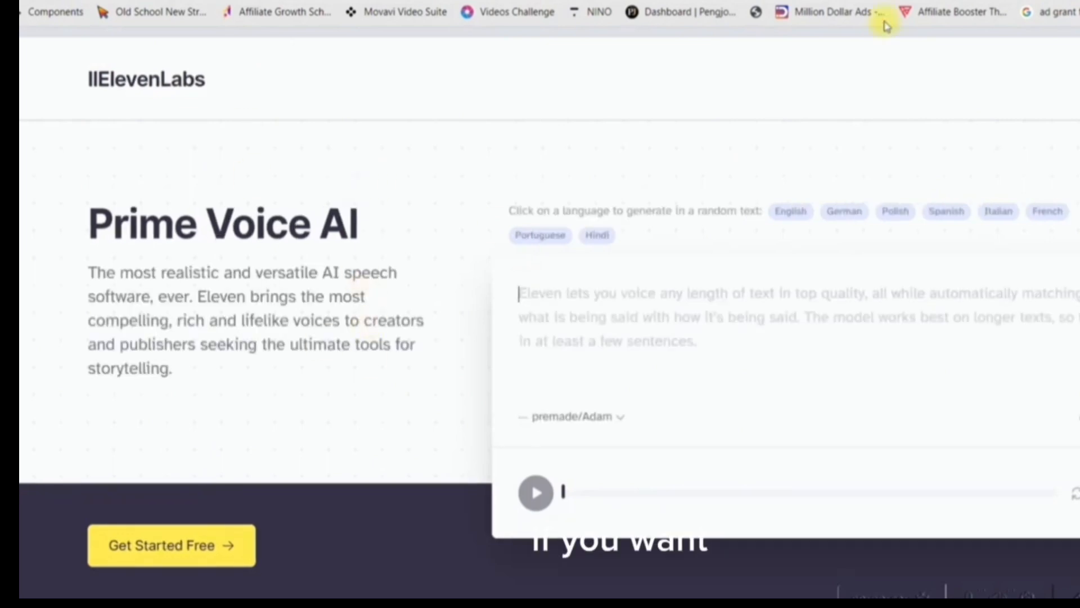
left_click(237, 551)
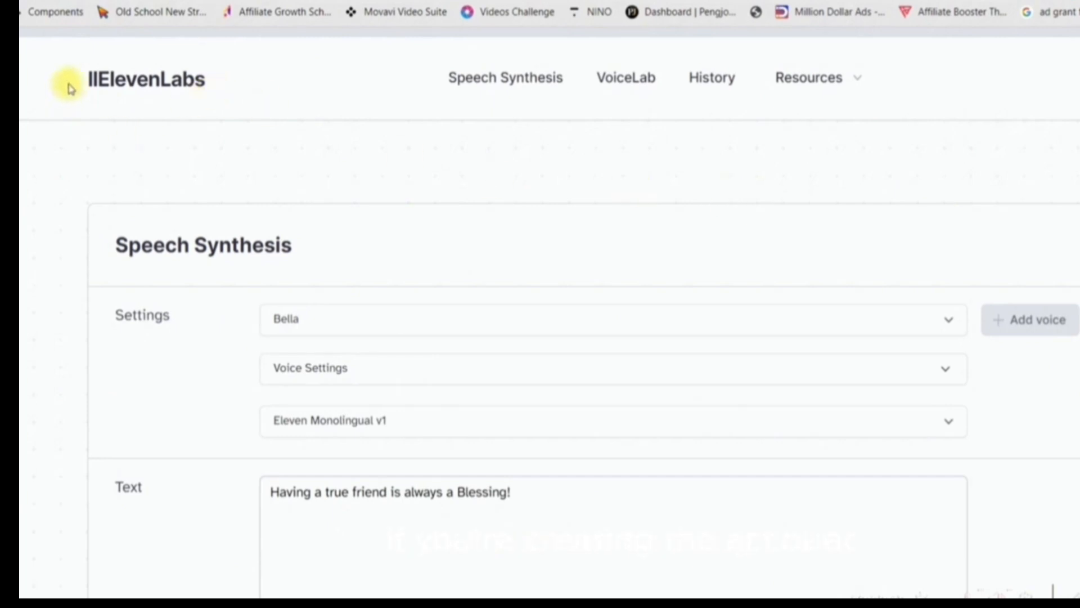
Set the speech voice to premade/Bella and the model to Eleven Multilingual v1
scroll(962, 379, "down", 5)
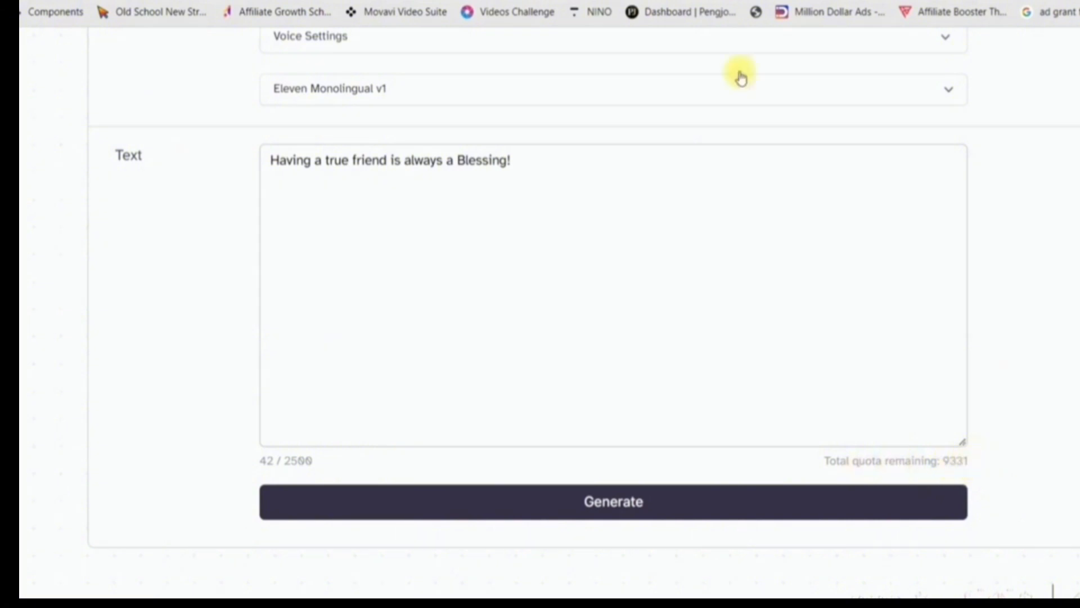
scroll(396, 233, "up", 5)
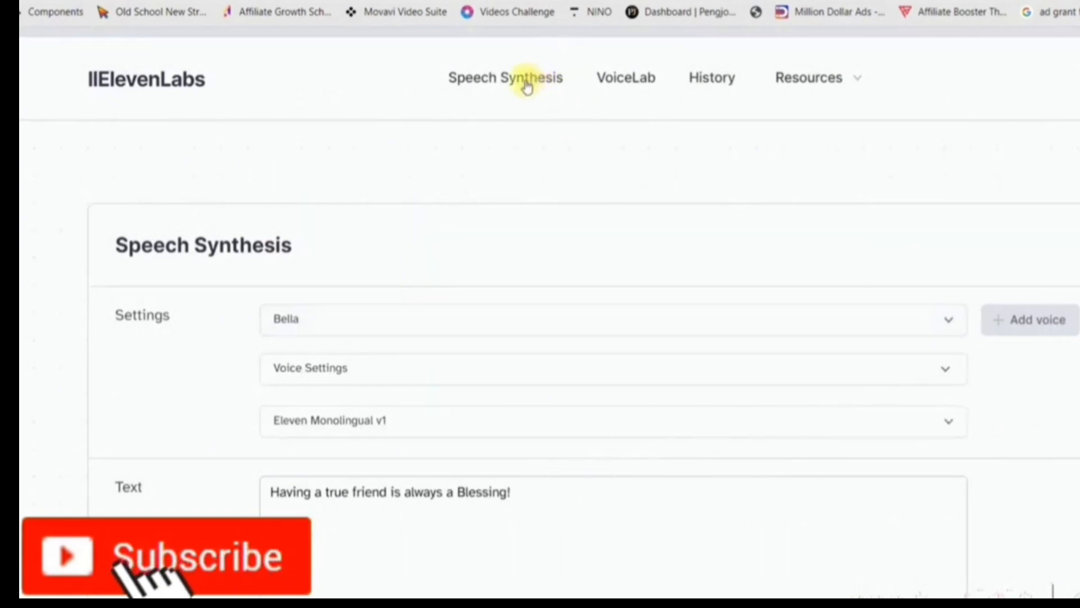
left_click(449, 317)
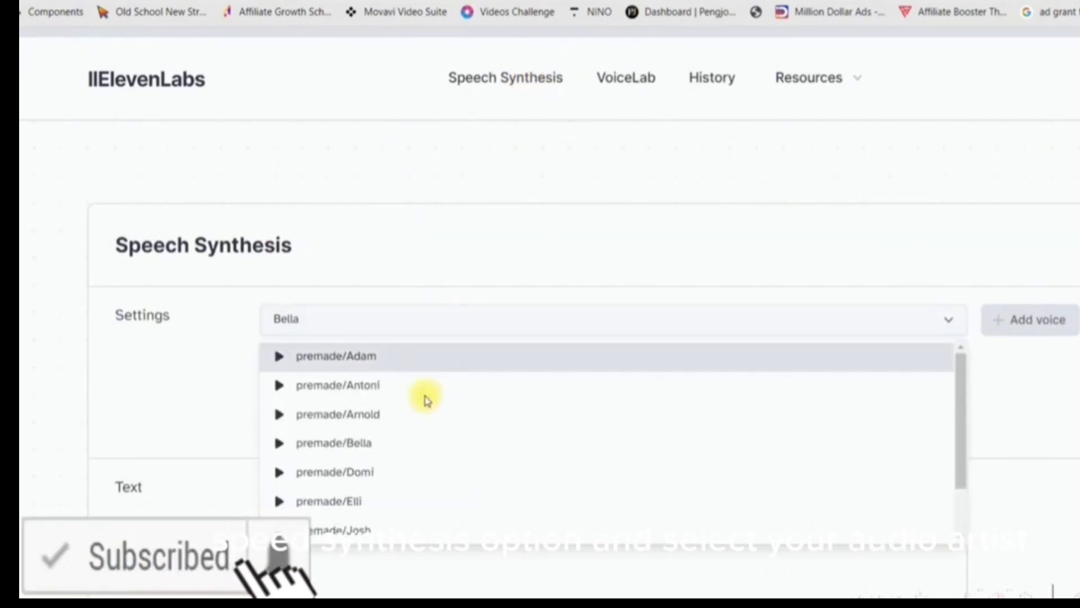
left_click(395, 447)
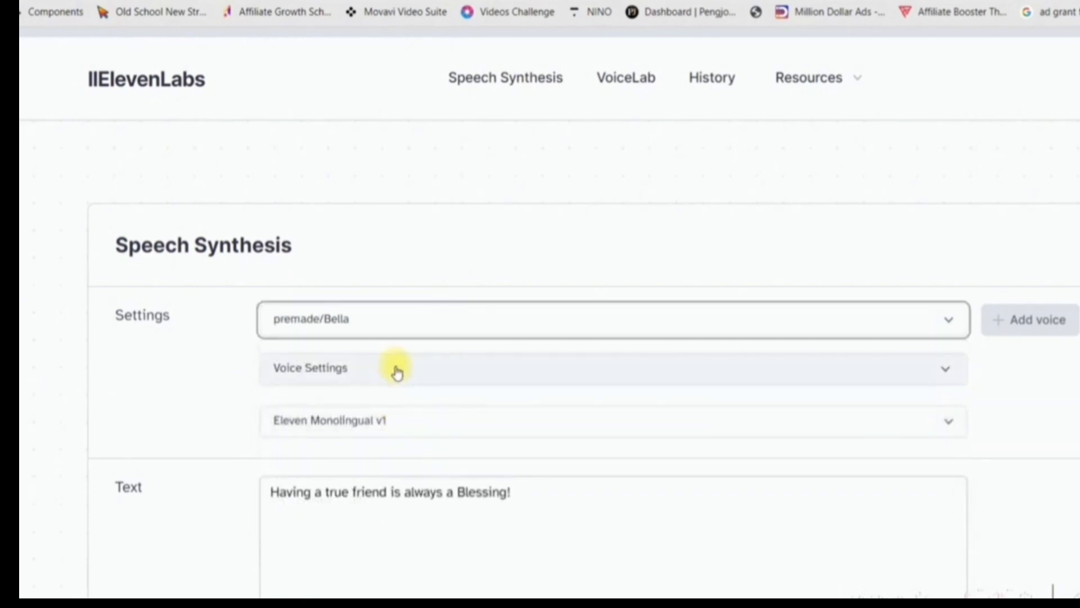
left_click(420, 371)
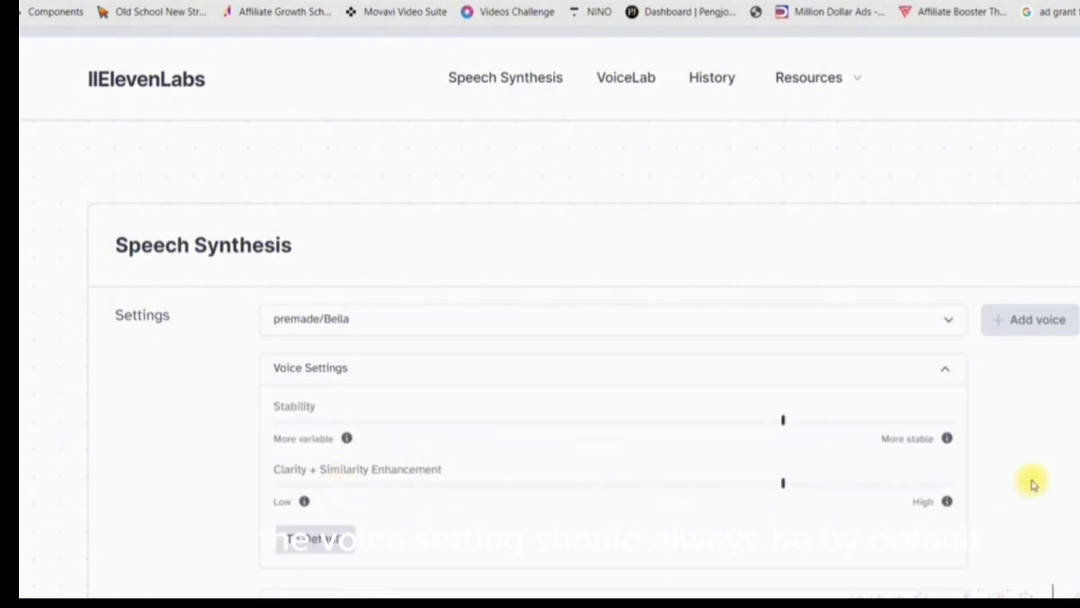
left_click(313, 368)
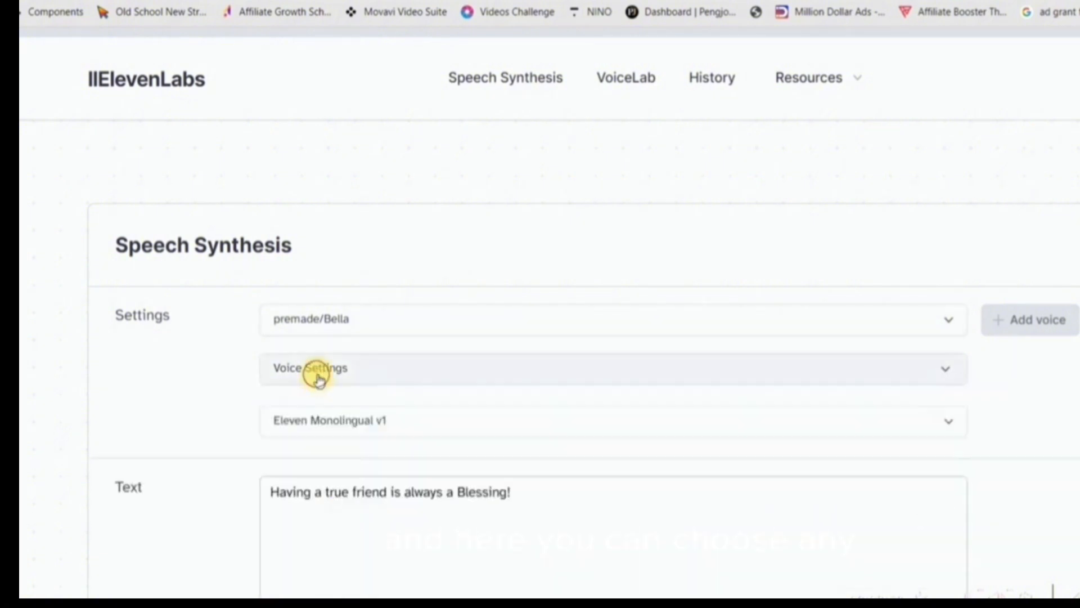
left_click(352, 425)
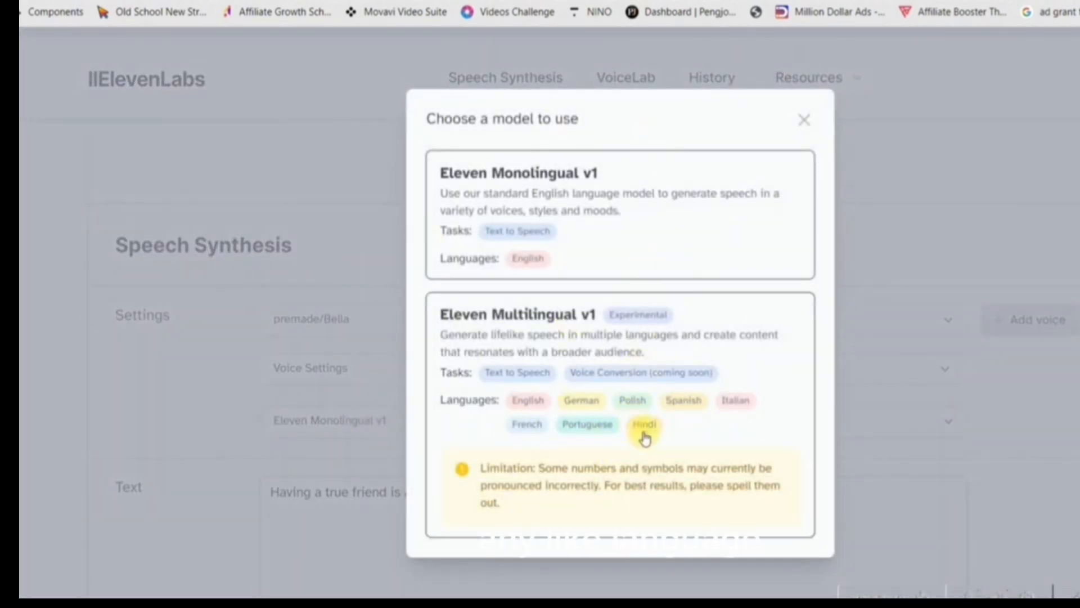
left_click(723, 332)
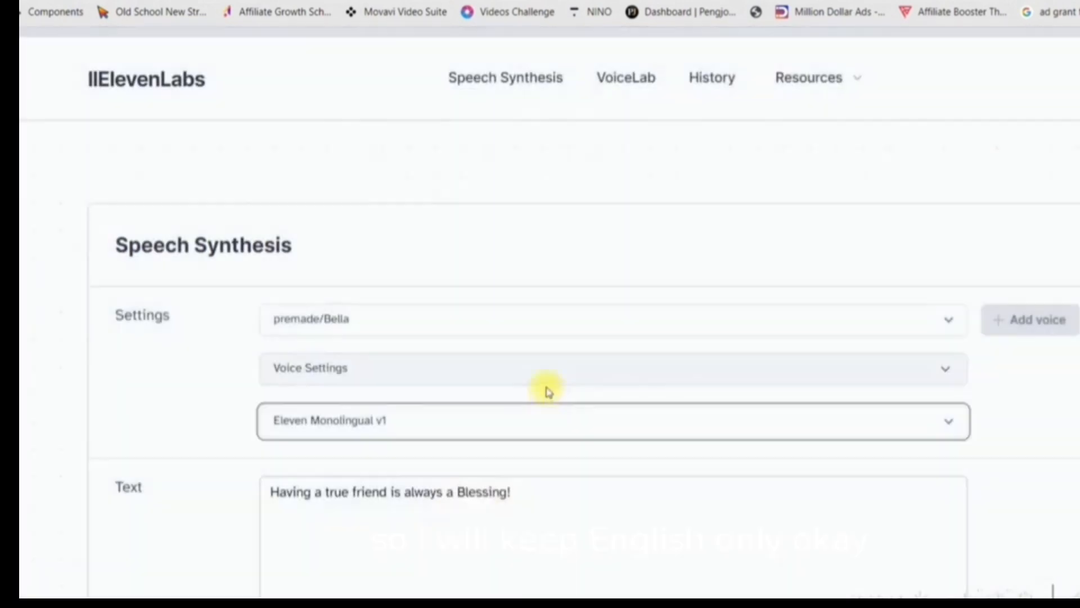
Replace the speech text with "Let's go, Friends, get on the Boat!" copied from the Canva speech bubble, and generate the audio
scroll(528, 434, "down", 5)
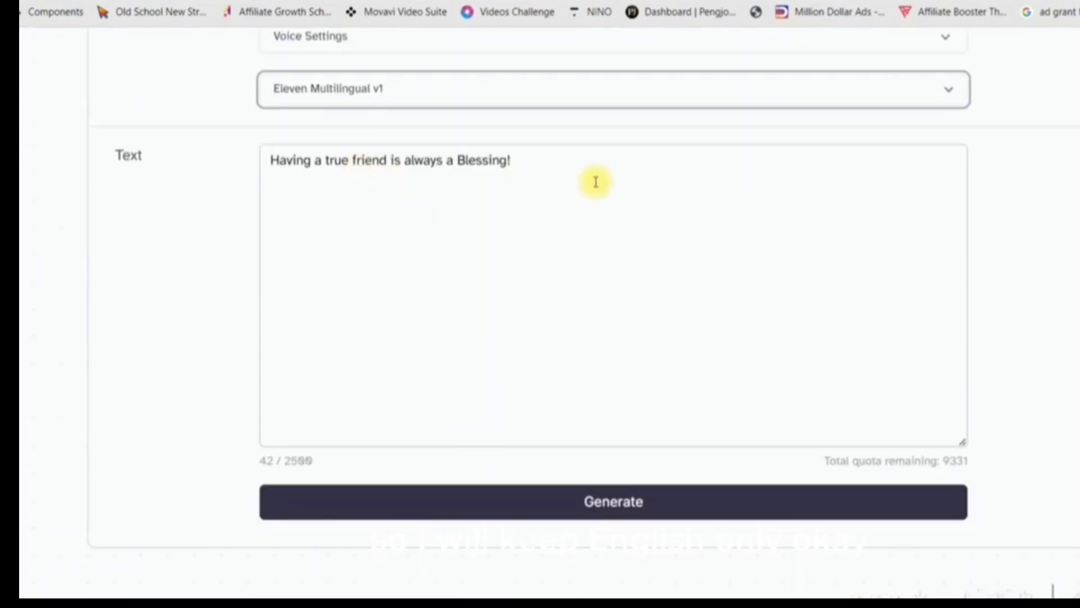
left_click_drag(549, 174, 254, 181)
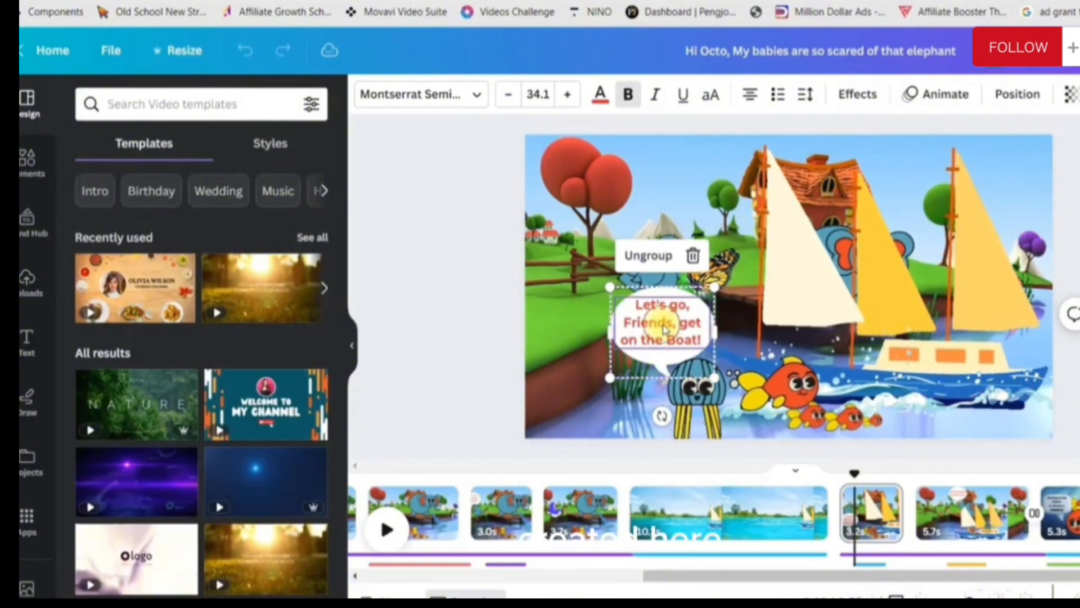
double_click(696, 337)
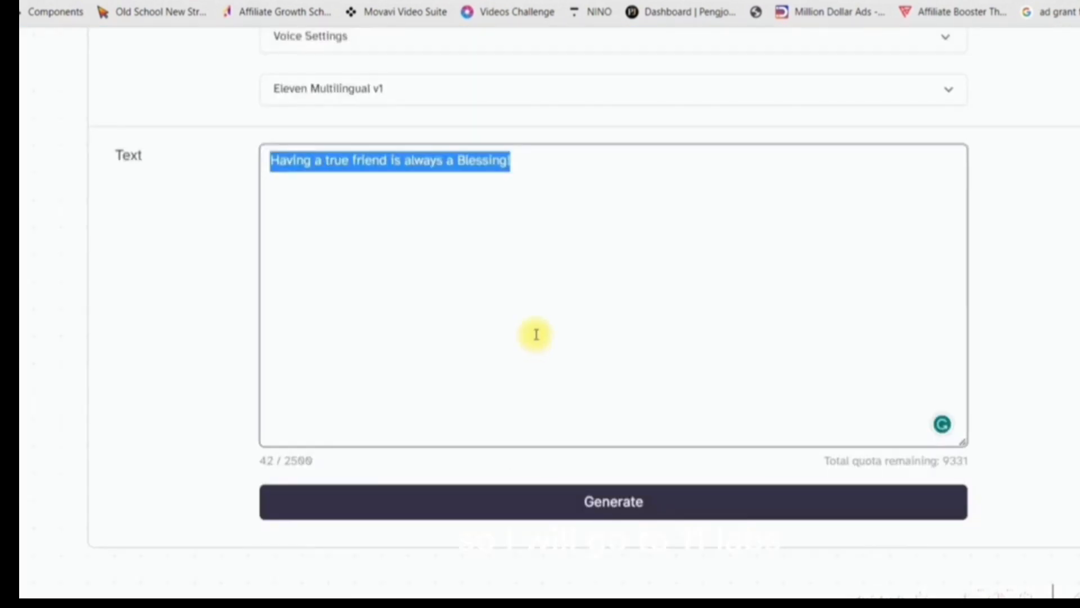
type("Let's go, Friends, get on the Boat!")
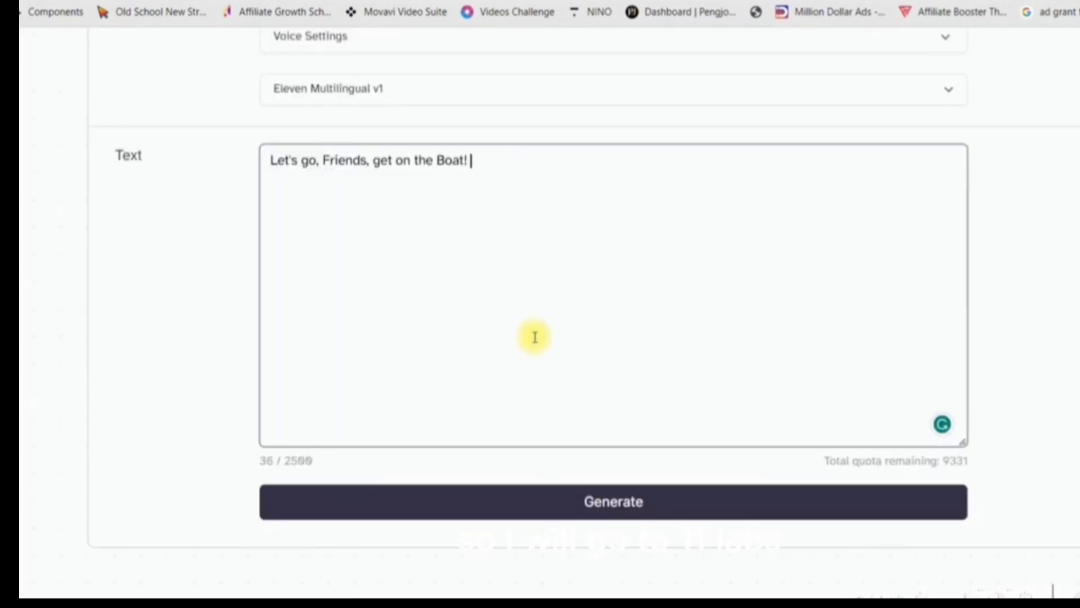
left_click(636, 510)
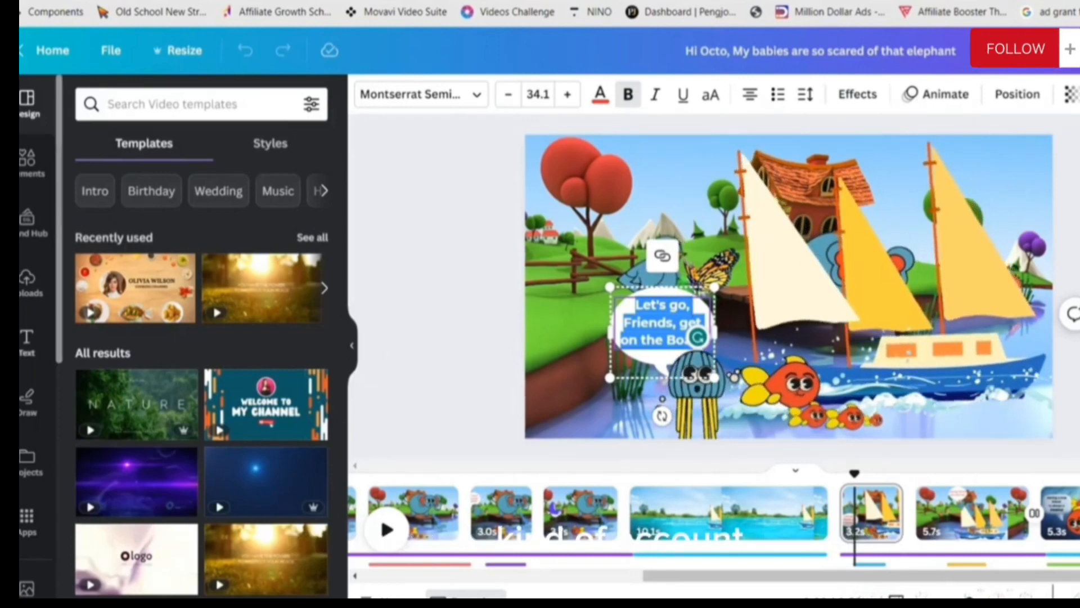
Upload the file "WhatsApp Image 2023-05-11 at 12.20.11 PM.jpeg" to the design's uploads
left_click(25, 280)
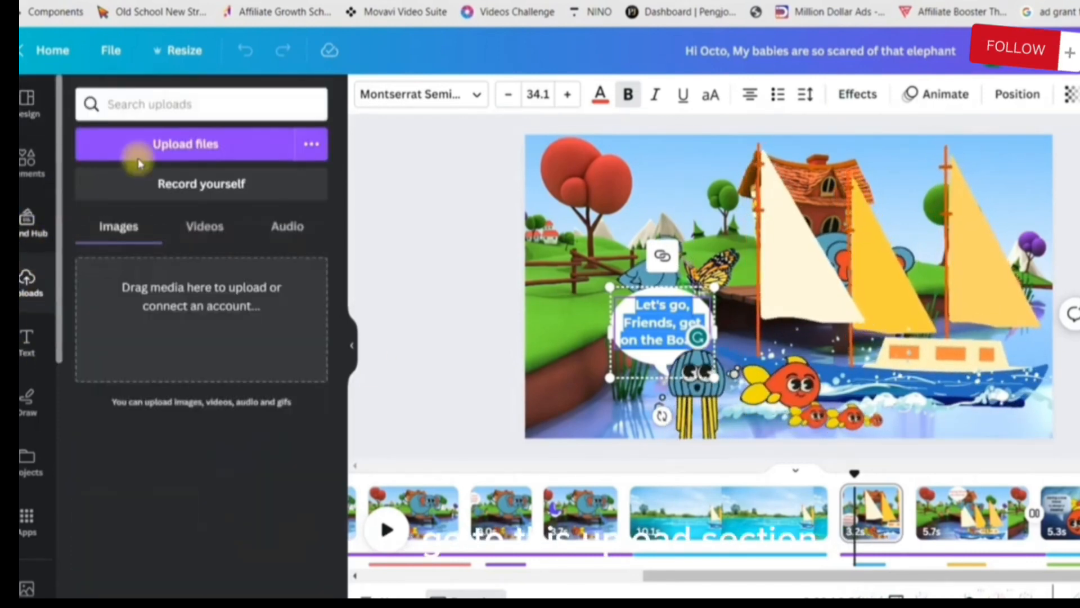
left_click(203, 148)
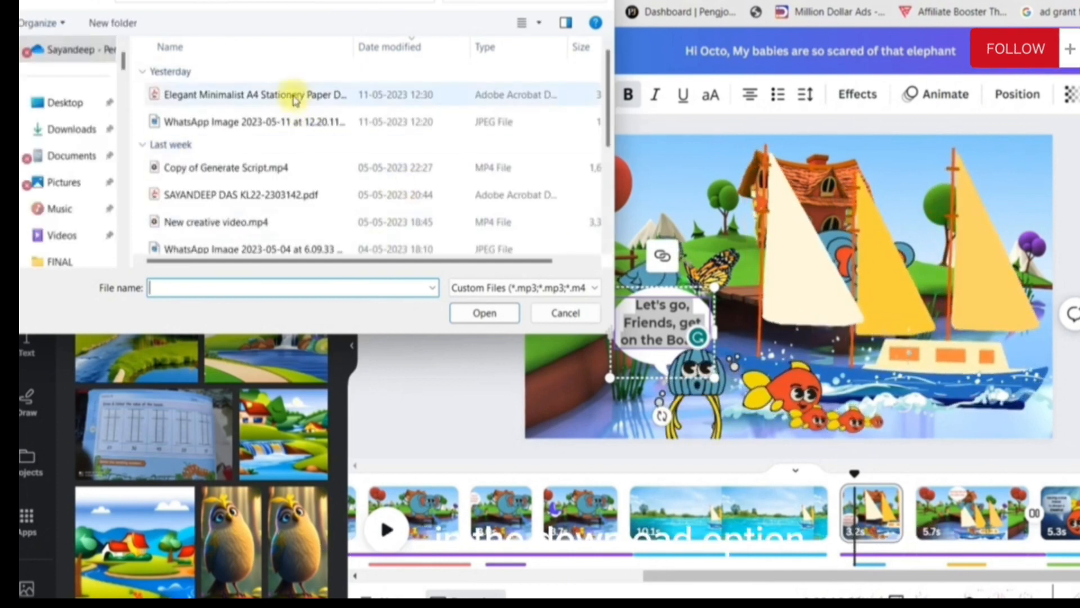
left_click(288, 124)
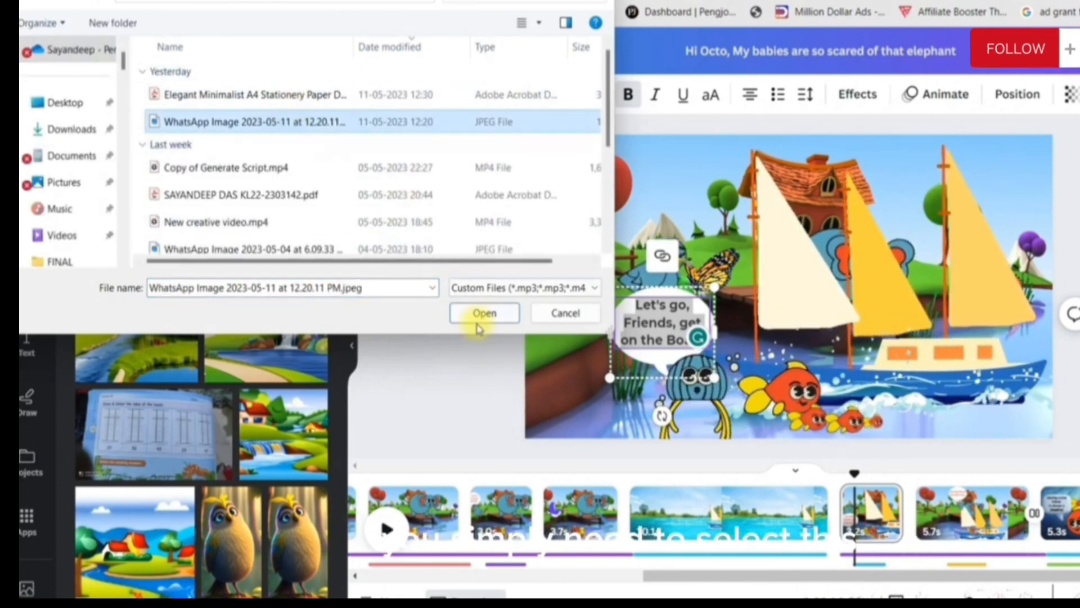
left_click(484, 313)
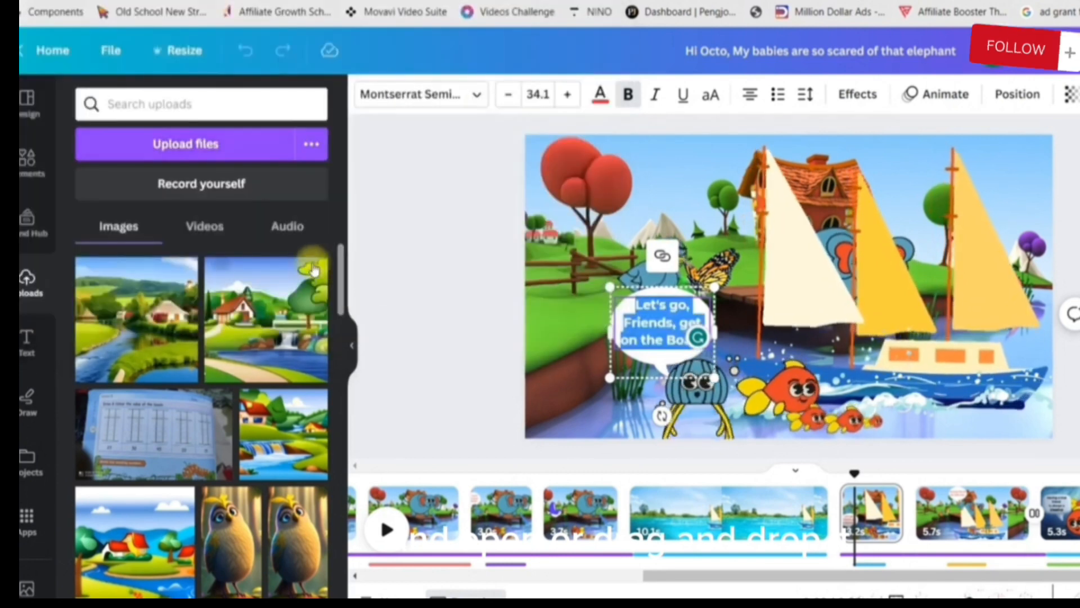
Add the voiceover SL-11 Bella Fish.mp3 from the uploaded audio files to the video timeline
left_click(290, 228)
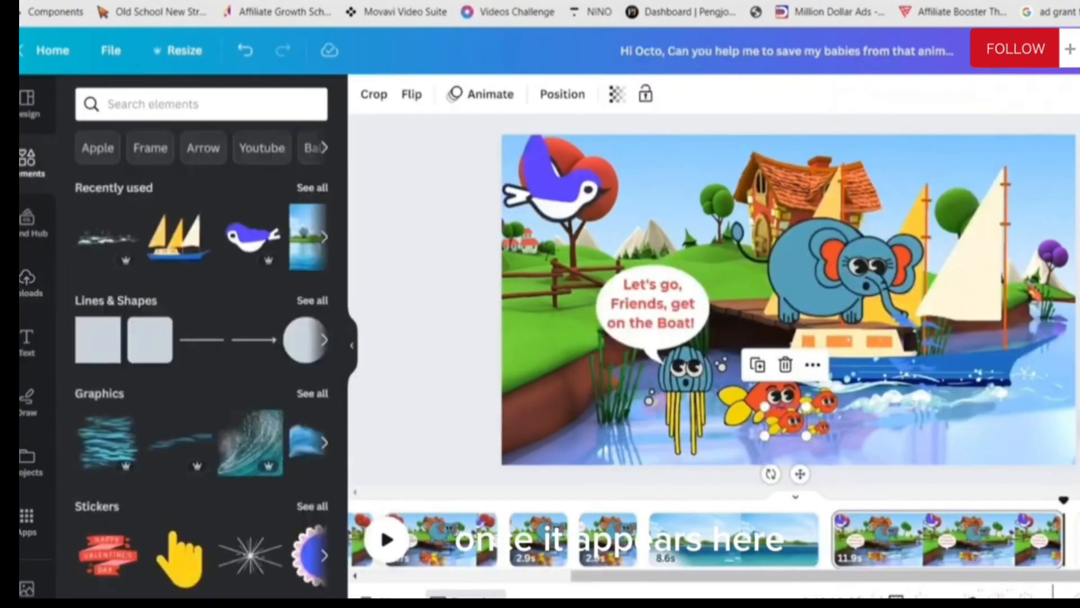
left_click(27, 281)
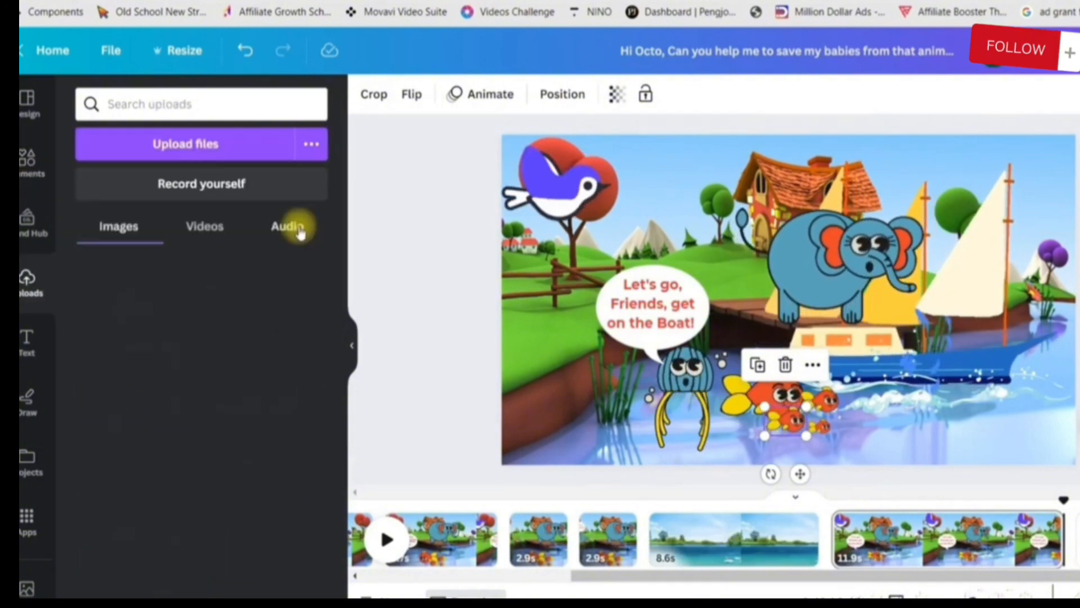
left_click(288, 227)
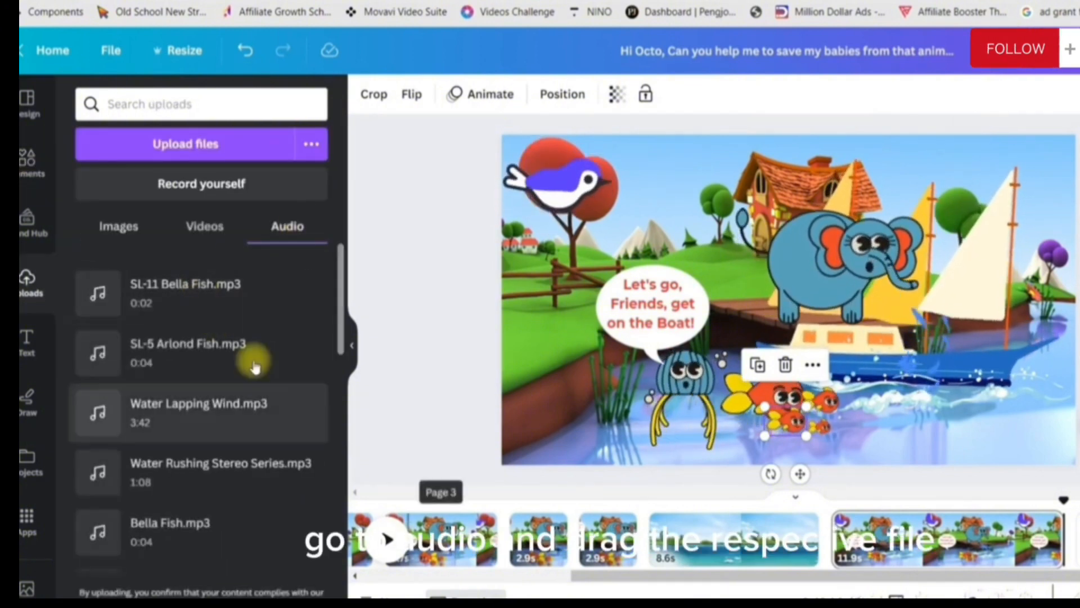
left_click_drag(217, 287, 669, 590)
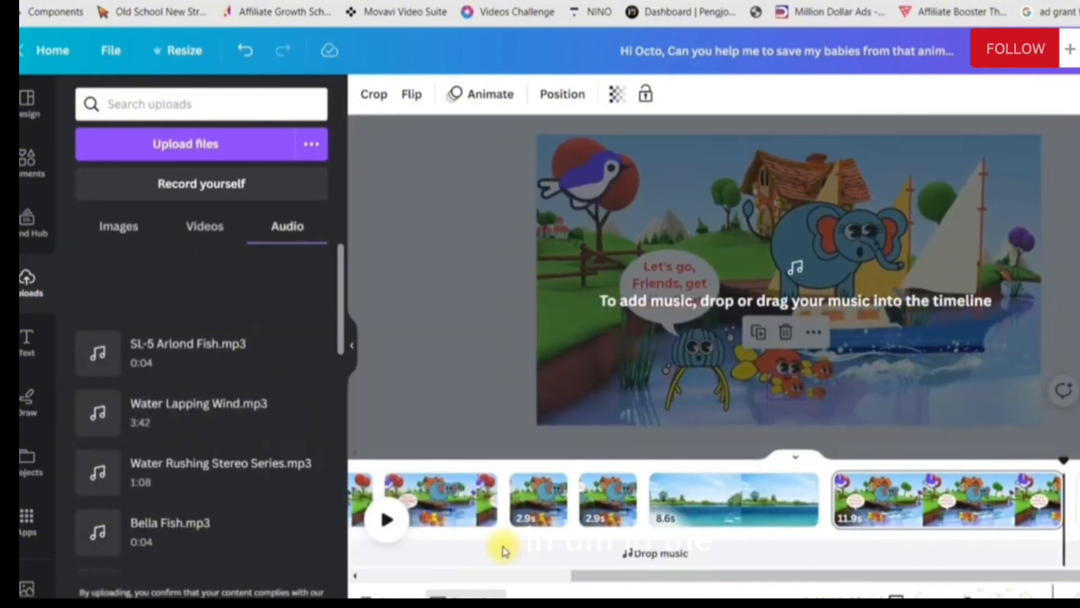
left_click_drag(502, 550, 607, 575)
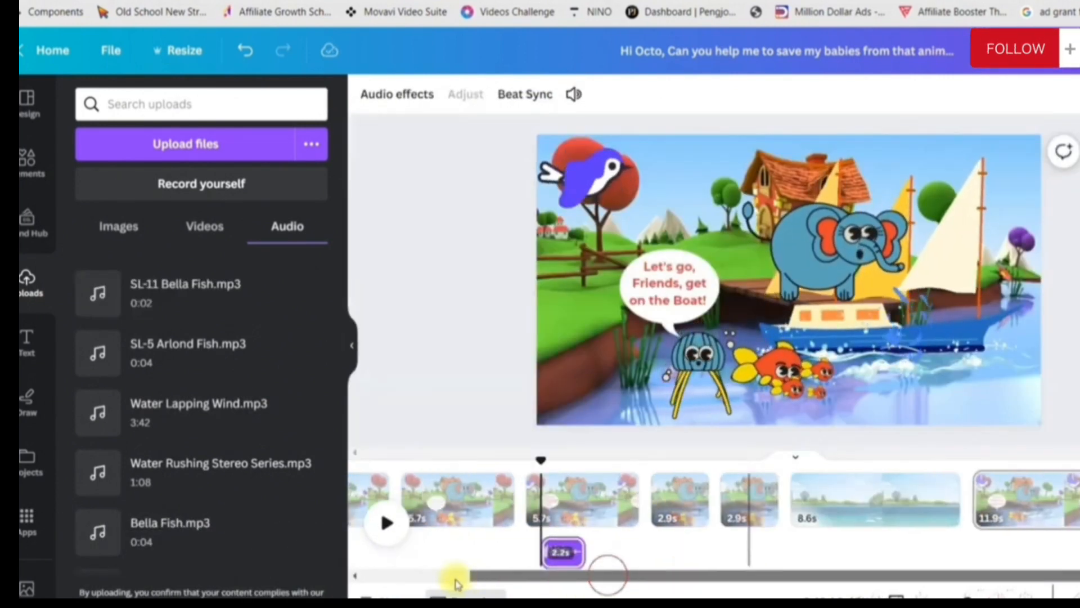
left_click_drag(456, 582, 354, 574)
left_click(717, 557)
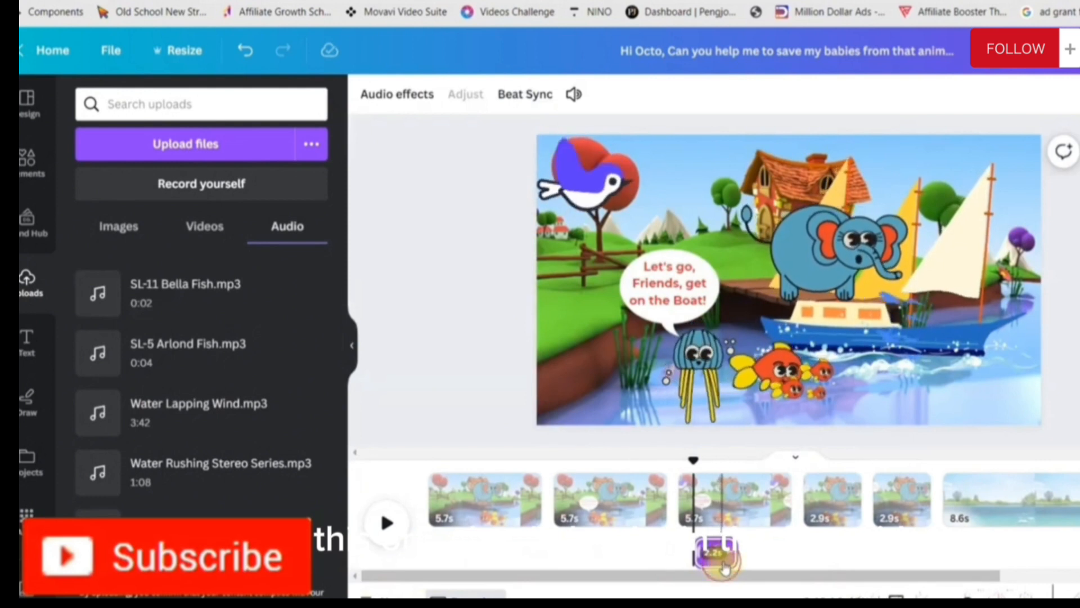
Move the SL-11 Bella Fish voiceover to the start of page 2 and shorten that page to 2.7 s
left_click_drag(723, 567, 575, 554)
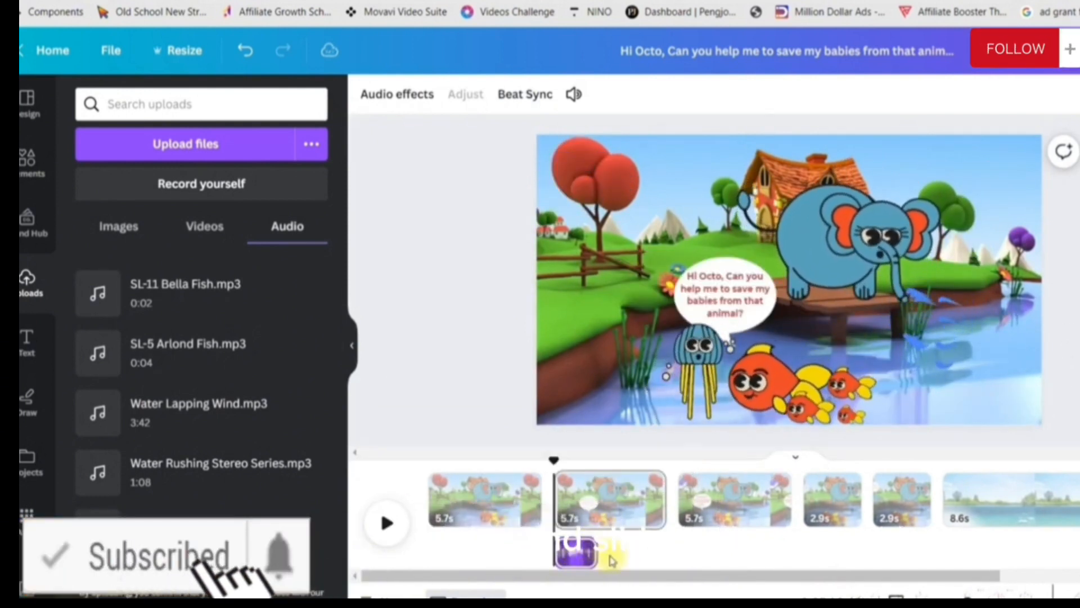
left_click(620, 497)
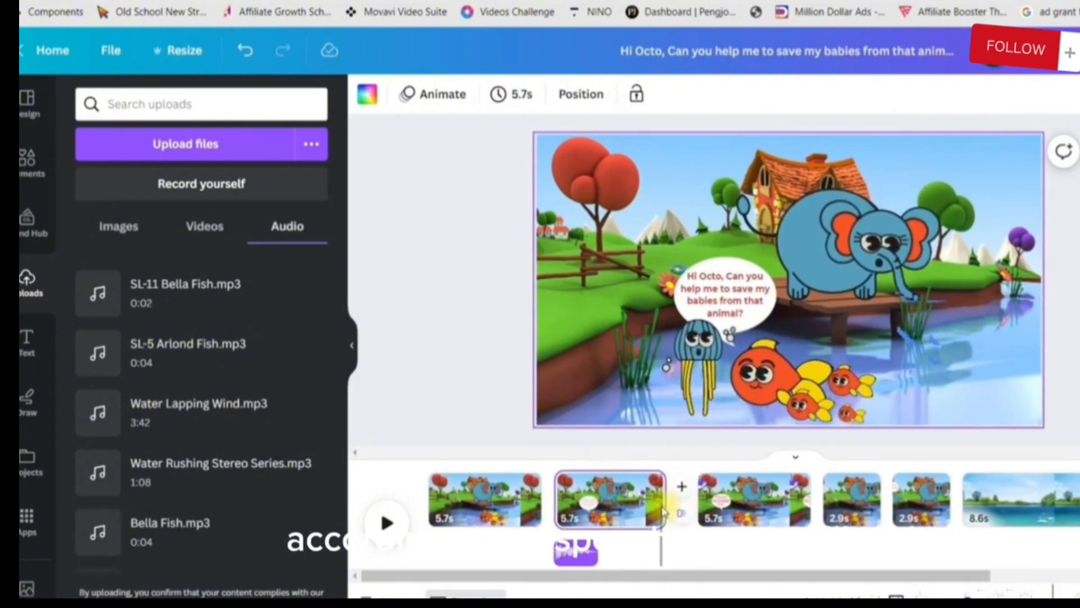
left_click_drag(668, 513, 609, 513)
Place SL-5 Arlond Fish.mp3 beneath page 3 and shorten that page to 5.0 s
left_click_drag(202, 353, 540, 521)
left_click(621, 511)
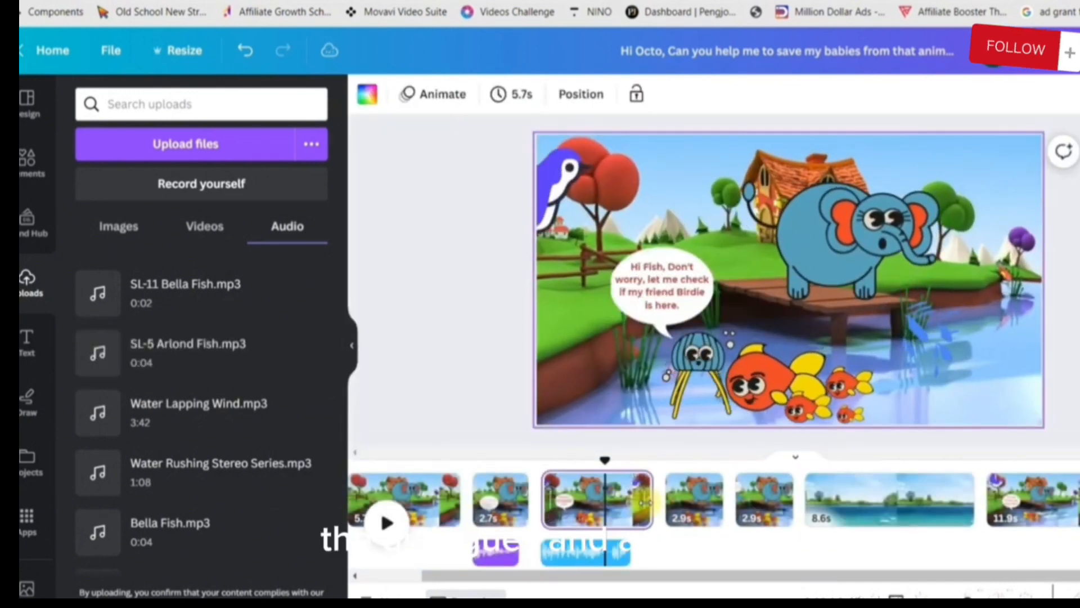
left_click_drag(651, 500, 617, 505)
left_click_drag(630, 505, 638, 505)
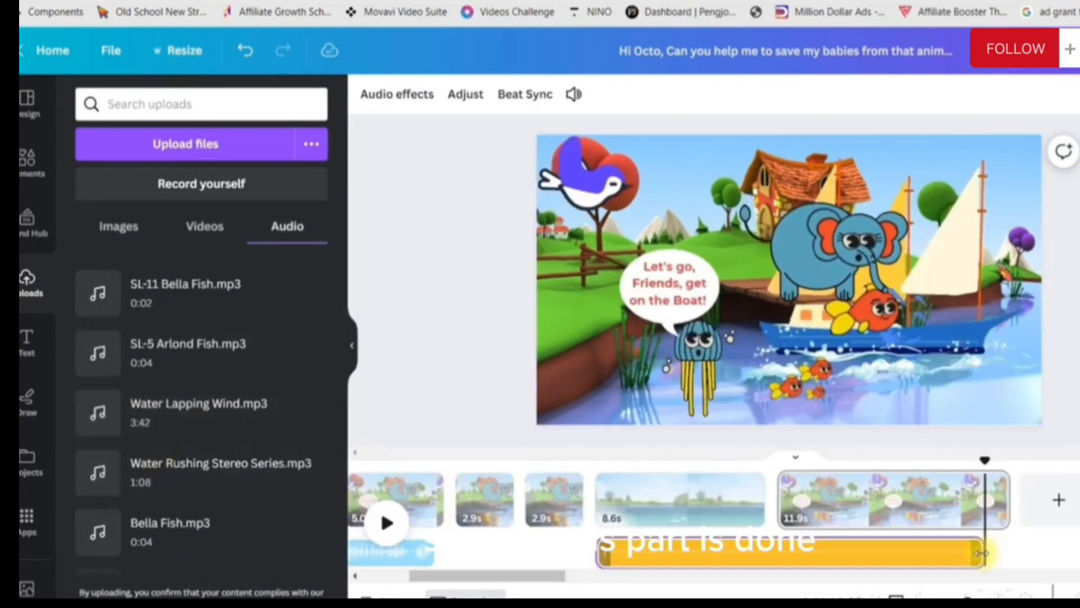
Fit the background audio beneath the last two pages so that it ends with the final page
left_click_drag(990, 554, 1019, 555)
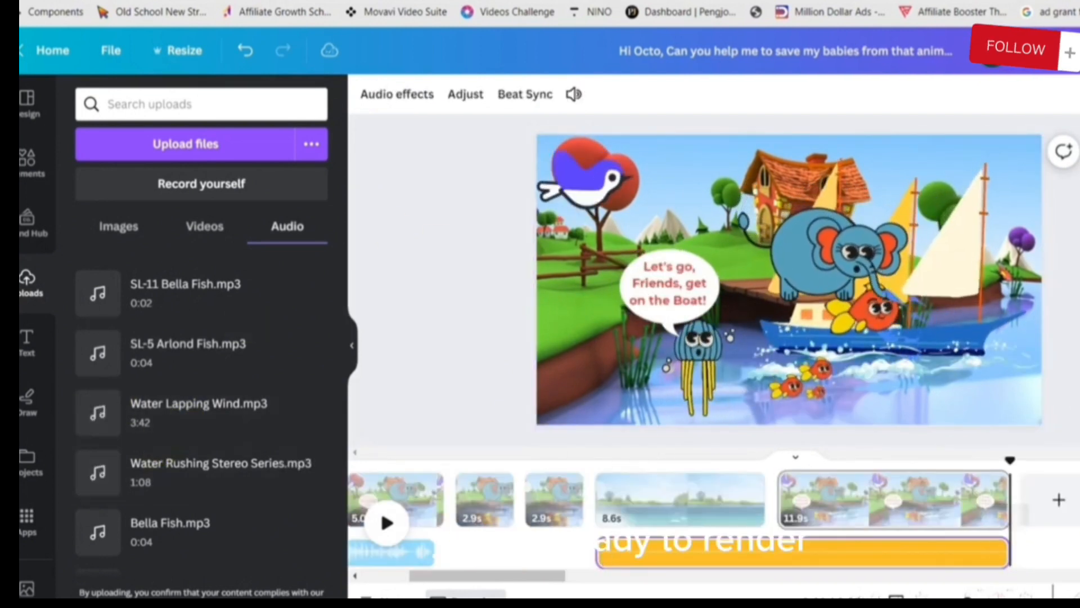
left_click(662, 559)
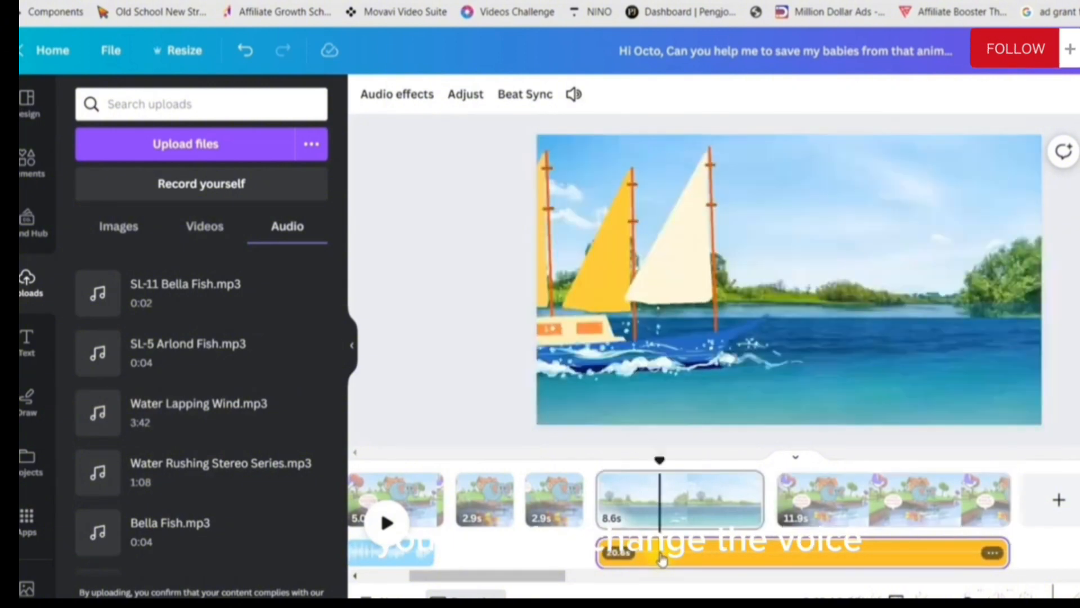
Raise the volume of the voiceover clip beneath page 3 to 156
left_click_drag(397, 564, 529, 557)
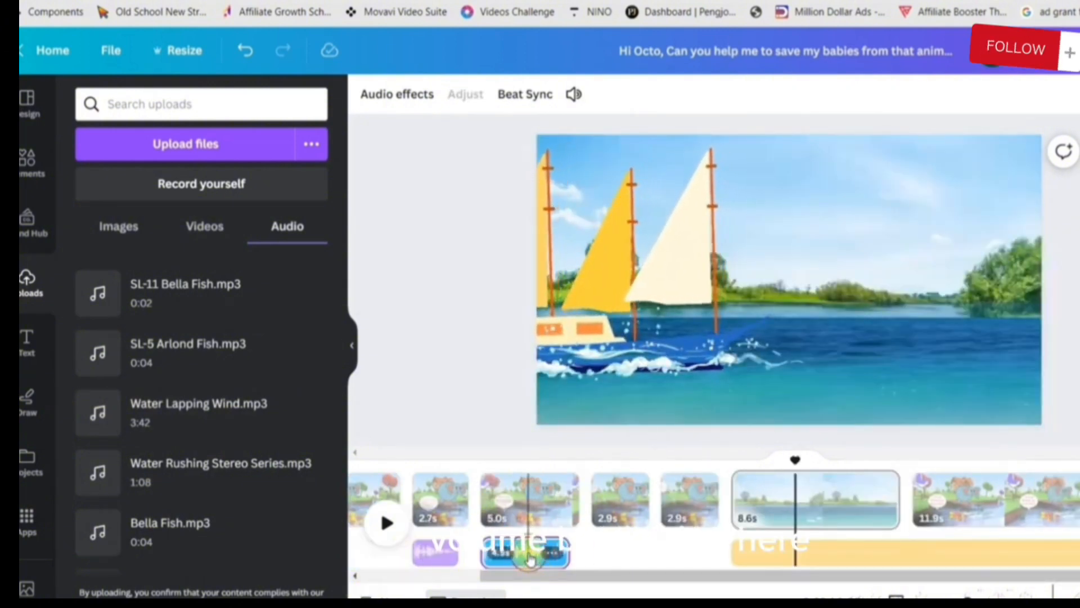
left_click(530, 558)
left_click(402, 94)
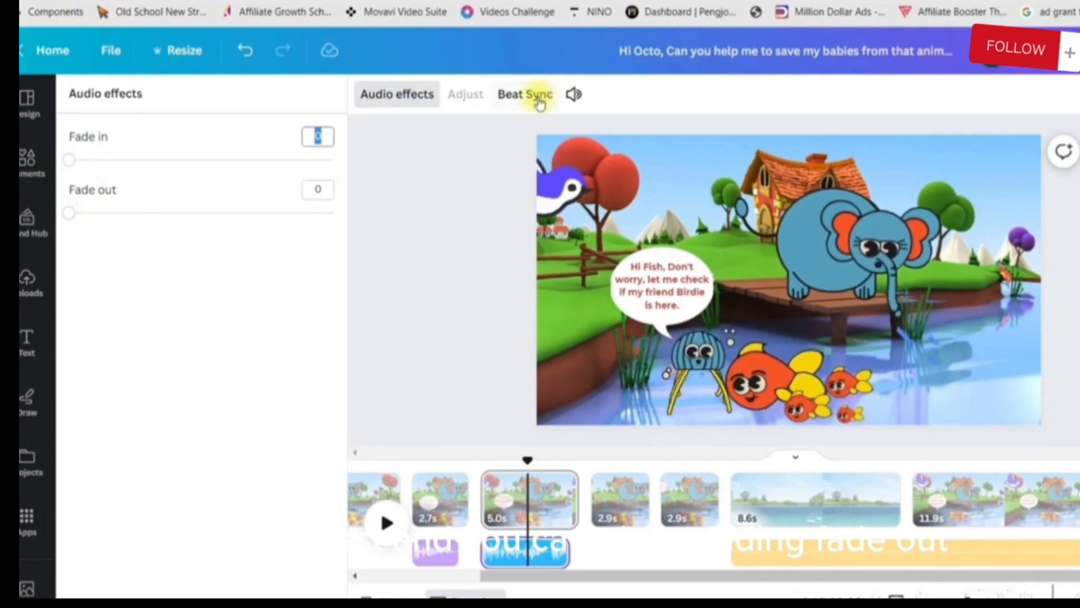
left_click(571, 96)
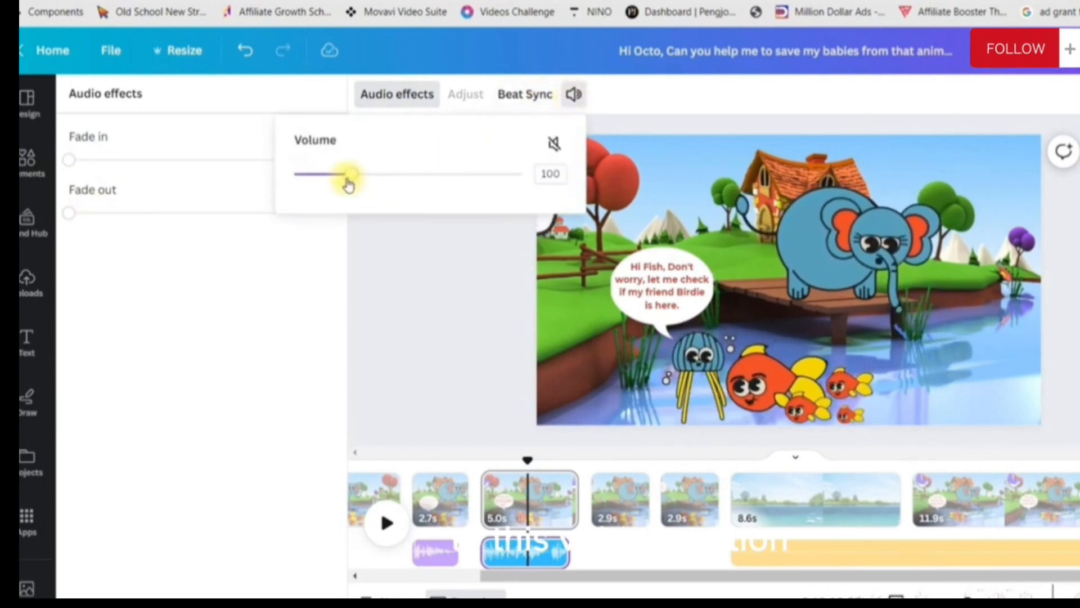
left_click_drag(354, 180, 416, 180)
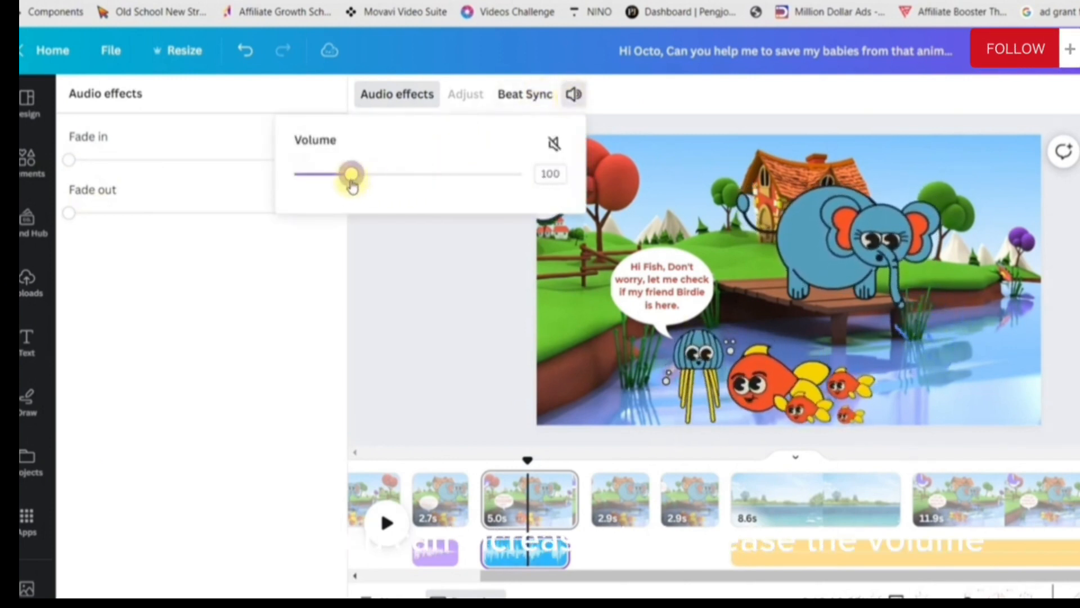
Try to apply Beat Sync to the voiceover clip beneath page 3
left_click(537, 93)
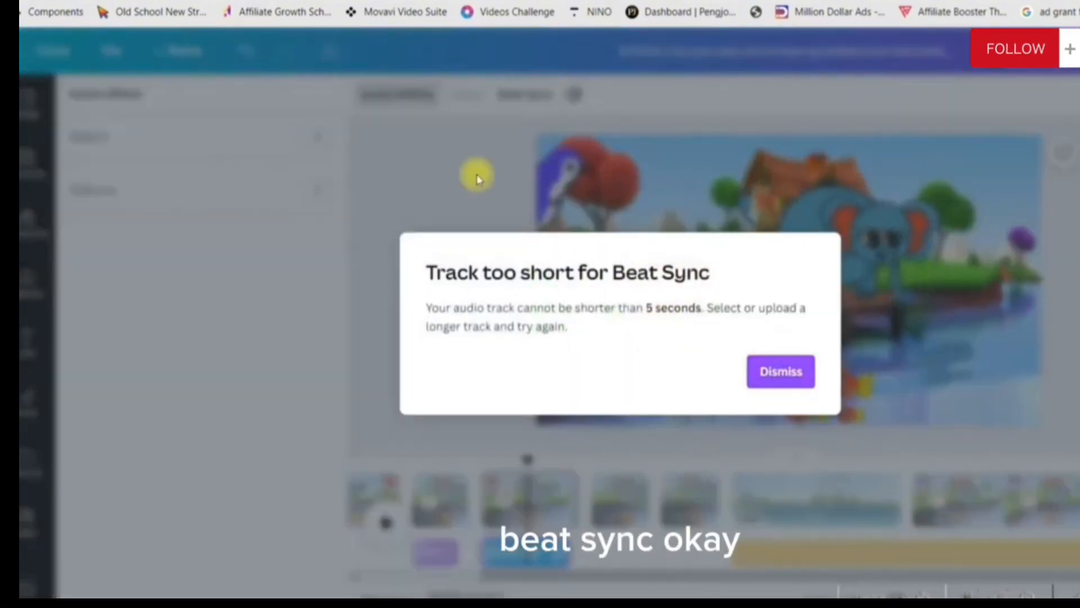
left_click(779, 369)
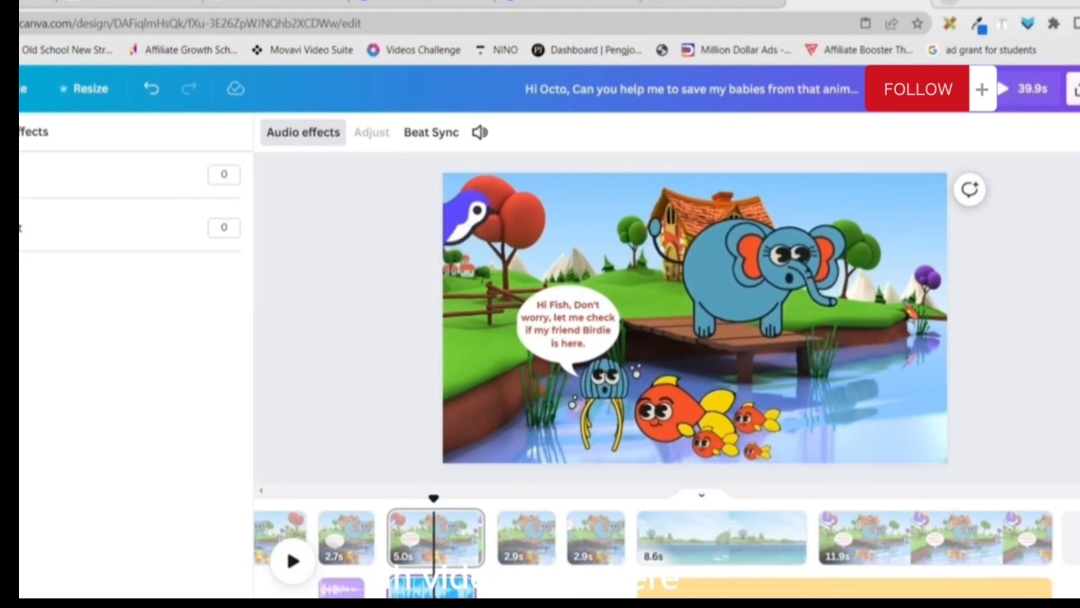
Prepare the video download as MP4 Video at 1080p (HD) with all 7 pages selected
left_click(1076, 88)
left_click(866, 511)
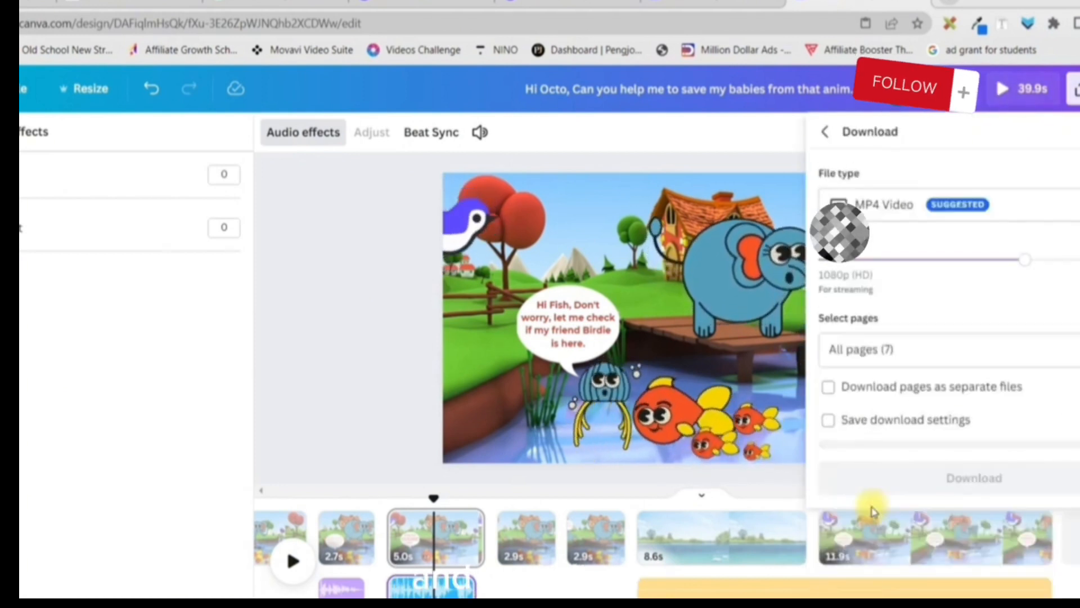
left_click(980, 353)
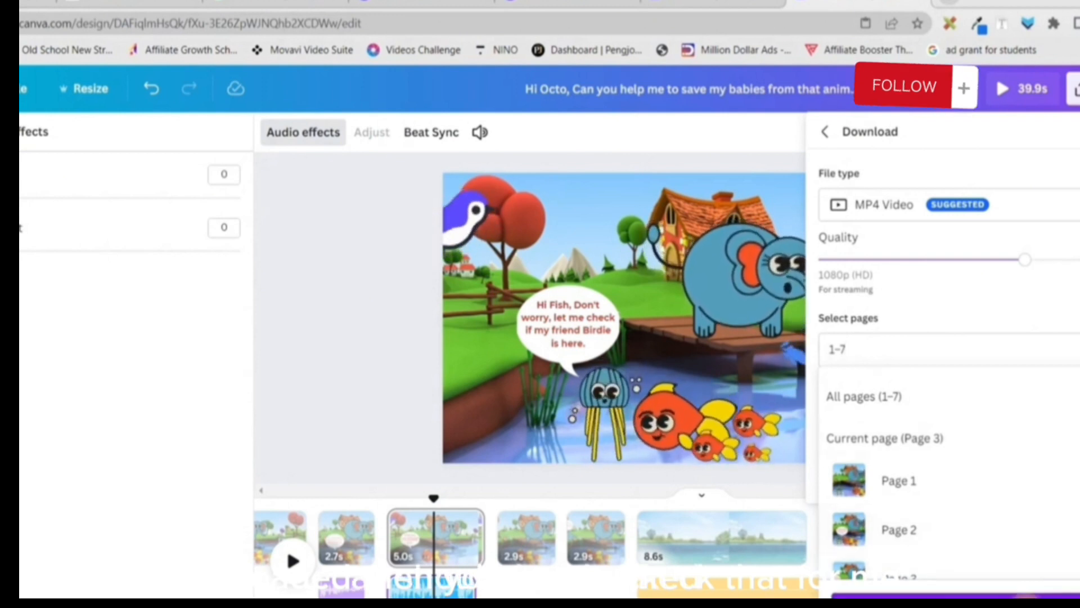
left_click(1025, 603)
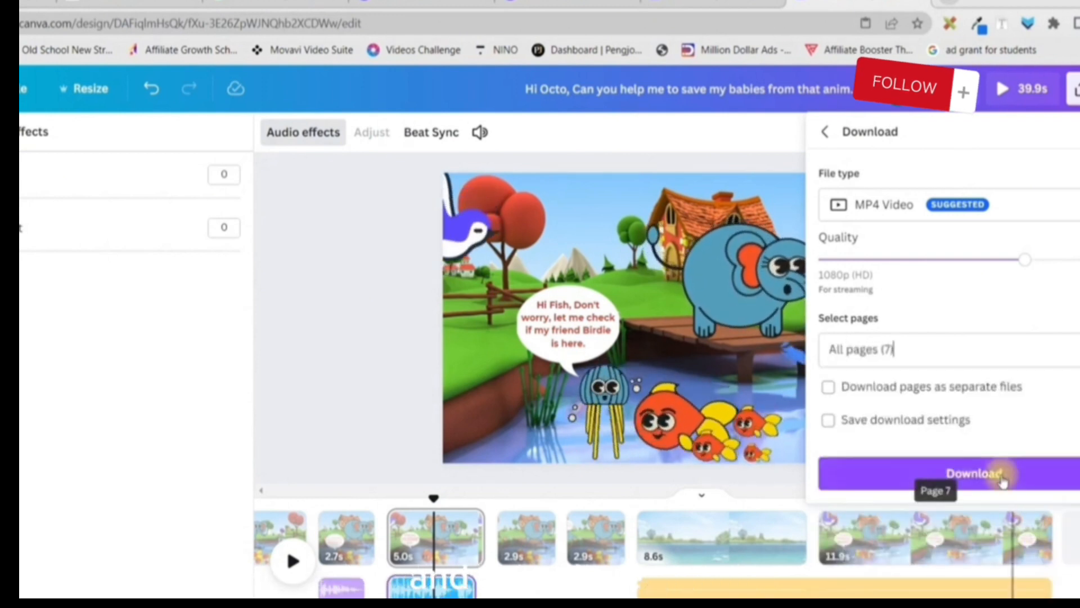